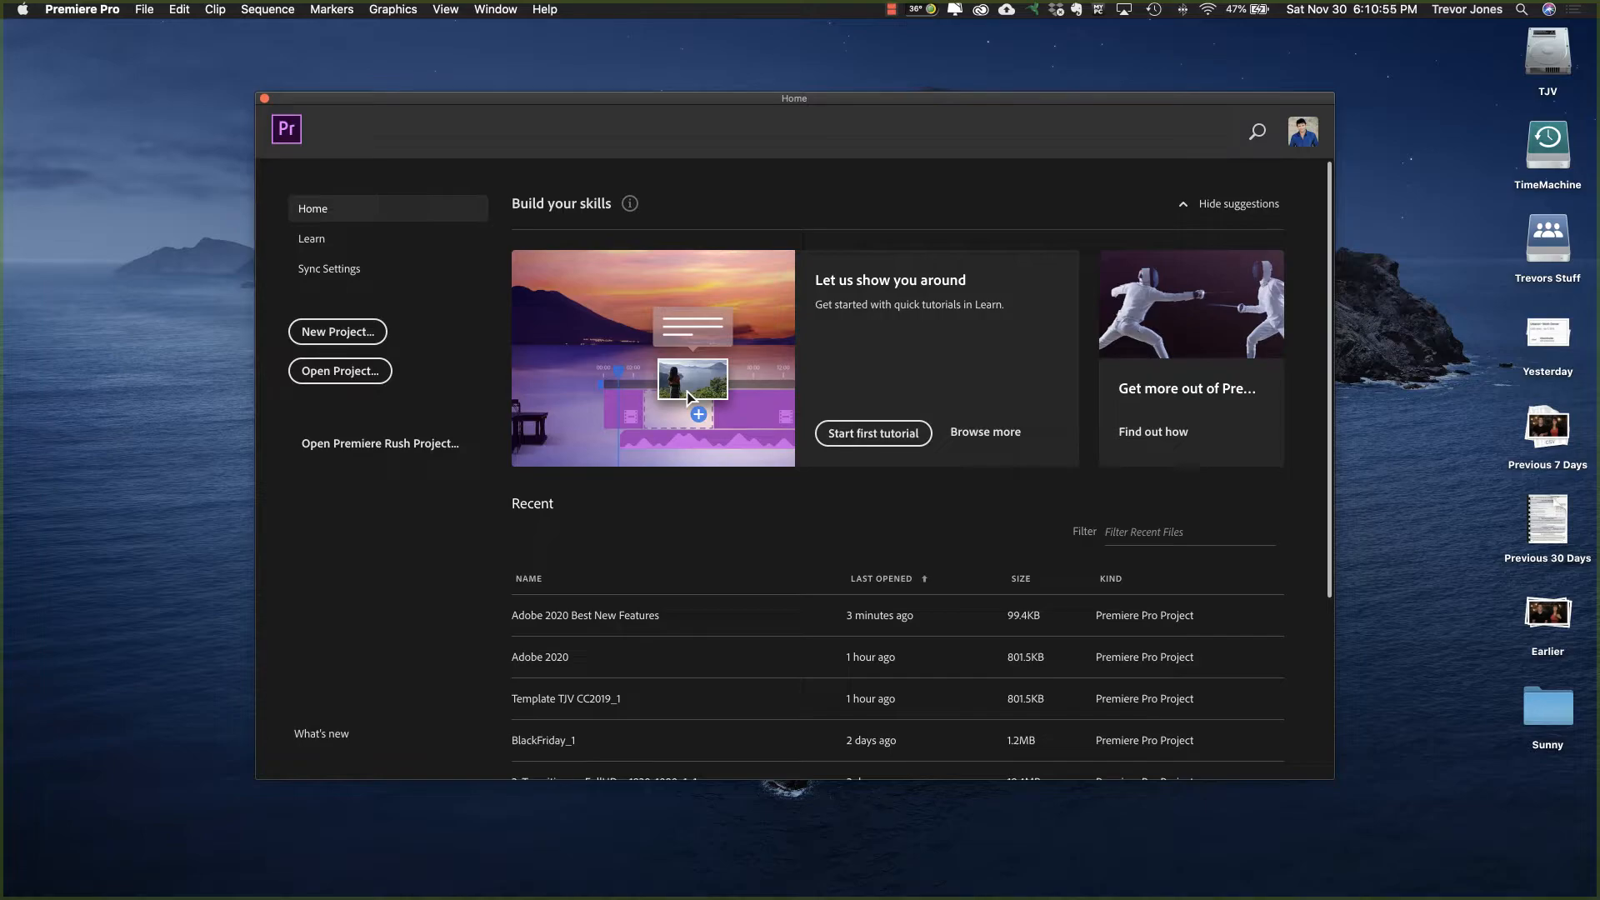
# Step: Open the recent project Adobe 2020 Best New Features and scrub through the first two clips of the Adobe 2020 sequence
pyautogui.click(606, 624)
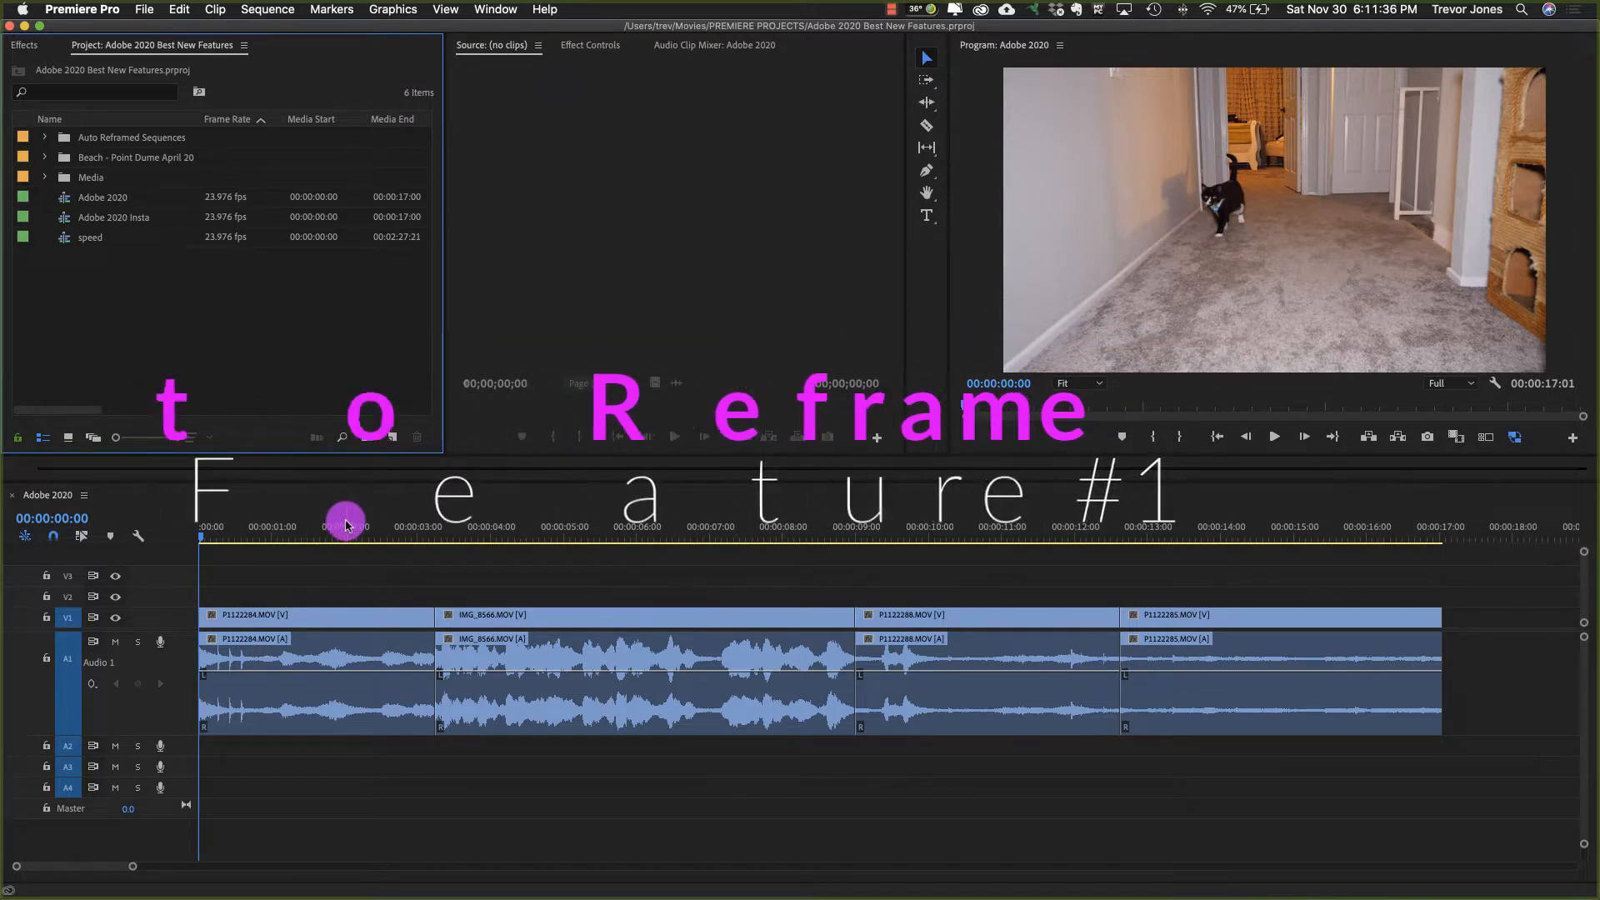
pyautogui.moveTo(344, 523); pyautogui.dragTo(164, 573)
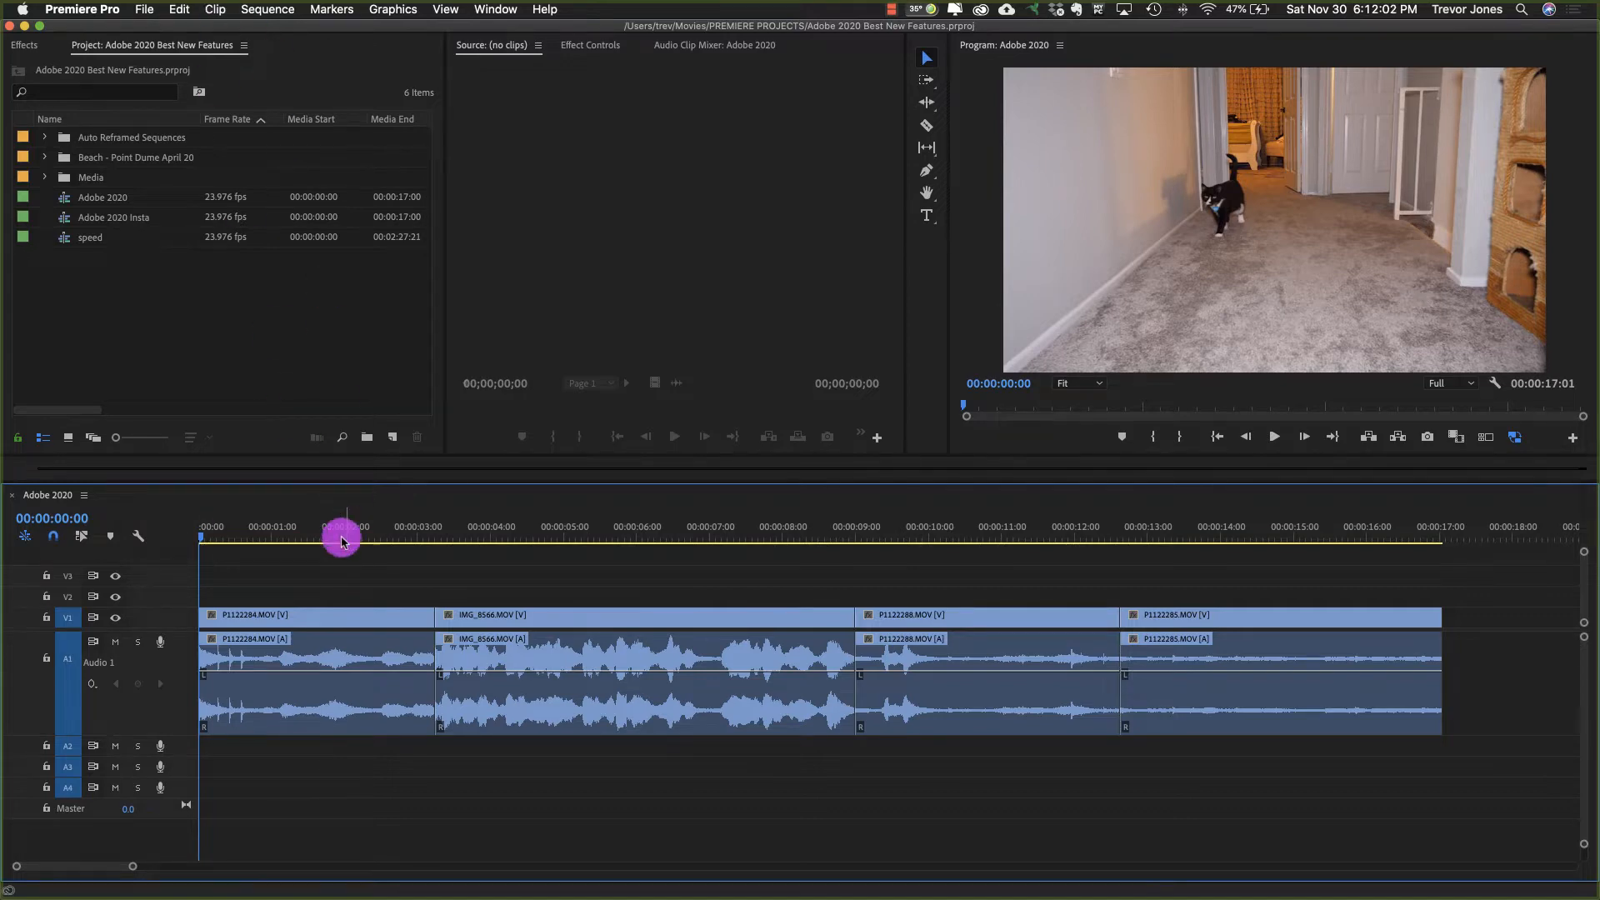
pyautogui.moveTo(276, 538); pyautogui.dragTo(791, 521)
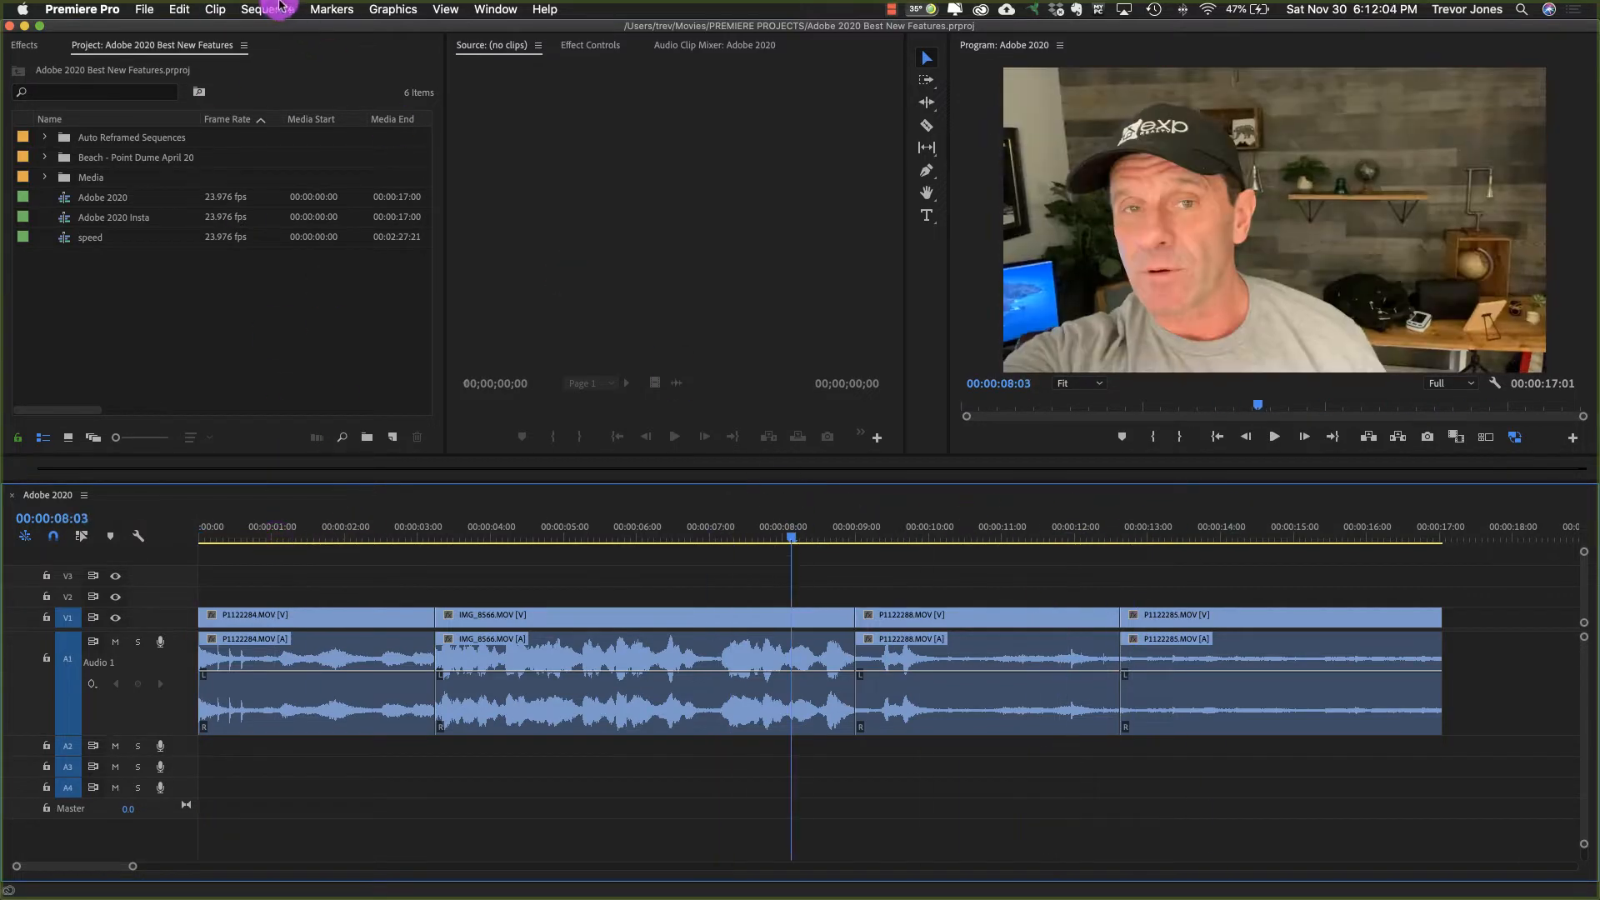
# Step: Set the Adobe 2020 sequence's frame size to 968 horizontal by 1080 vertical, accepting deletion of its preview files
pyautogui.click(267, 9)
pyautogui.click(285, 30)
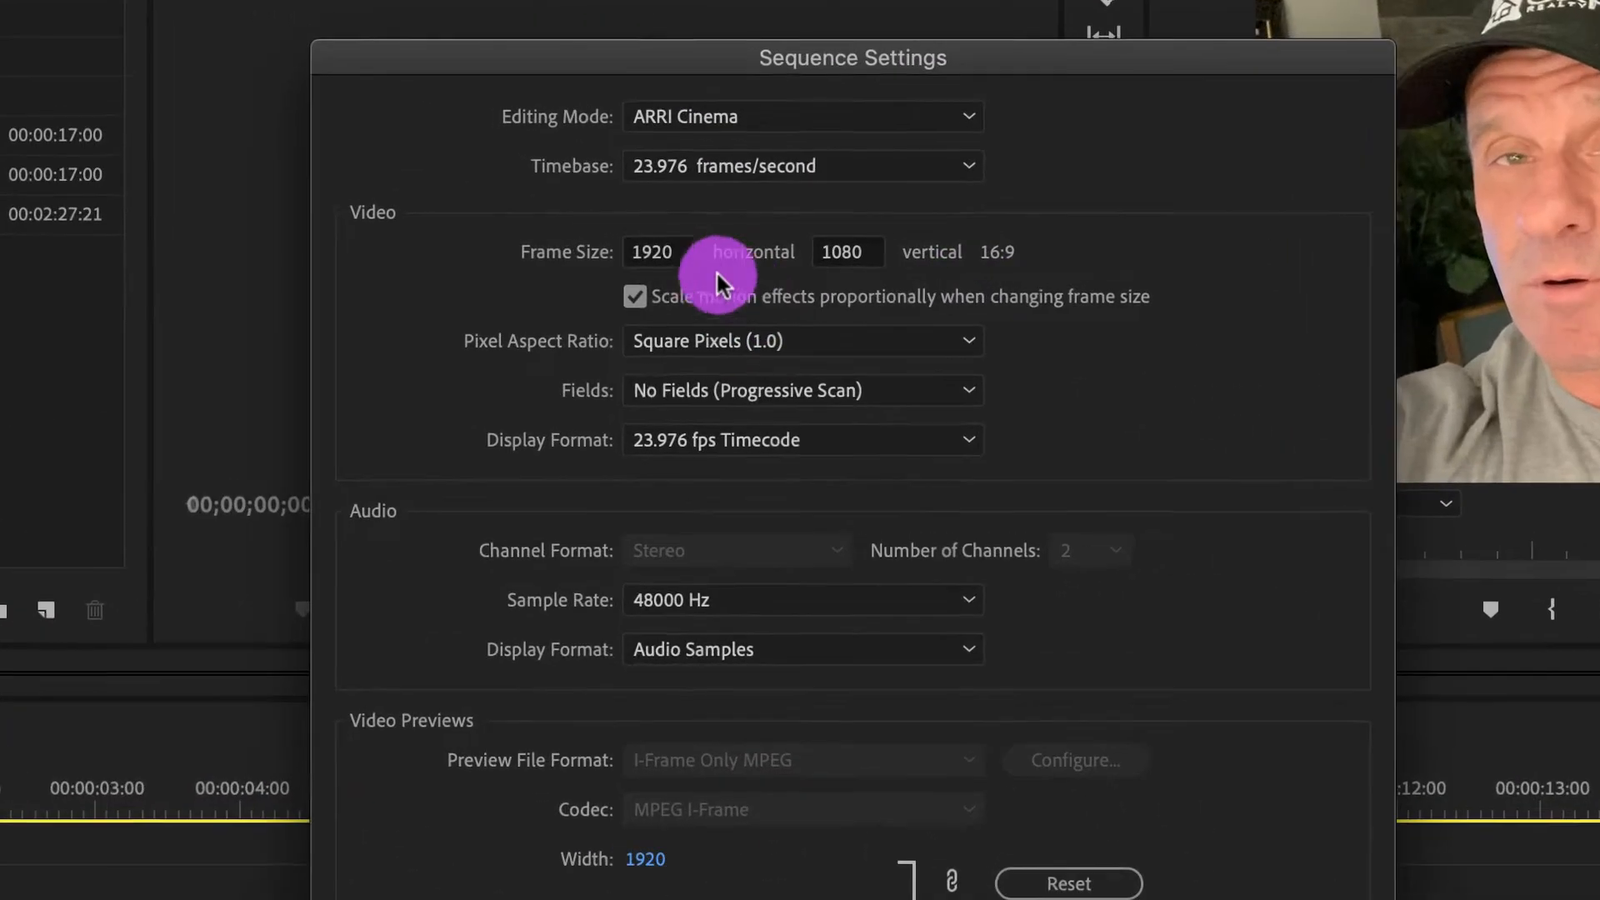
pyautogui.click(675, 252)
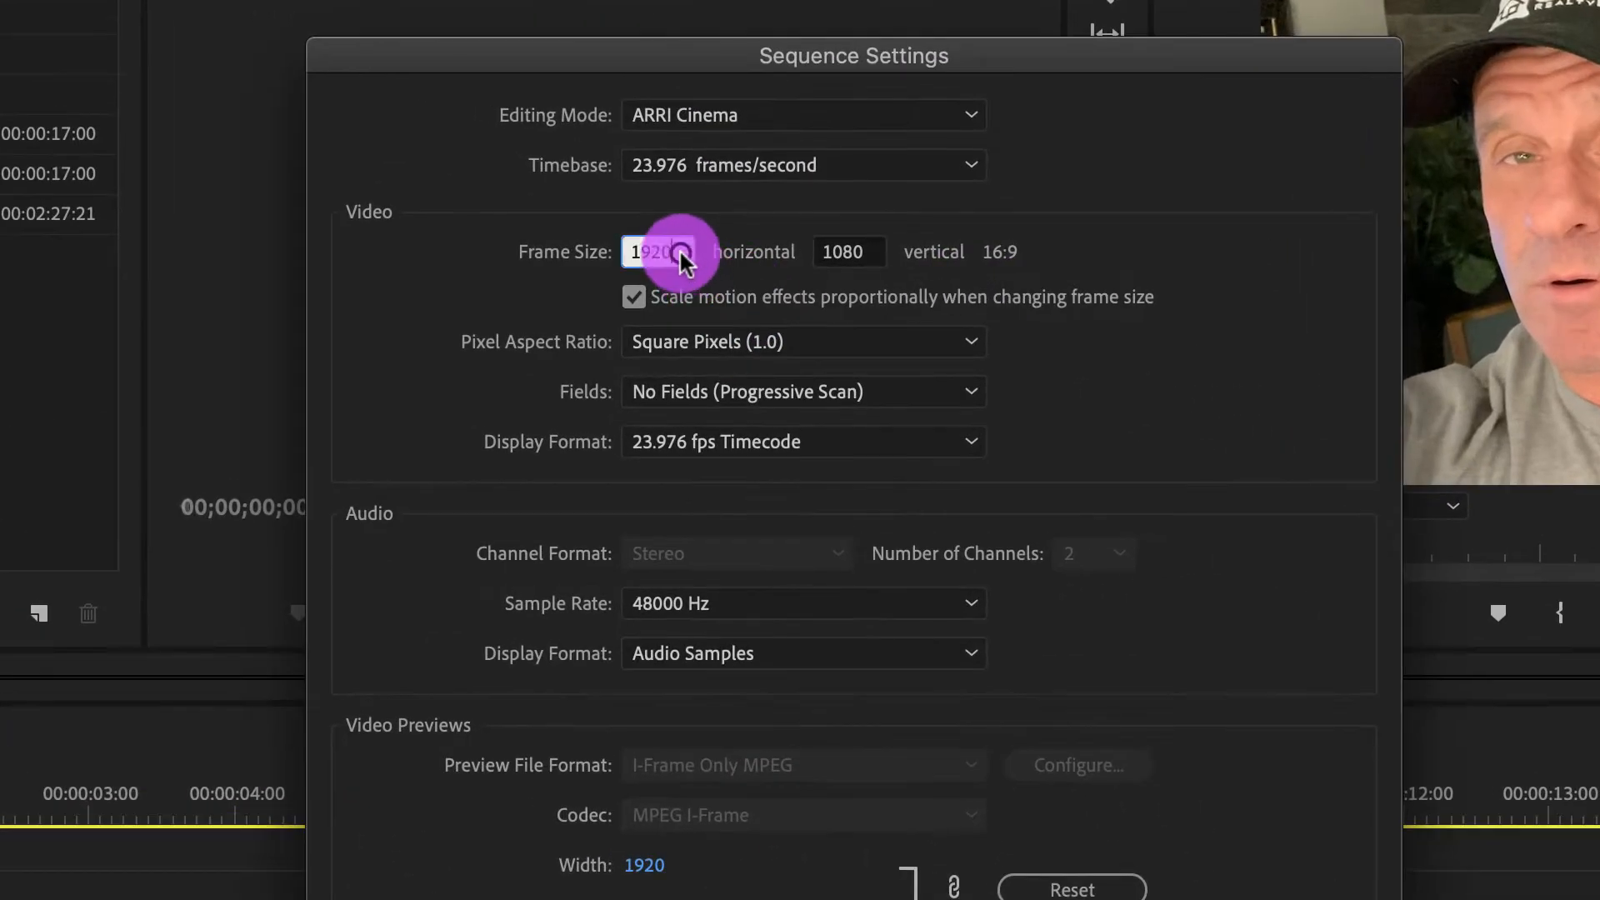
pyautogui.write('968')
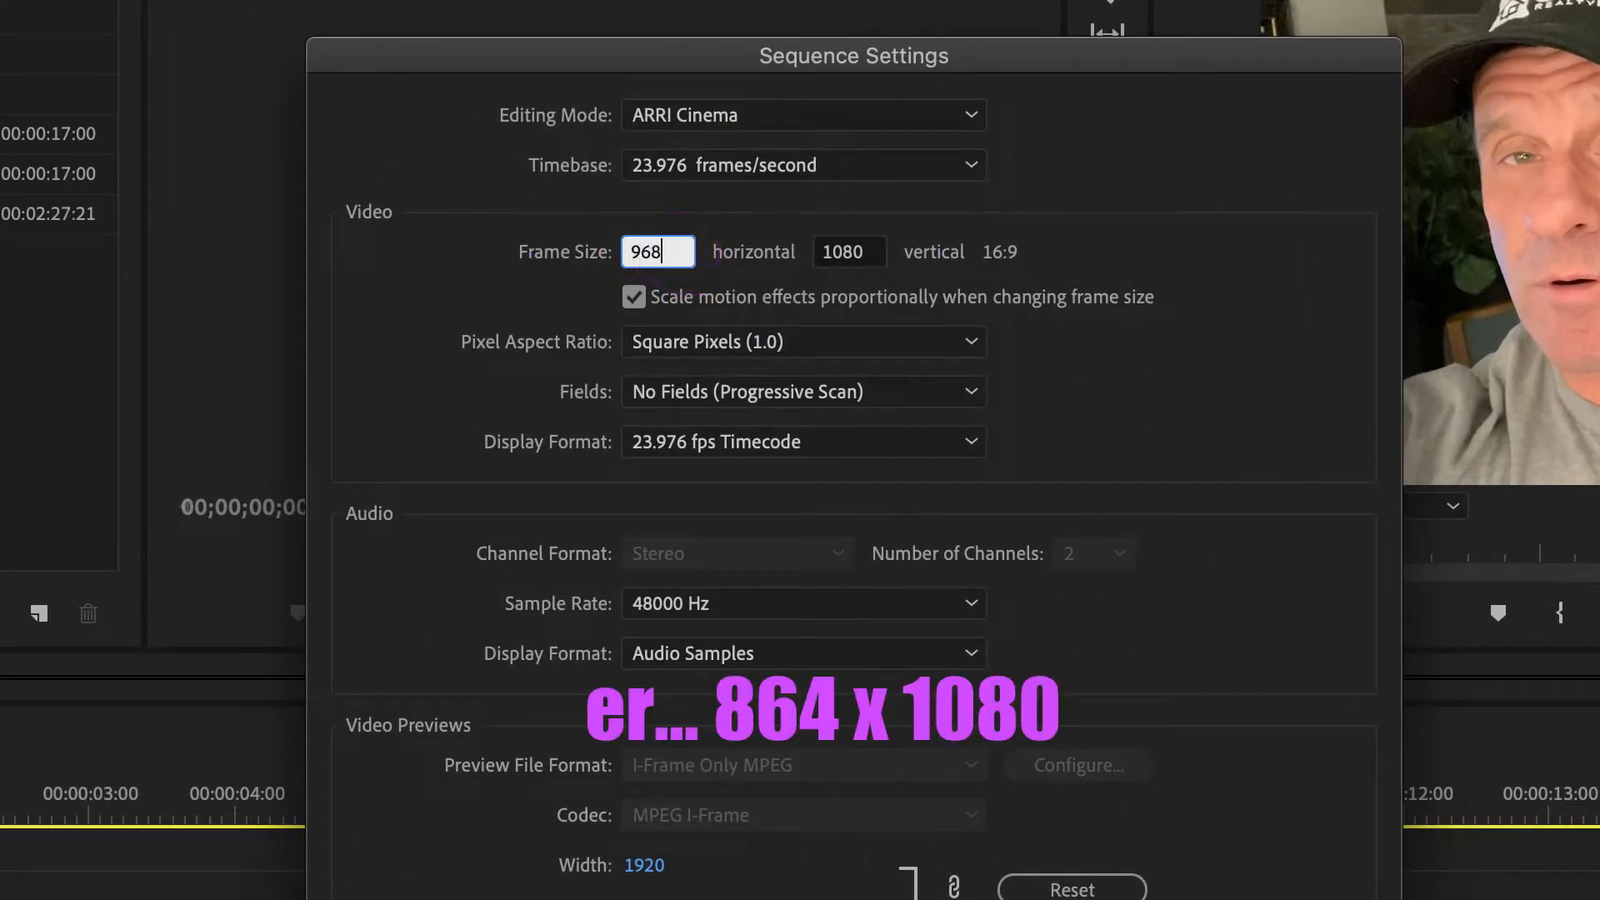
pyautogui.click(1278, 899)
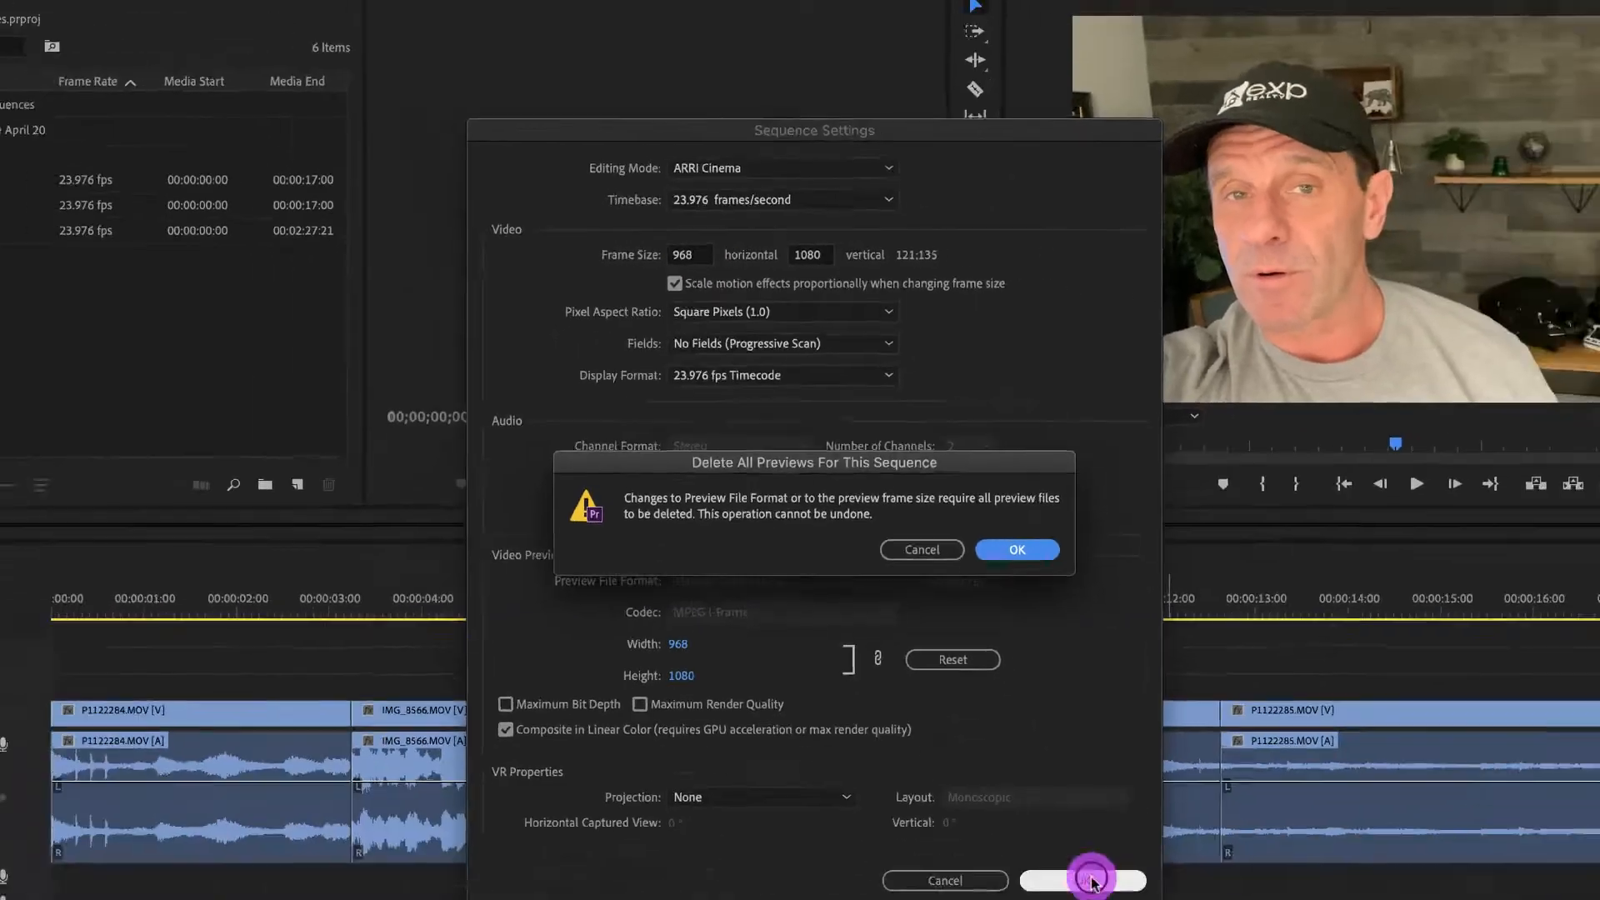
pyautogui.click(1017, 549)
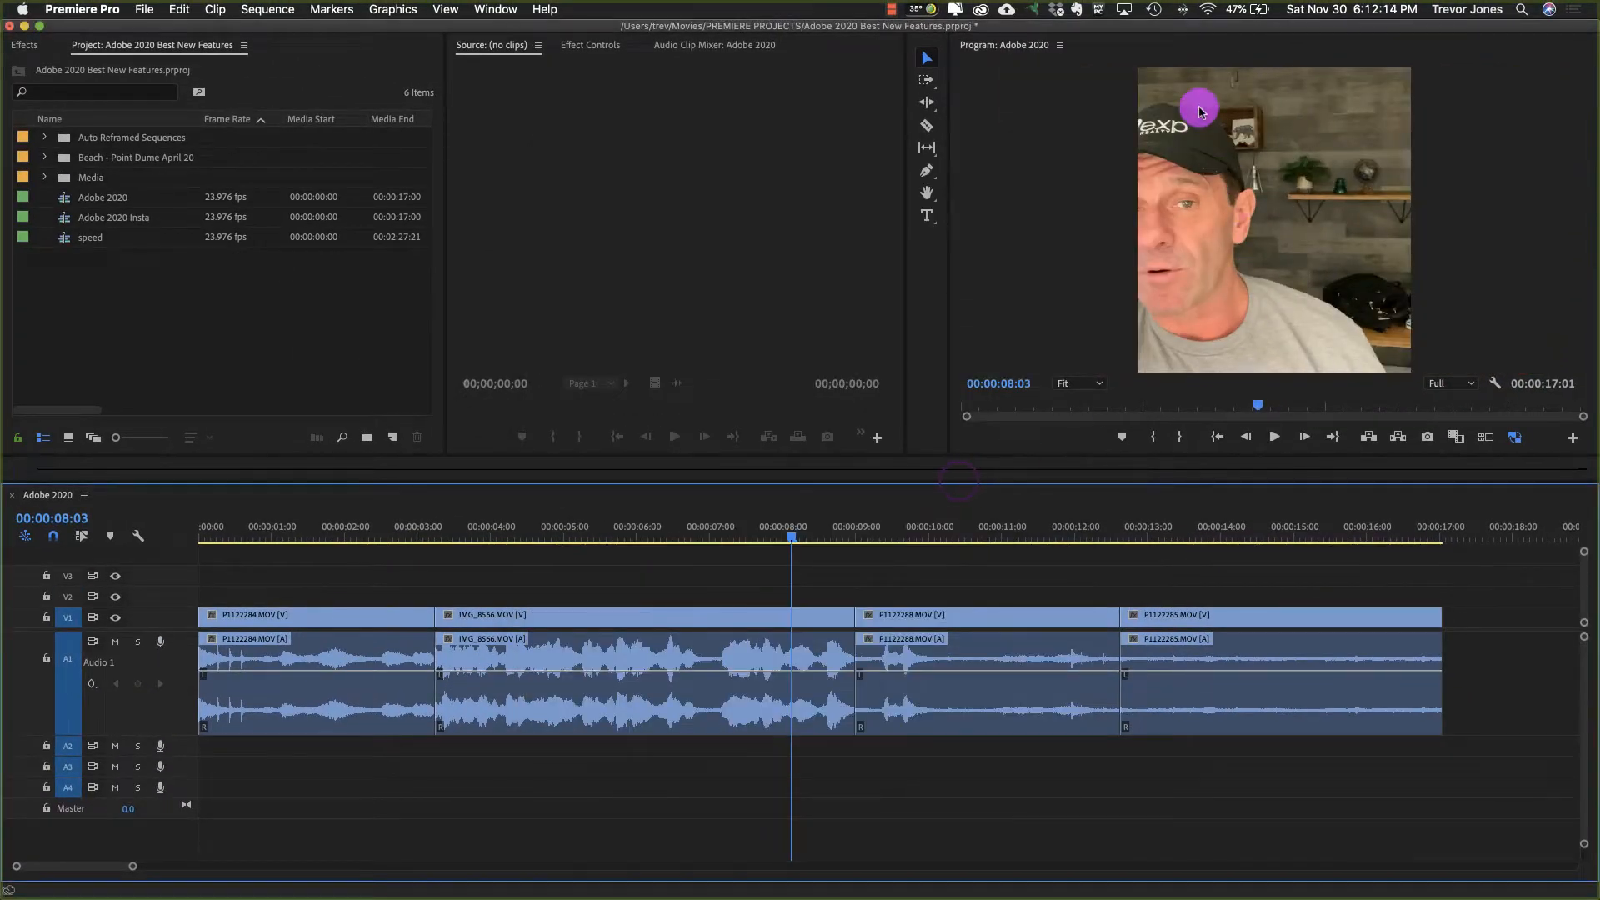
# Step: Examine the cropped framing of the first clip, P1122284.MOV, by scrubbing it and viewing its motion settings
pyautogui.moveTo(568, 535); pyautogui.dragTo(154, 584)
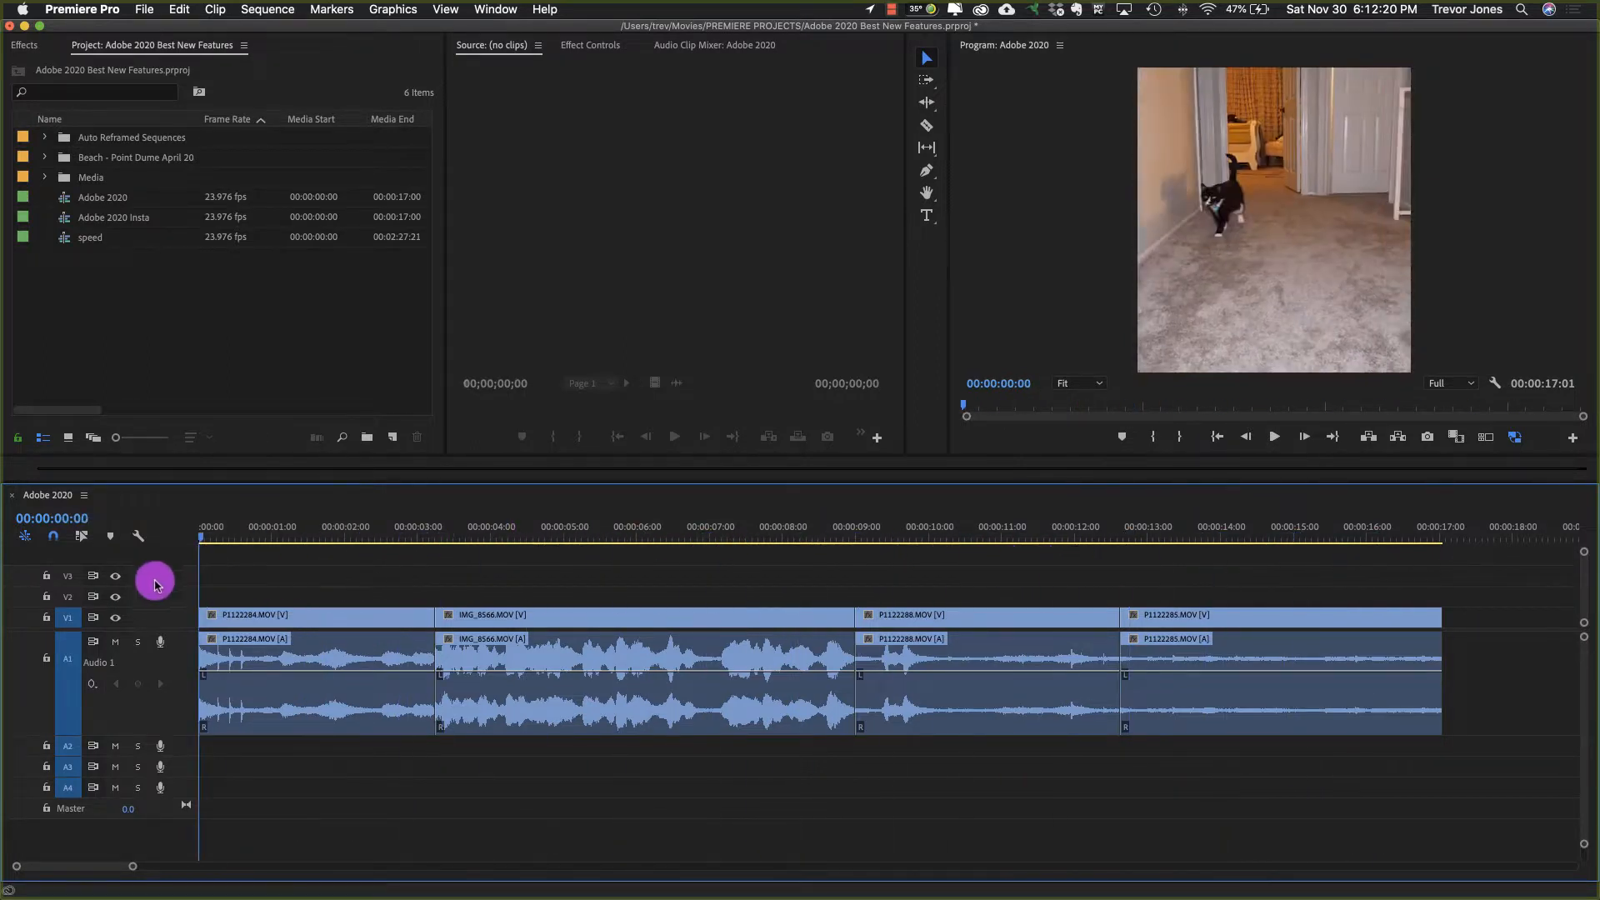
pyautogui.moveTo(300, 535); pyautogui.dragTo(337, 540)
pyautogui.click(353, 614)
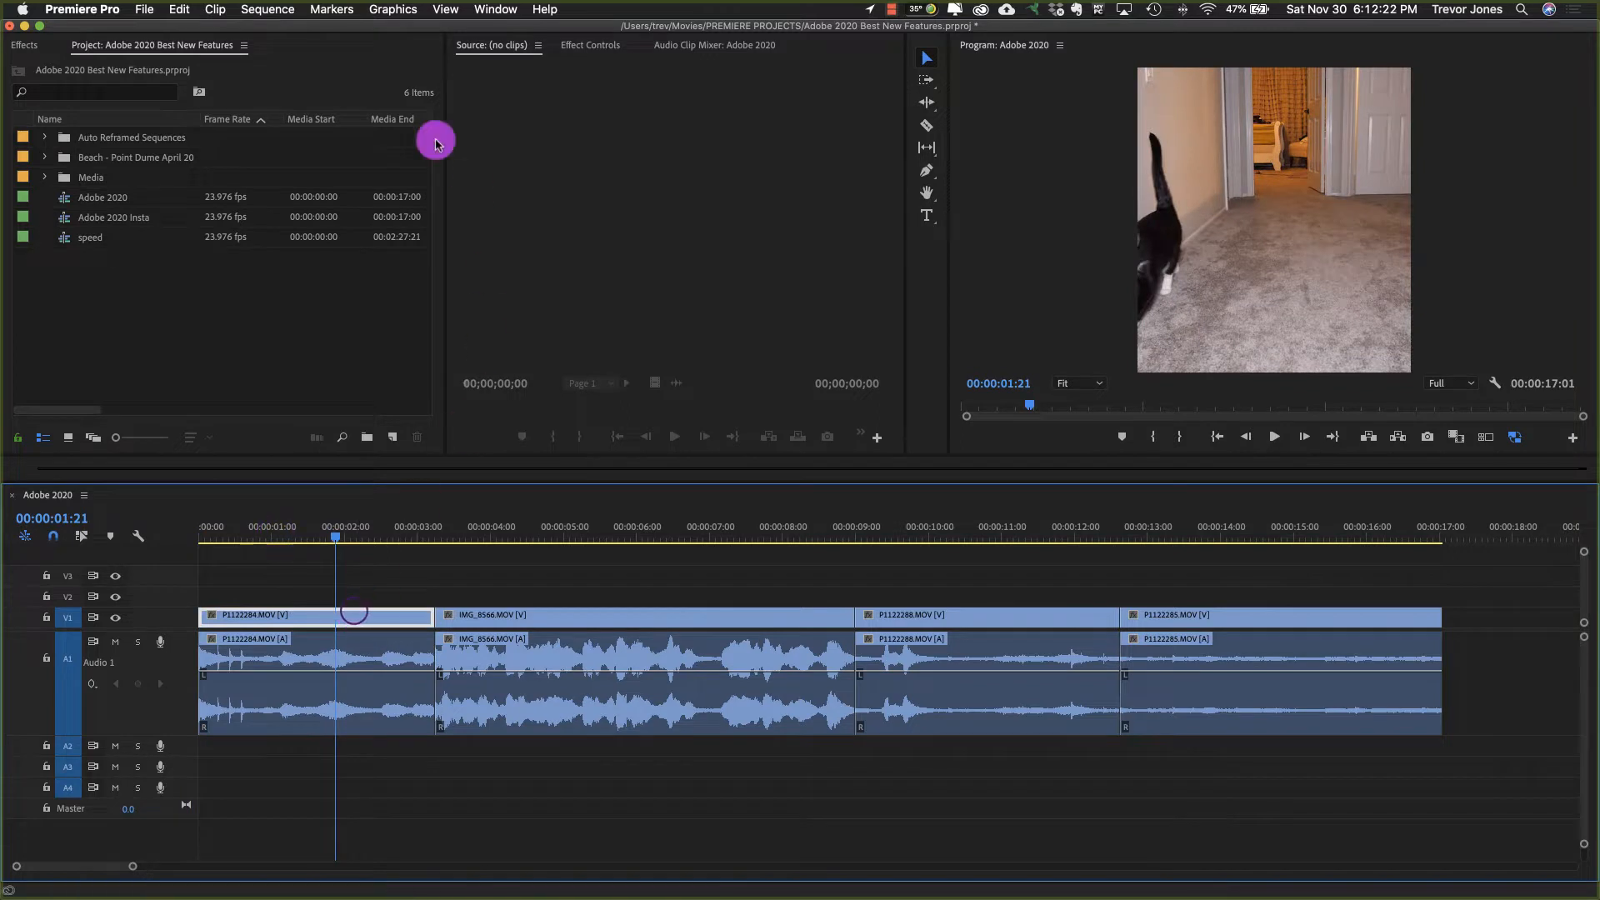
pyautogui.click(583, 45)
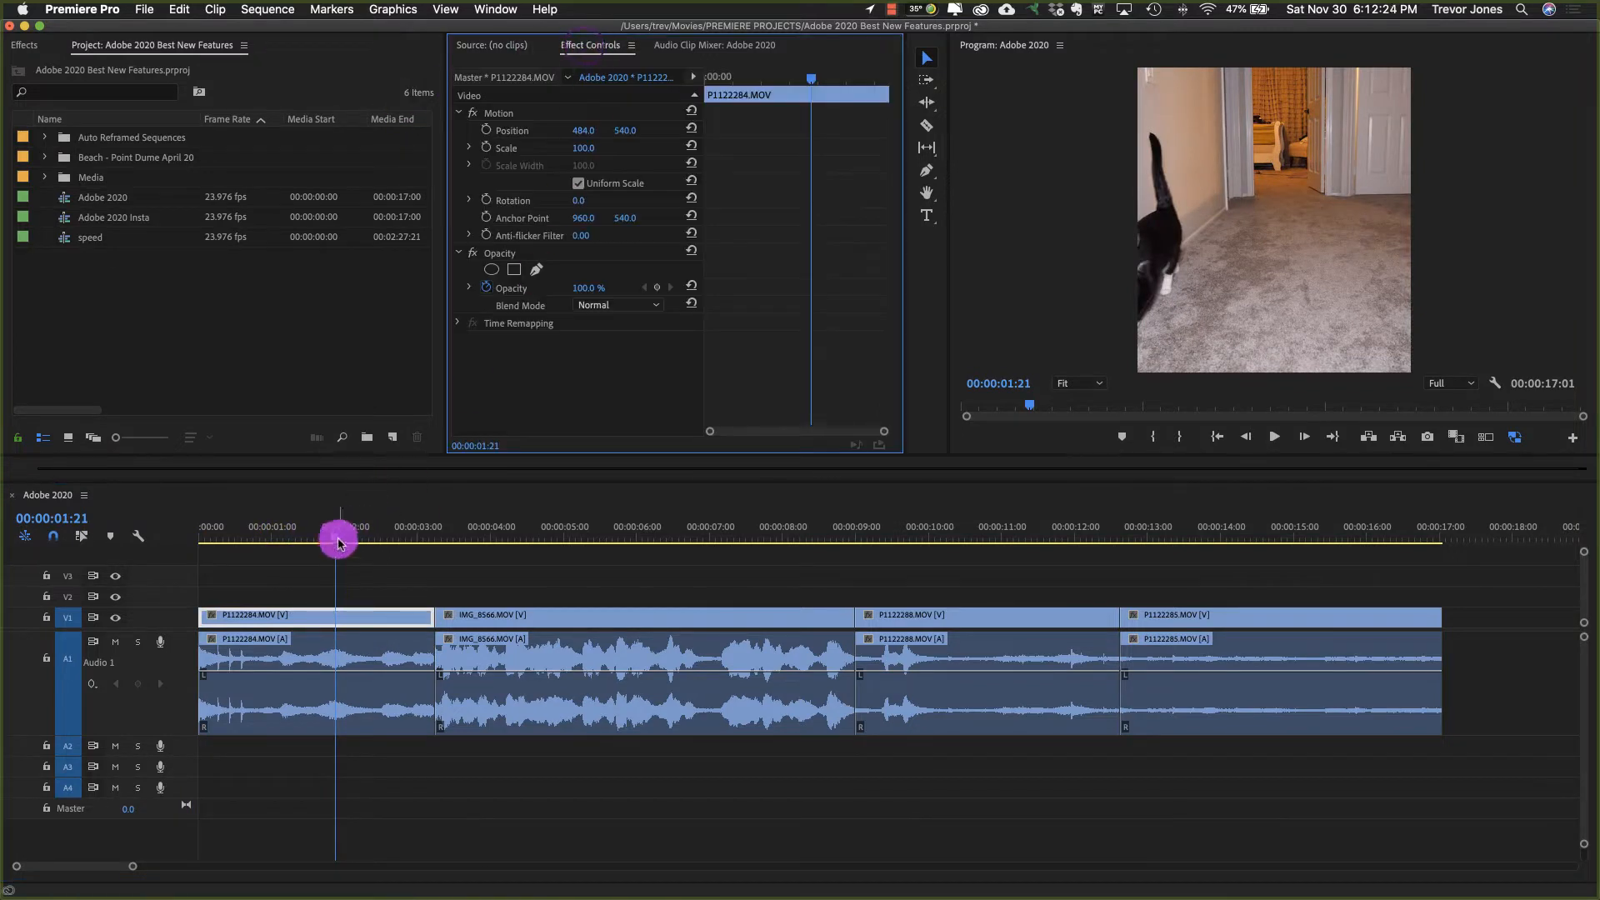
pyautogui.moveTo(338, 541); pyautogui.dragTo(210, 588)
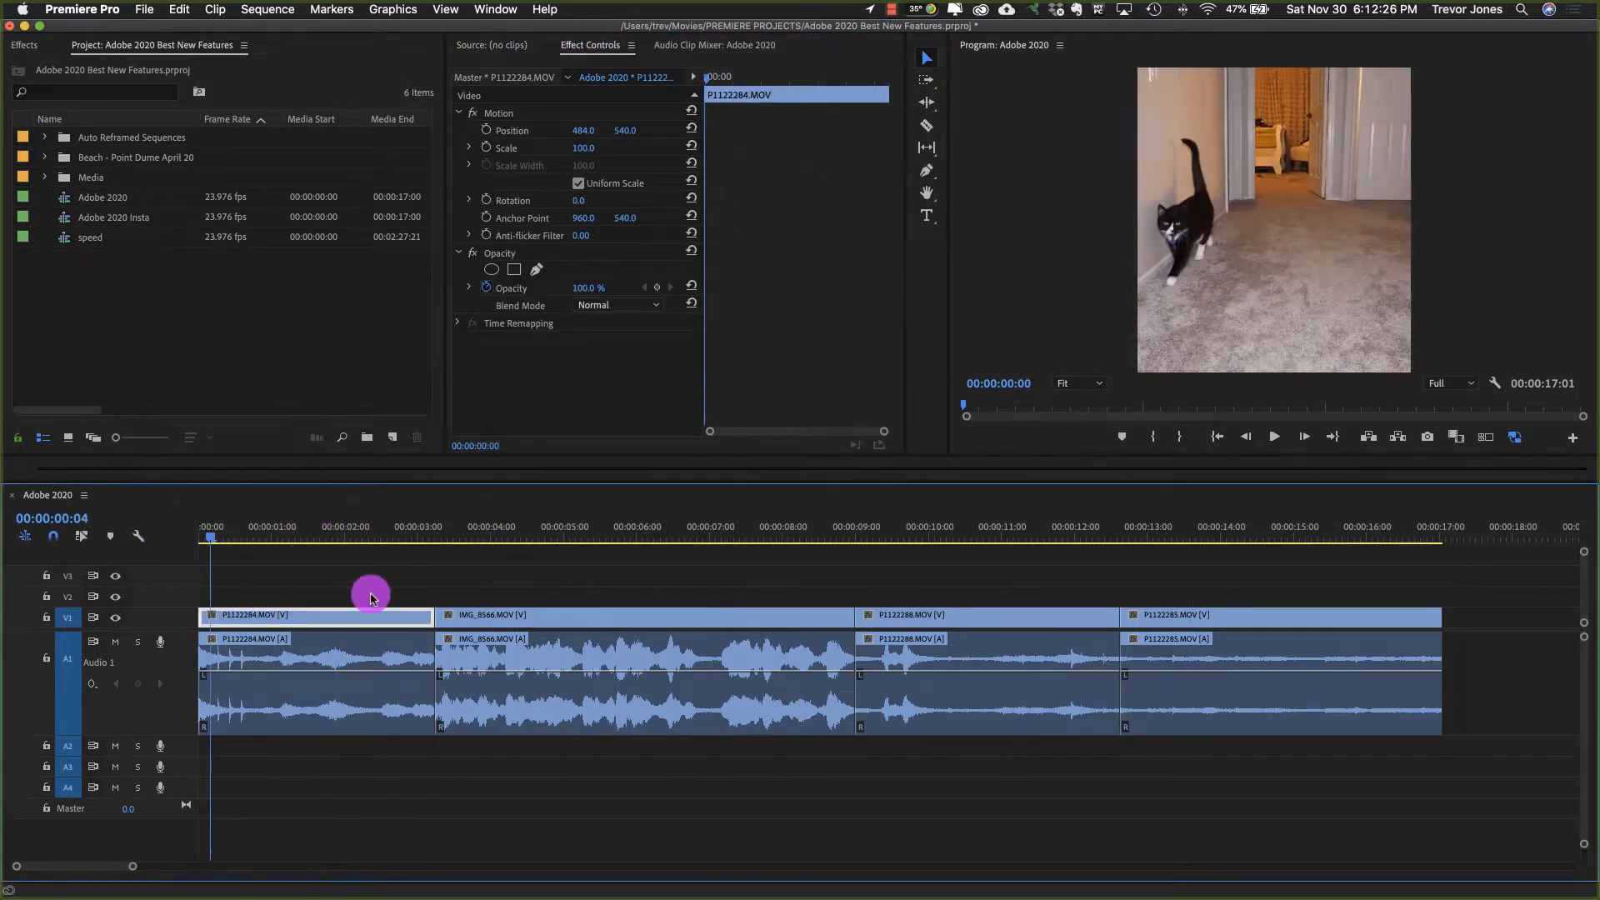
pyautogui.moveTo(371, 597); pyautogui.dragTo(153, 575)
pyautogui.click(282, 577)
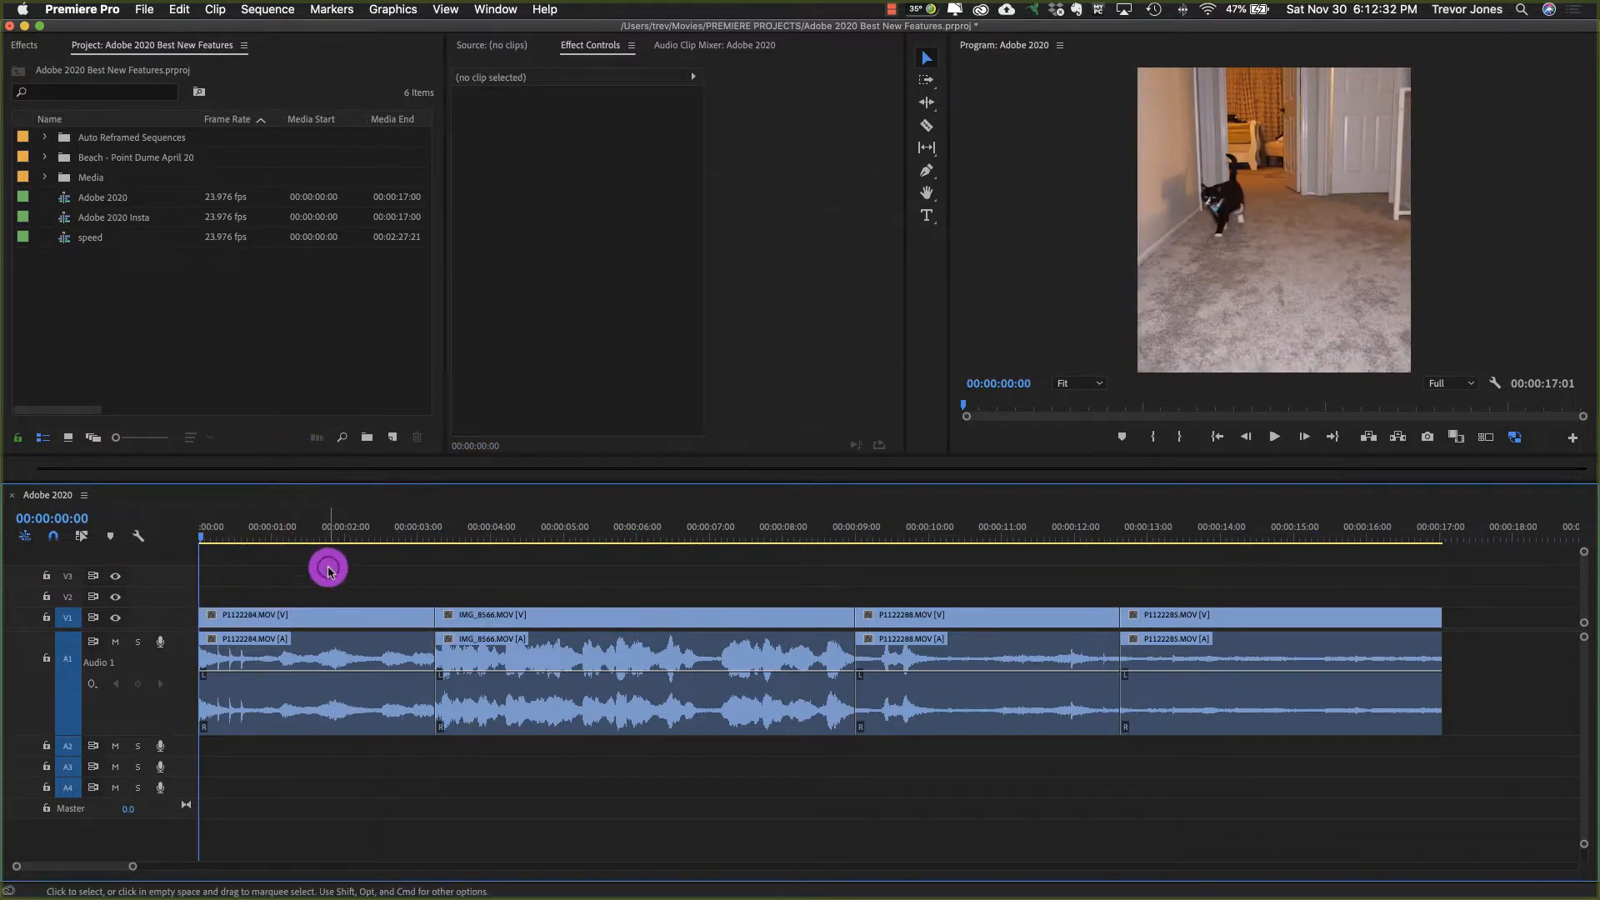
# Step: Apply the Auto Reframe transform video effect to the first clip, P1122284.MOV, in the Adobe 2020 sequence
pyautogui.moveTo(332, 525)
pyautogui.mouseDown()
pyautogui.moveTo(247, 528)
pyautogui.moveTo(343, 530)
pyautogui.mouseUp()
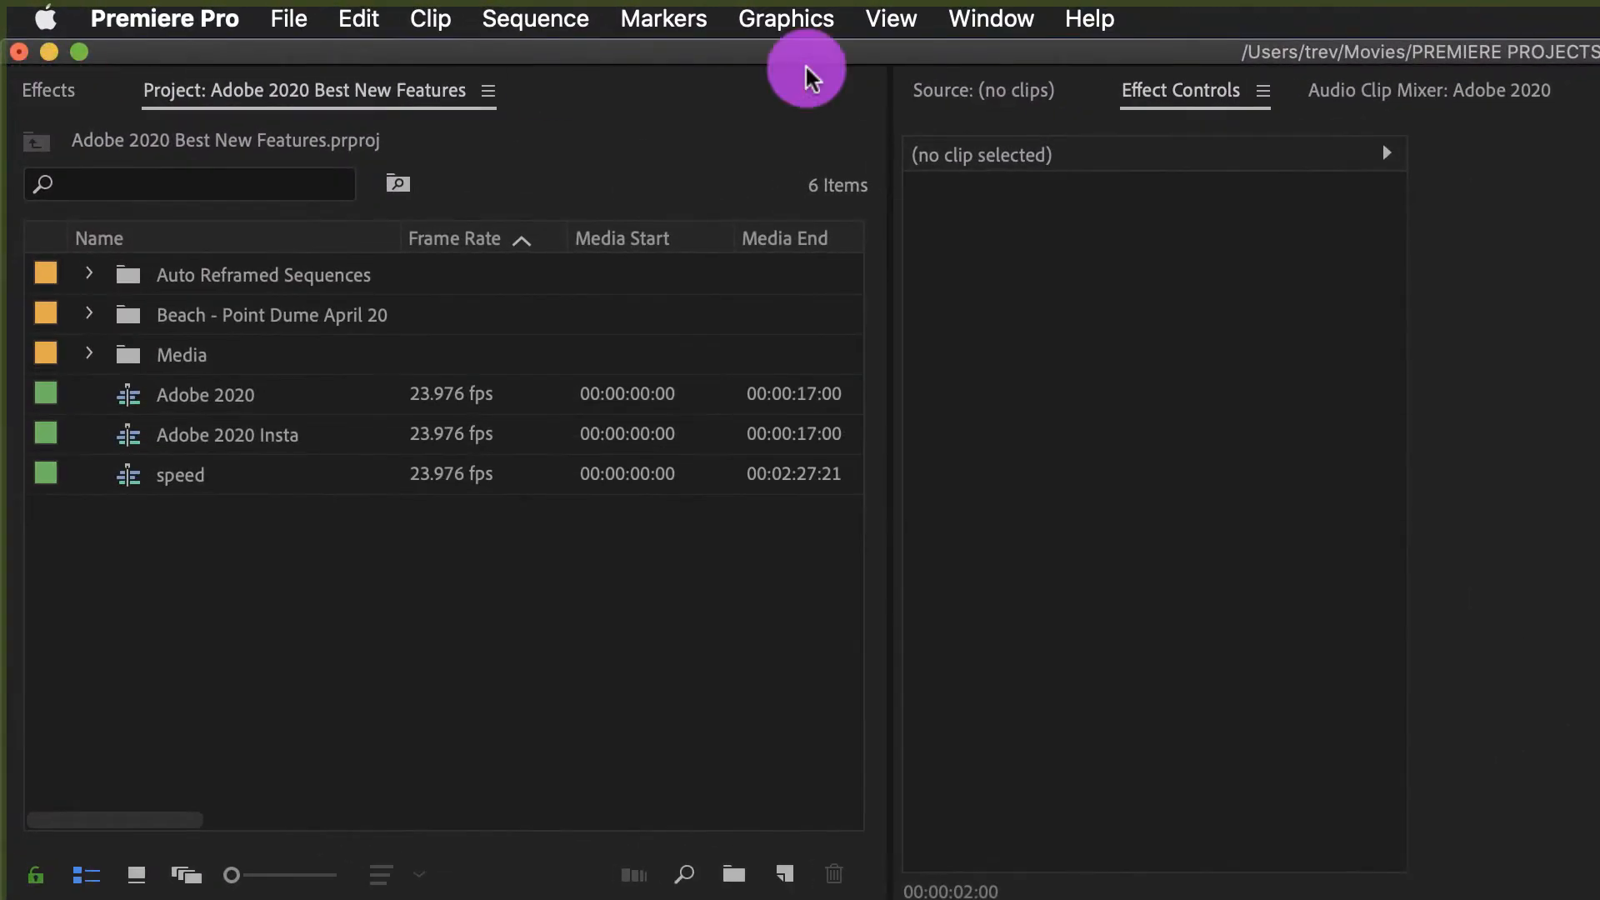
pyautogui.click(46, 89)
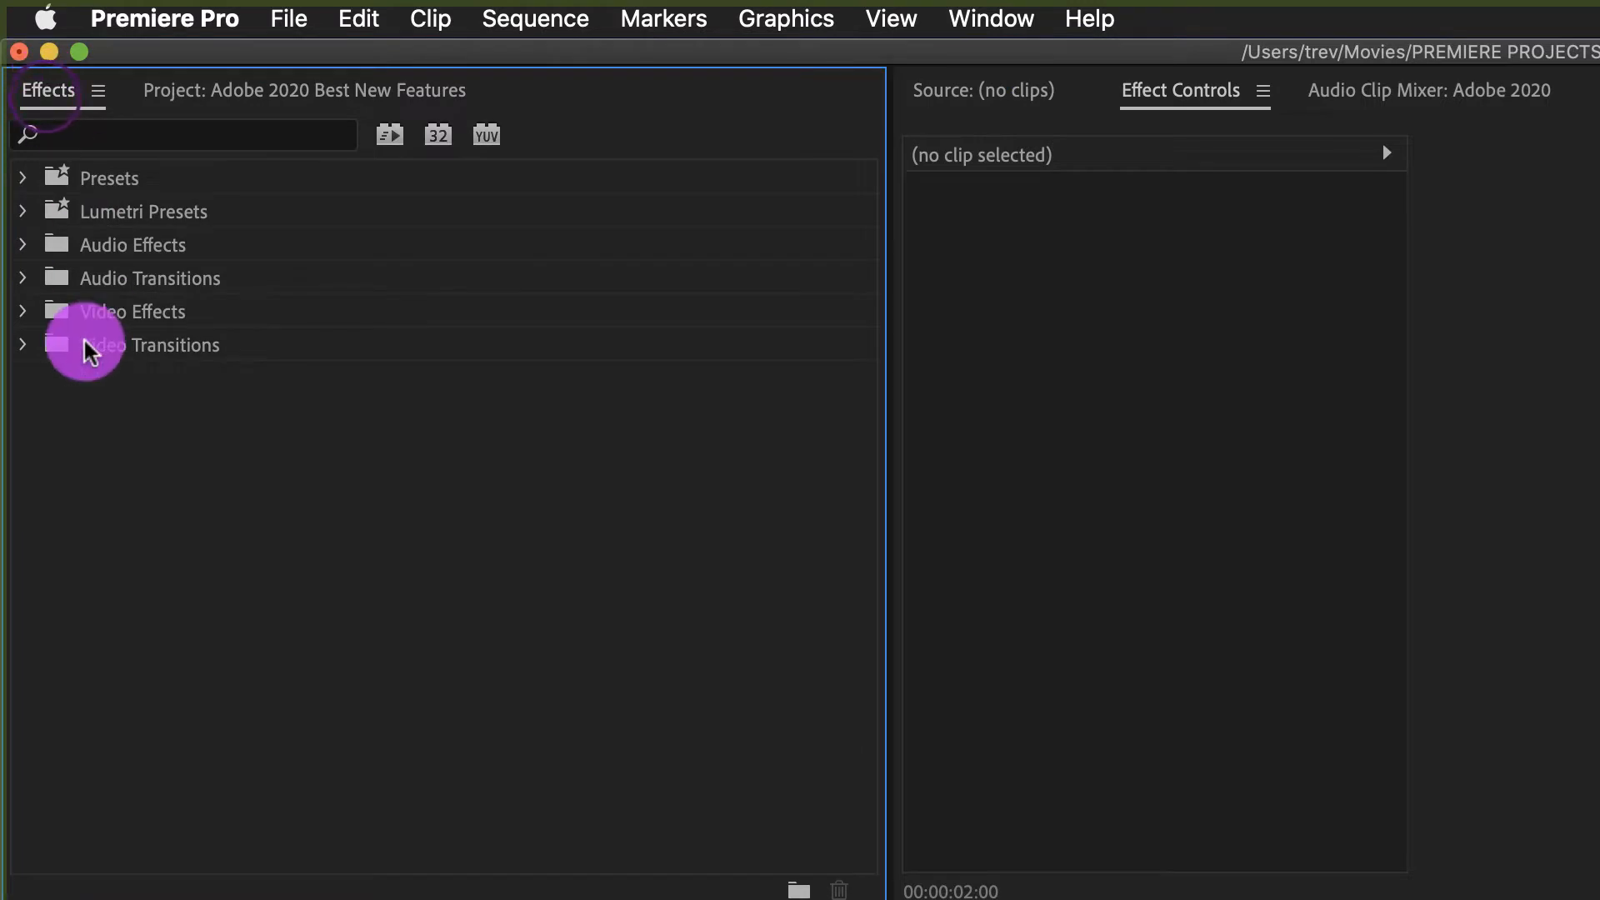
pyautogui.click(17, 315)
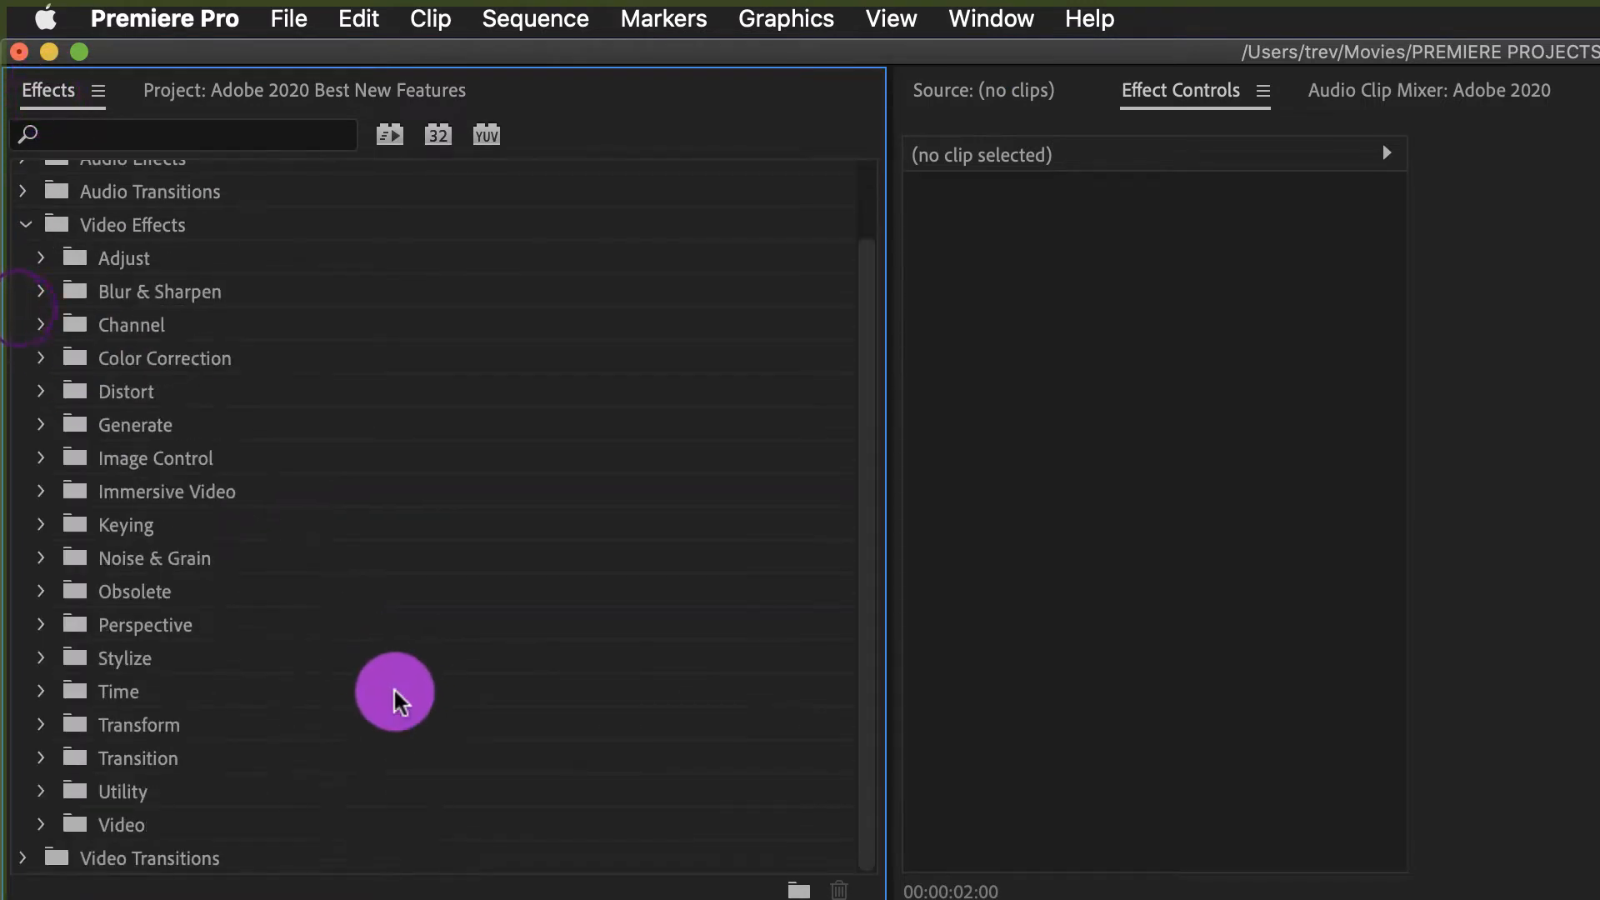
pyautogui.click(41, 724)
pyautogui.scroll(-5, 450, 534)
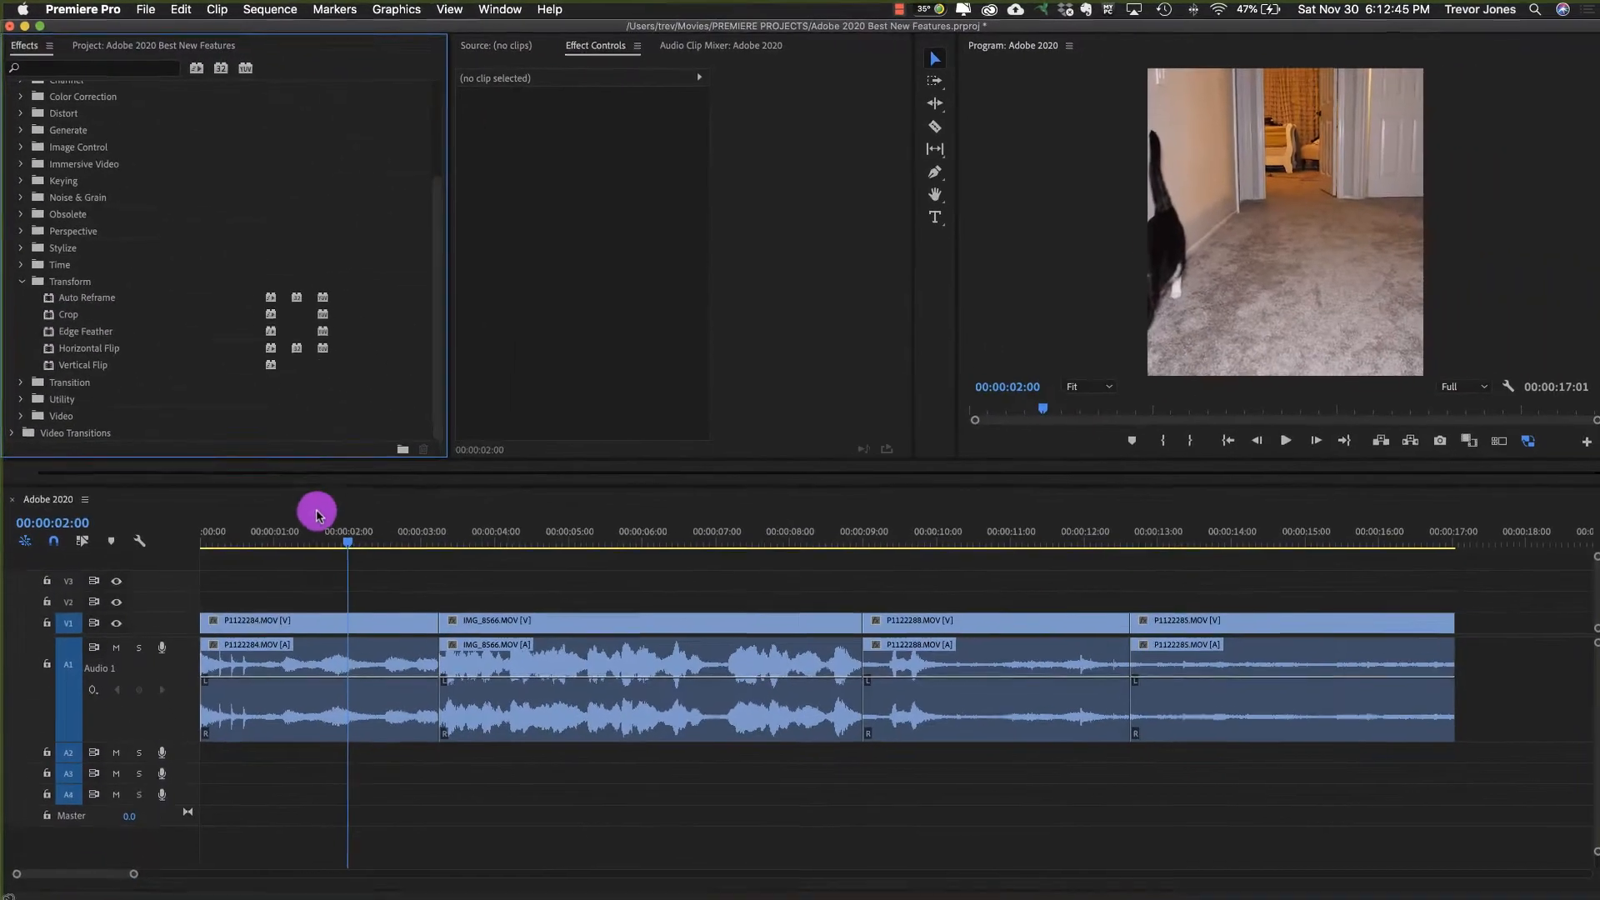
pyautogui.moveTo(313, 519); pyautogui.dragTo(418, 537)
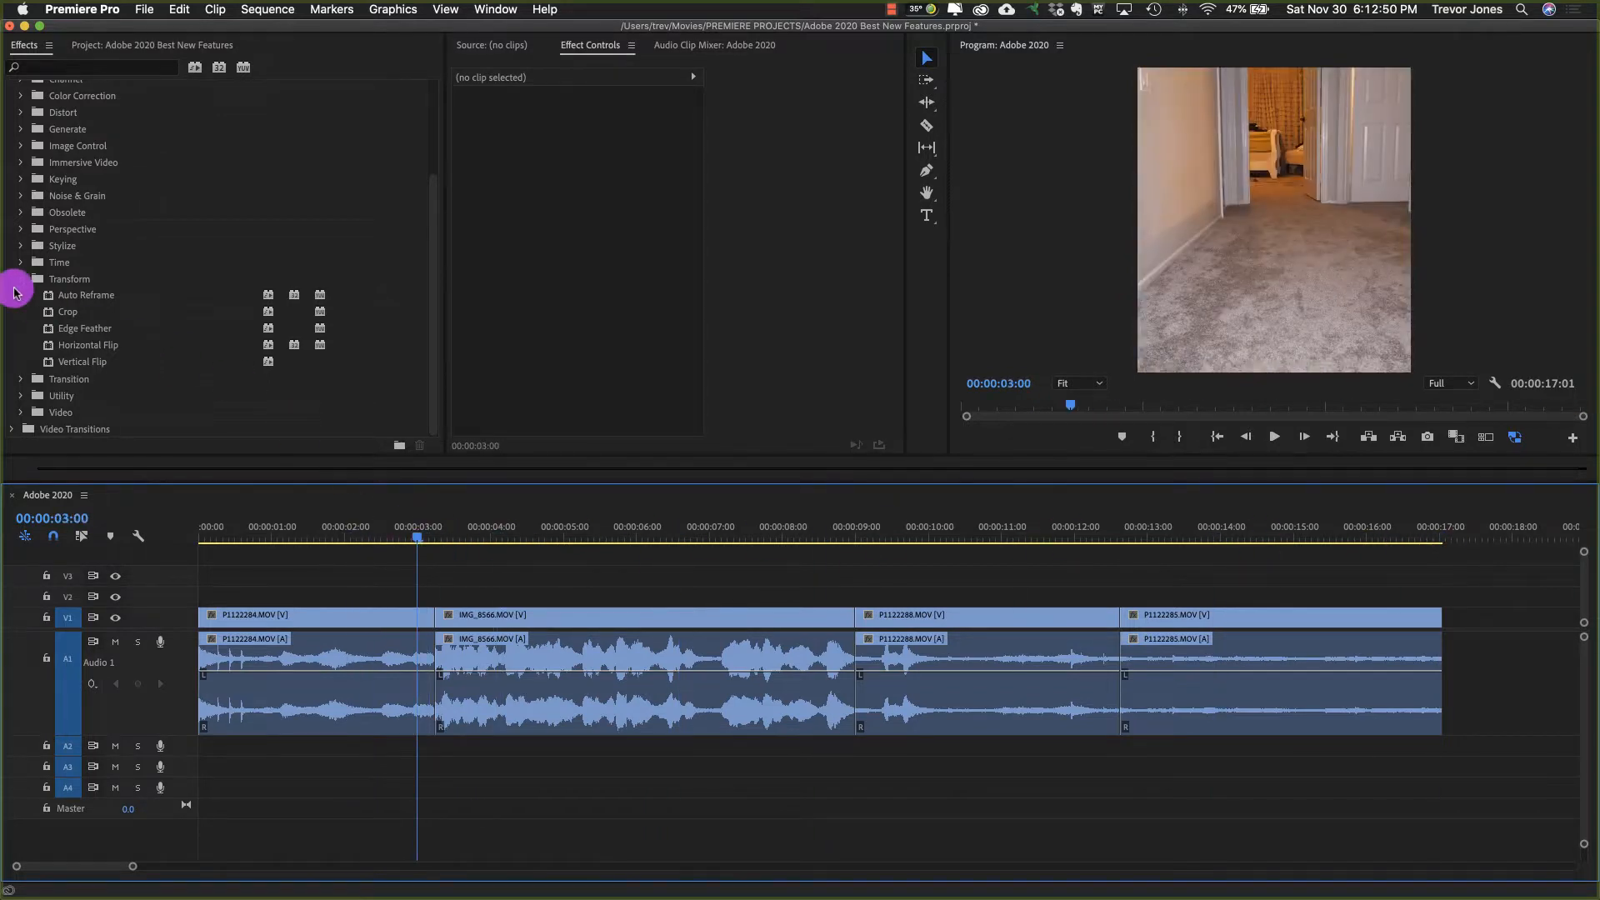
pyautogui.moveTo(50, 297); pyautogui.dragTo(363, 617)
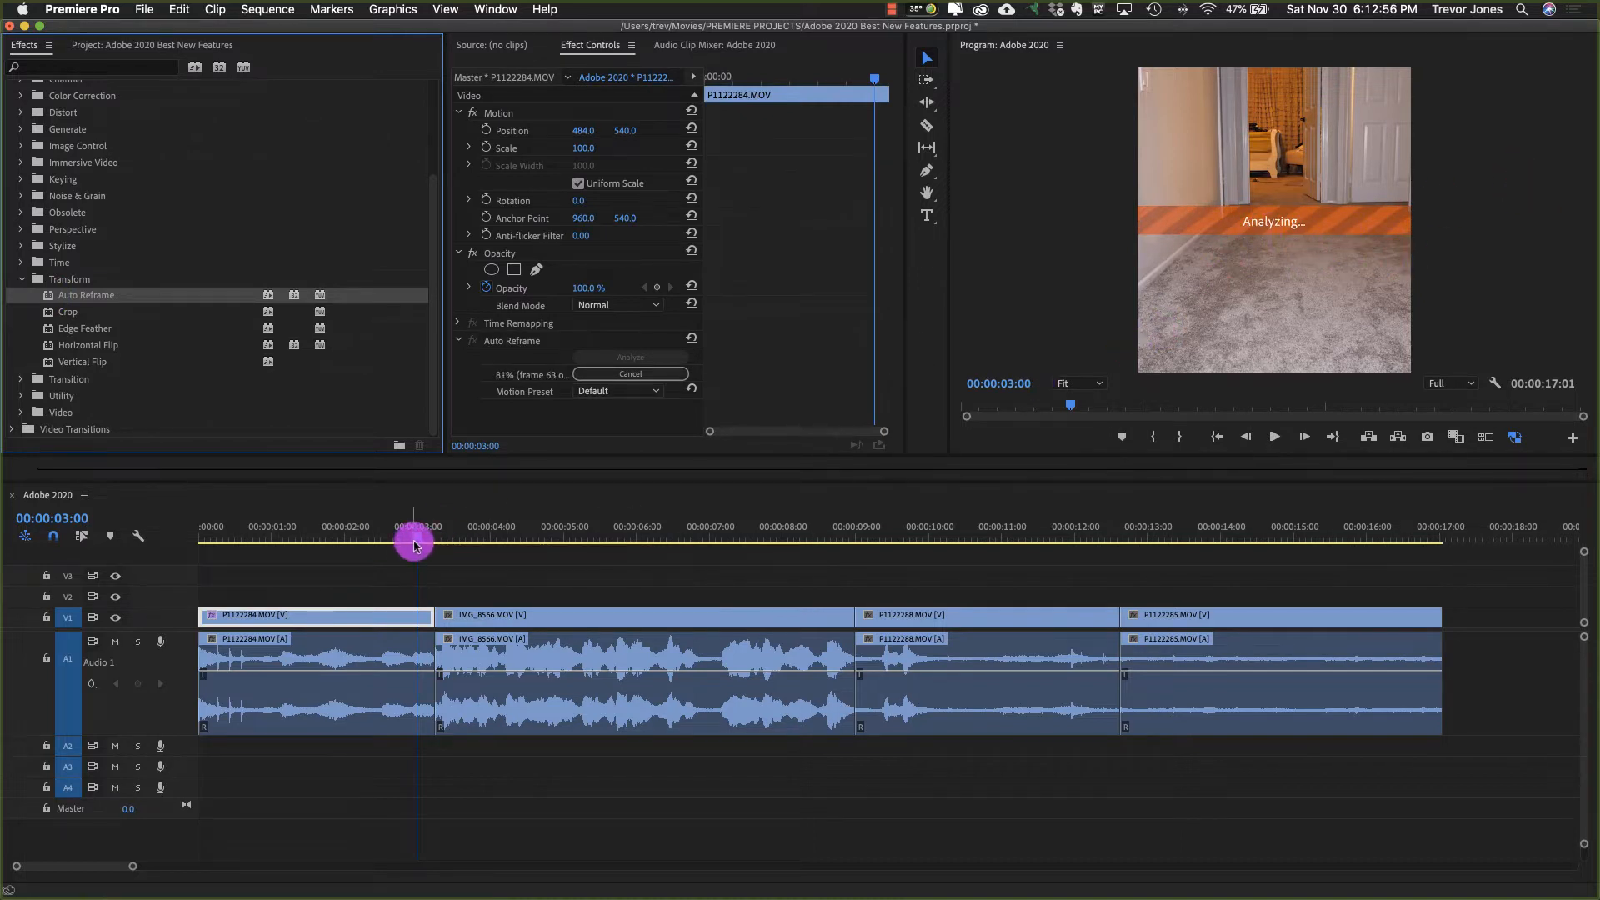
# Step: Play the first clip from the sequence start and scrub back through it to review its automatic reframing
pyautogui.moveTo(416, 542); pyautogui.dragTo(164, 545)
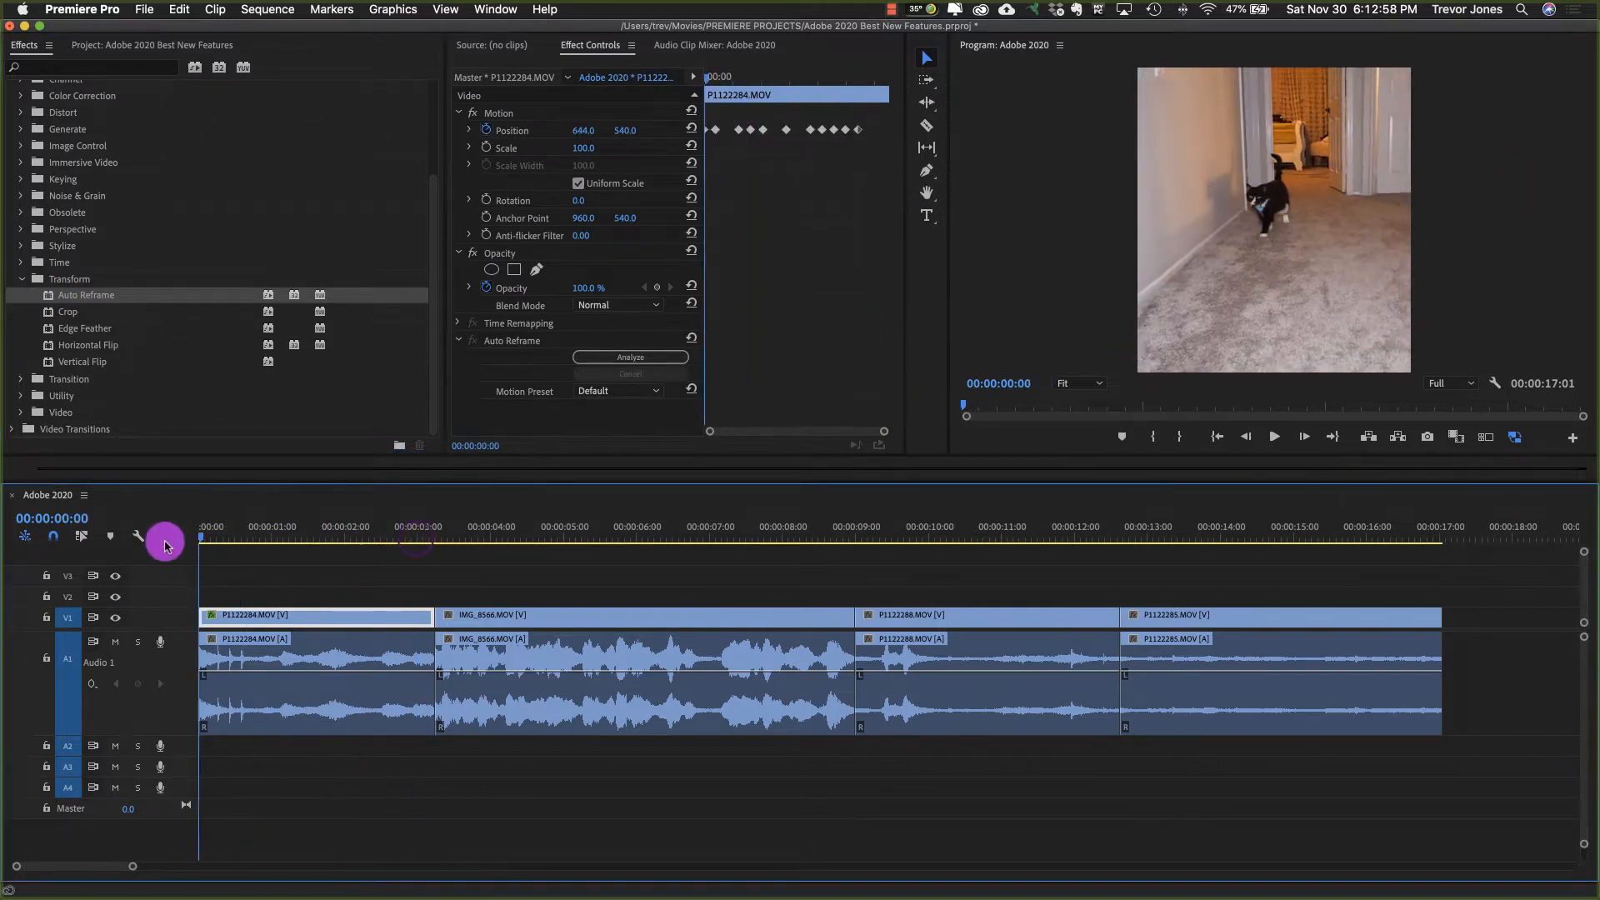
pyautogui.click(208, 537)
pyautogui.moveTo(208, 538); pyautogui.dragTo(185, 547)
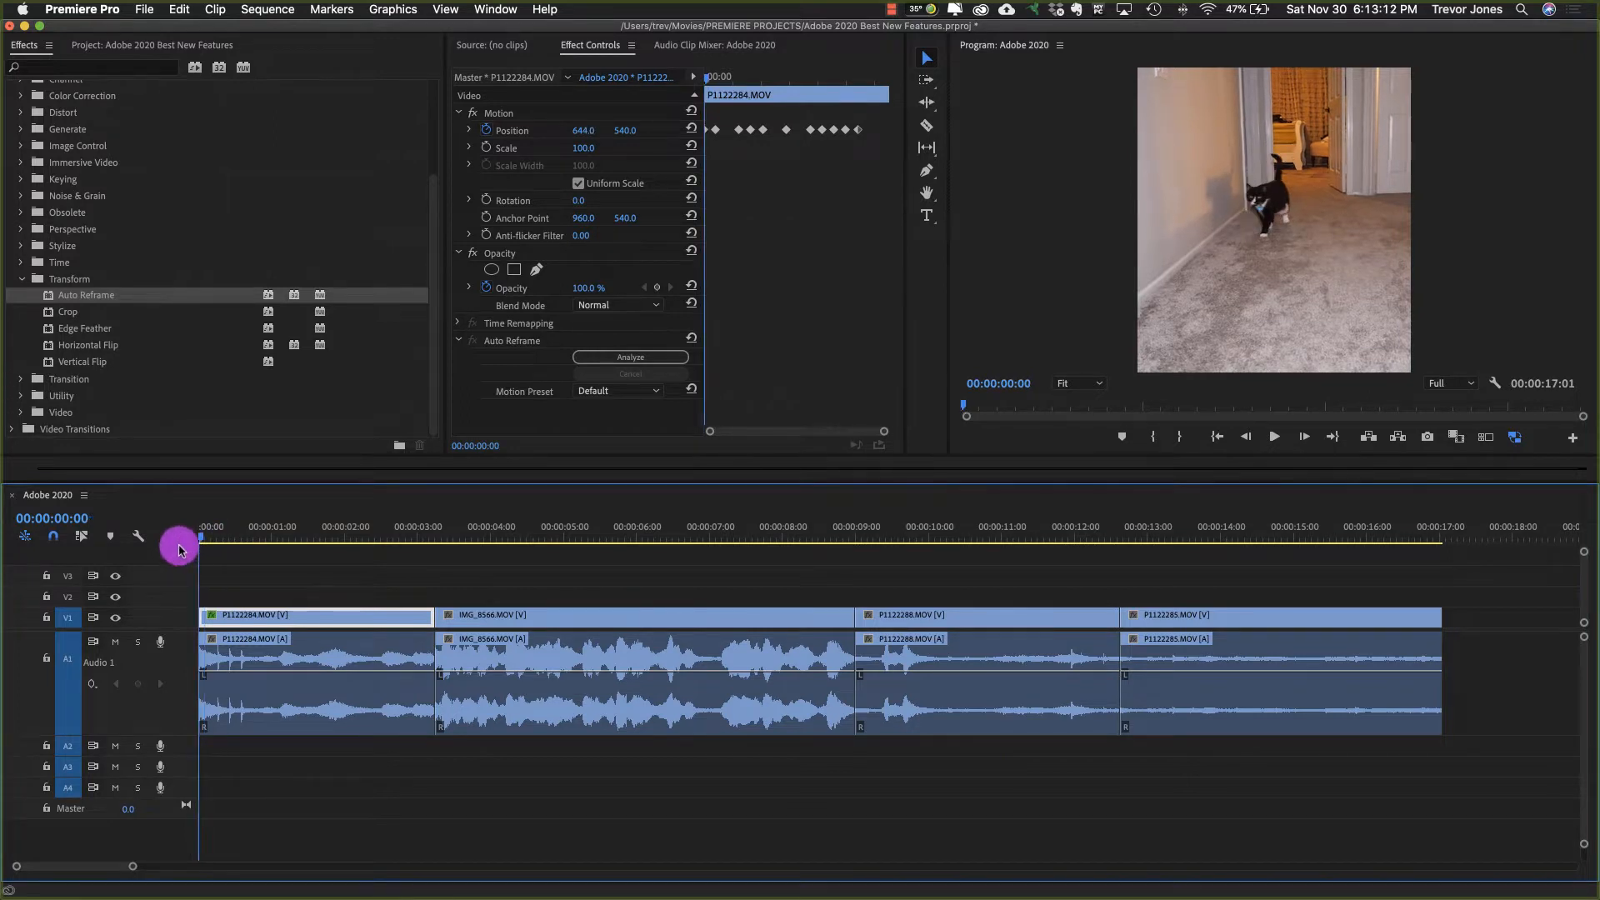
pyautogui.click(298, 669)
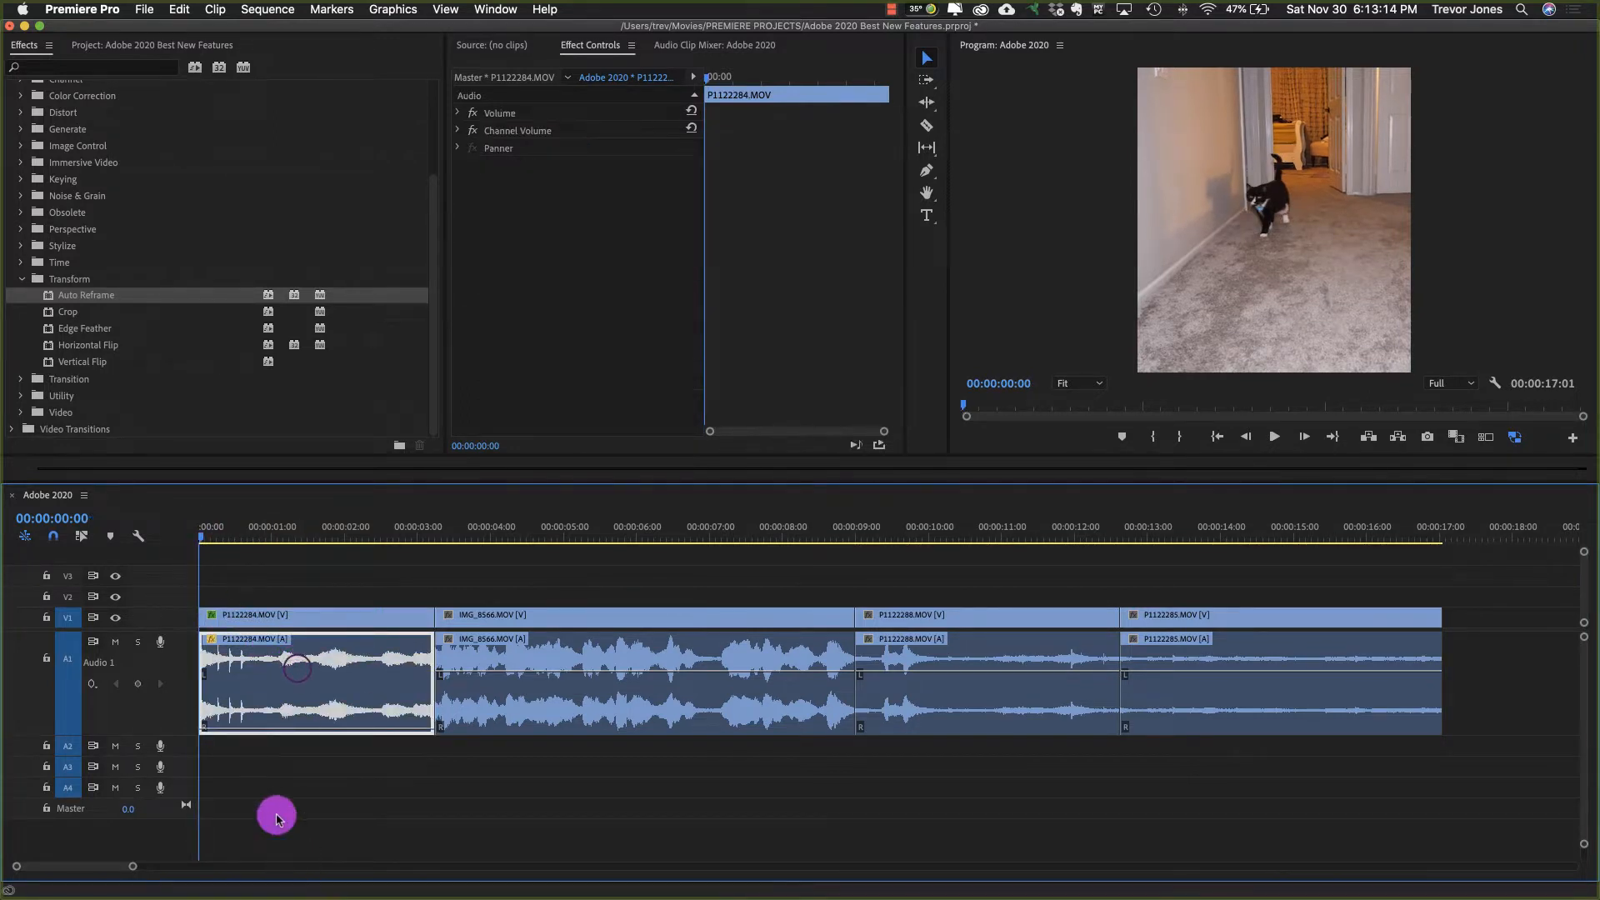
pyautogui.press('space')
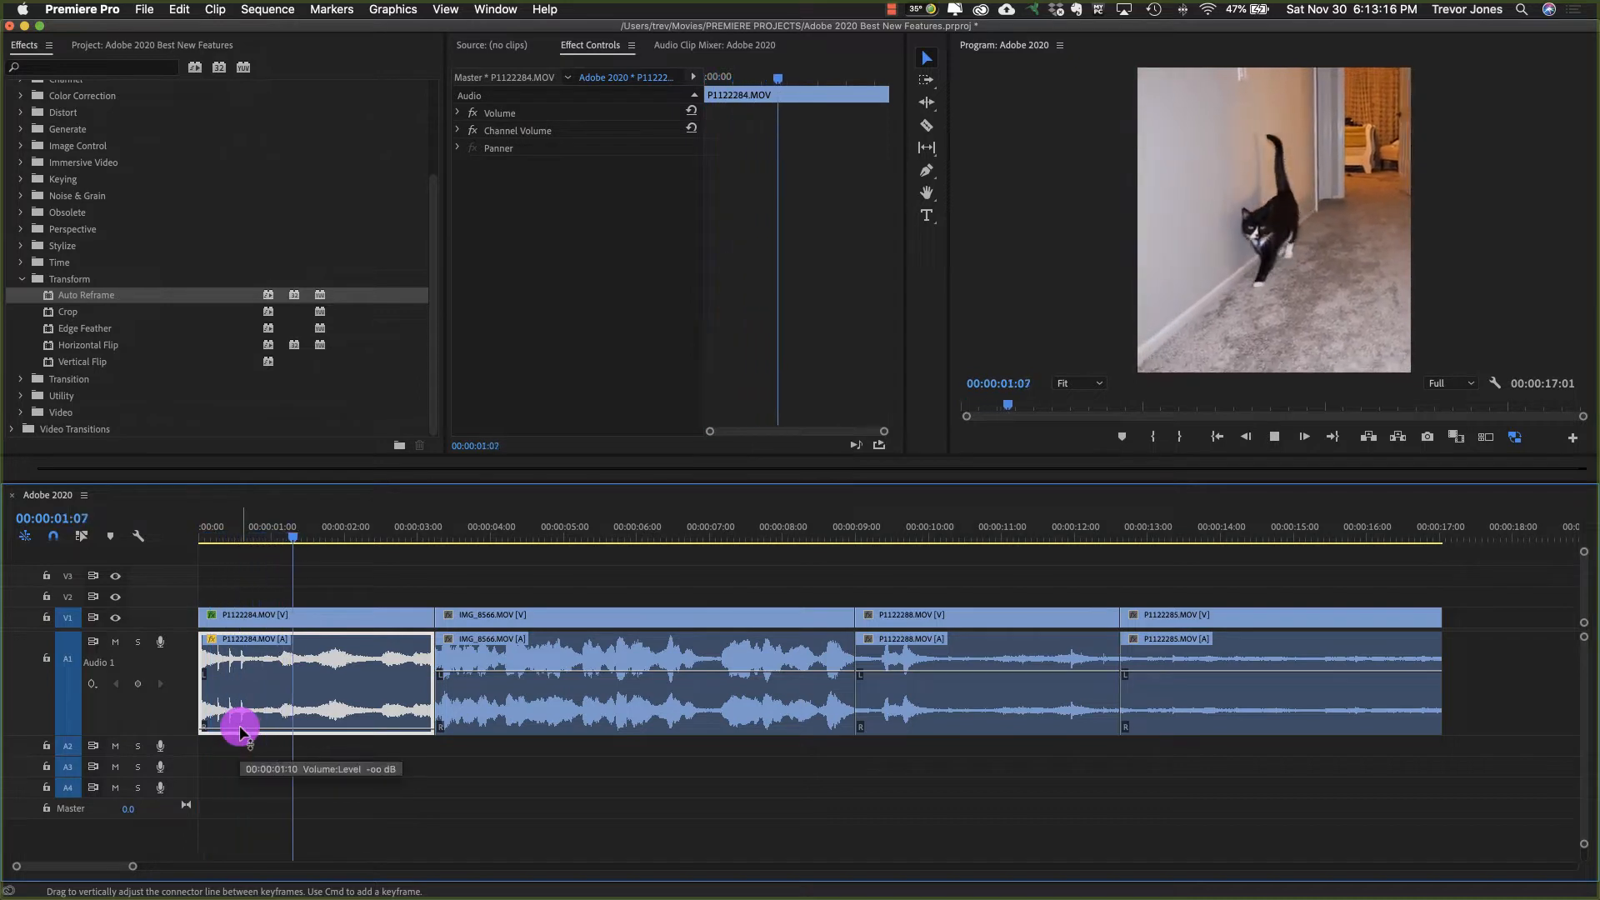
pyautogui.press('space')
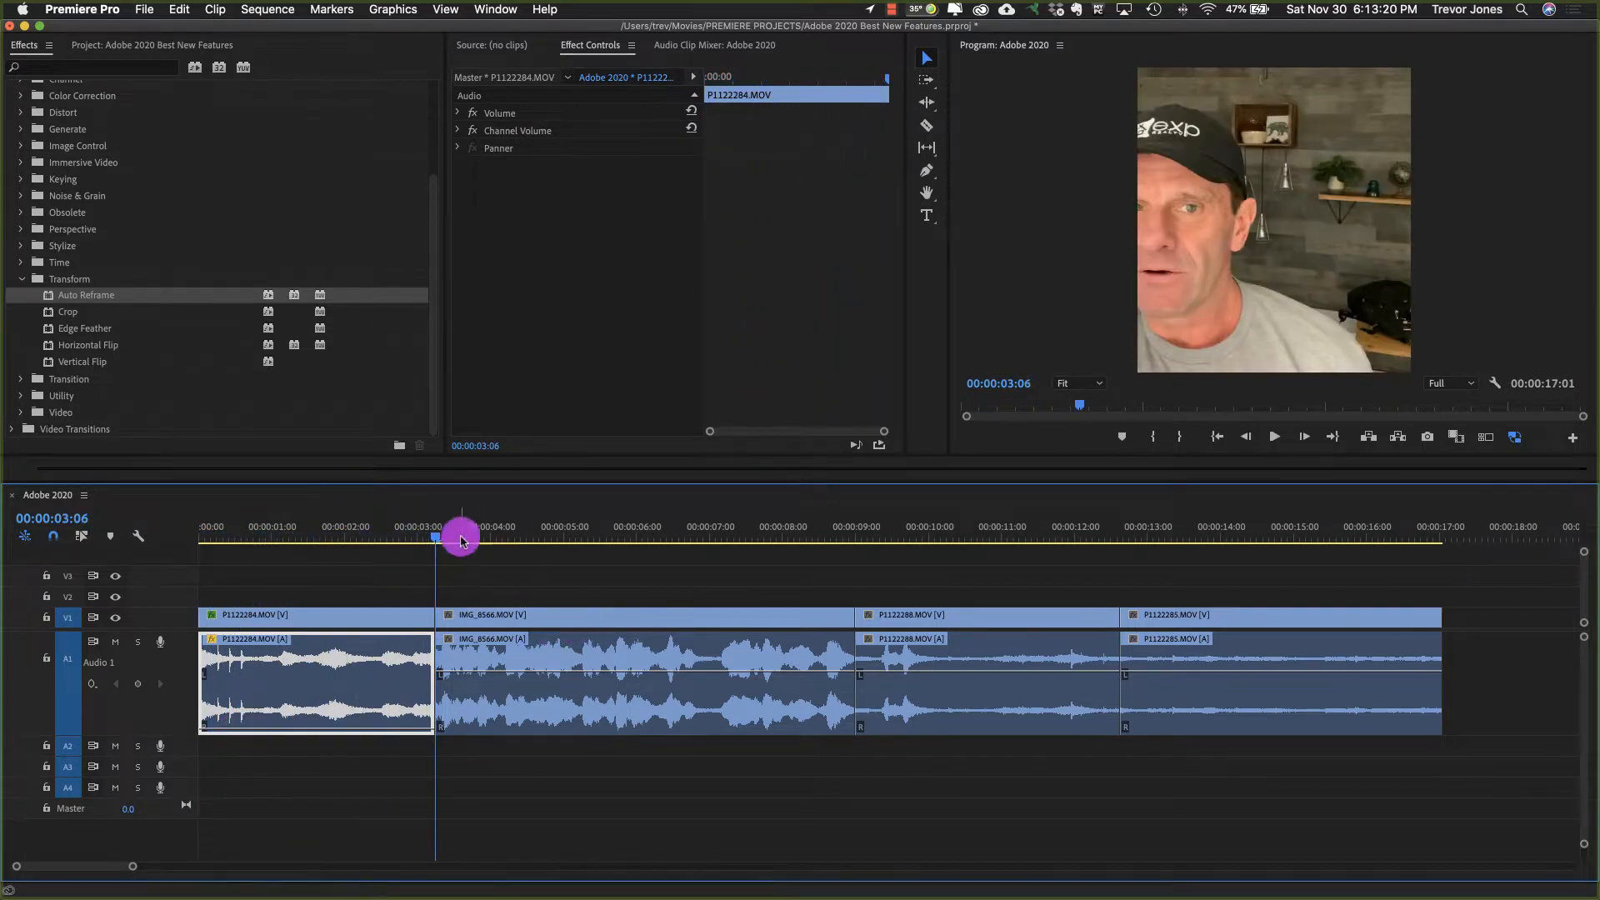
pyautogui.moveTo(454, 536); pyautogui.dragTo(258, 533)
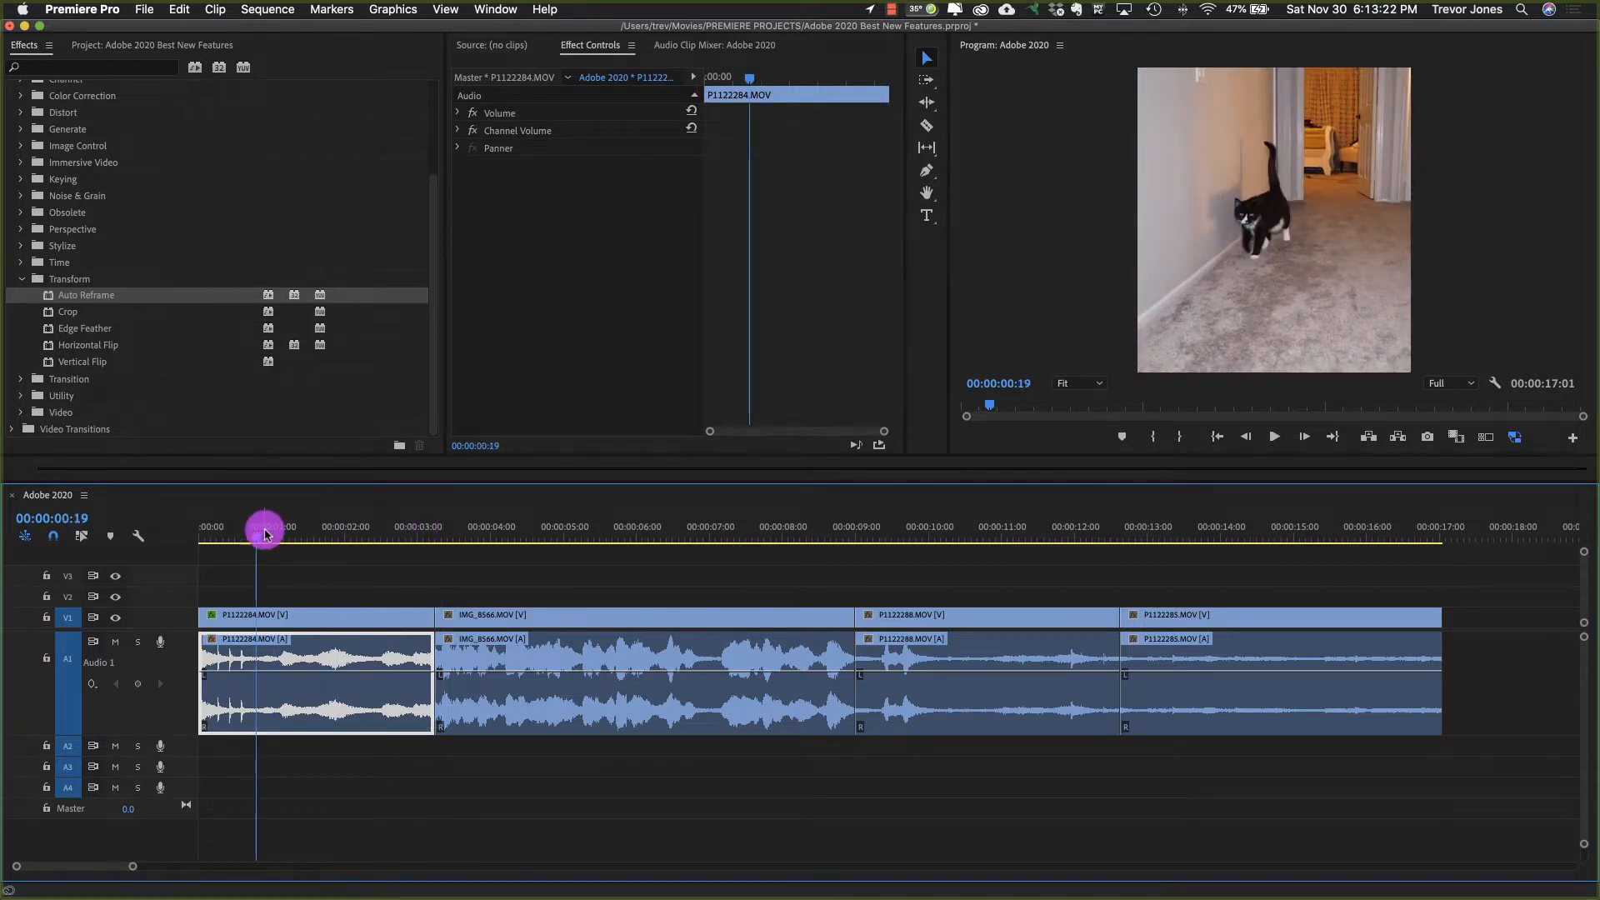
# Step: Open the Adobe 2020 Insta sequence, scrub through its footage and return the playhead to the start
pyautogui.click(131, 50)
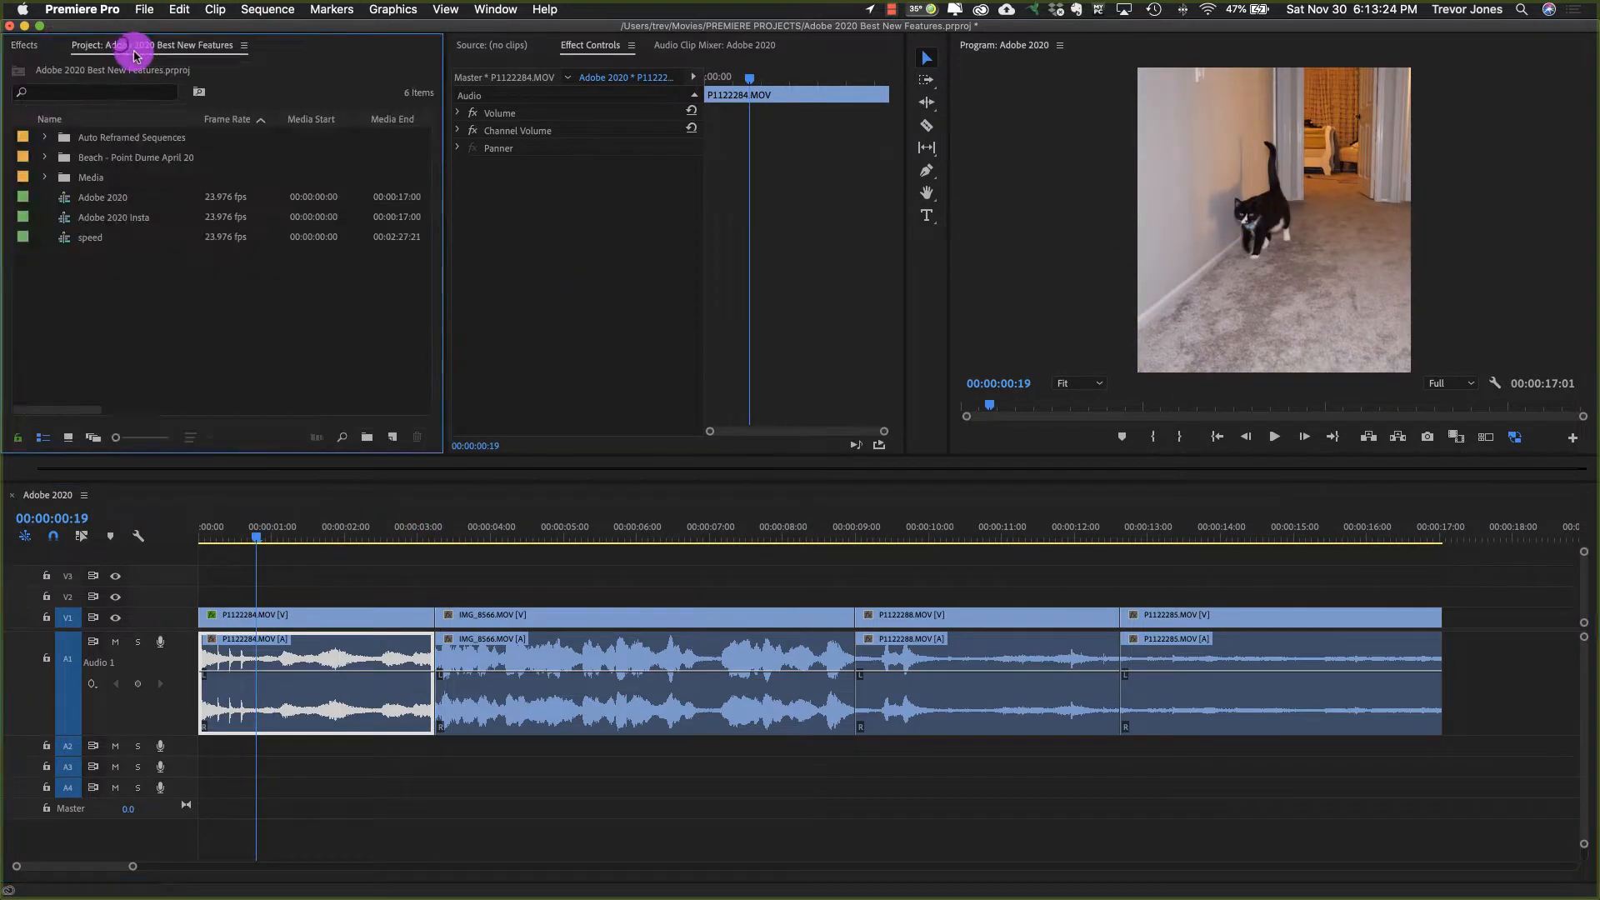
pyautogui.click(64, 196)
pyautogui.click(253, 528)
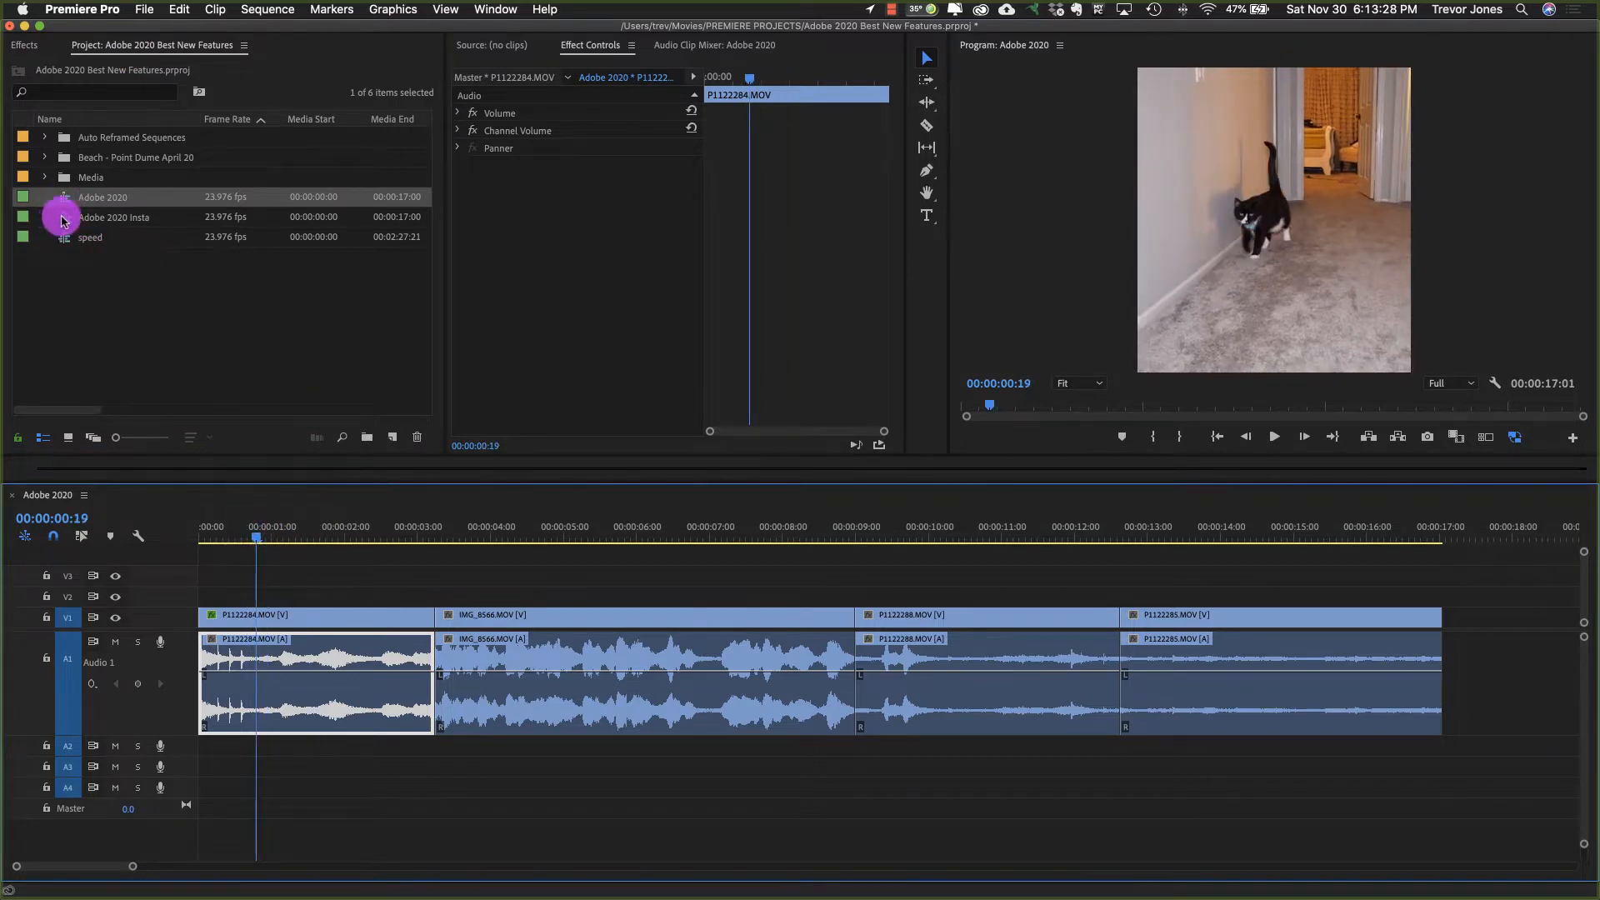
pyautogui.doubleClick(64, 219)
pyautogui.click(733, 532)
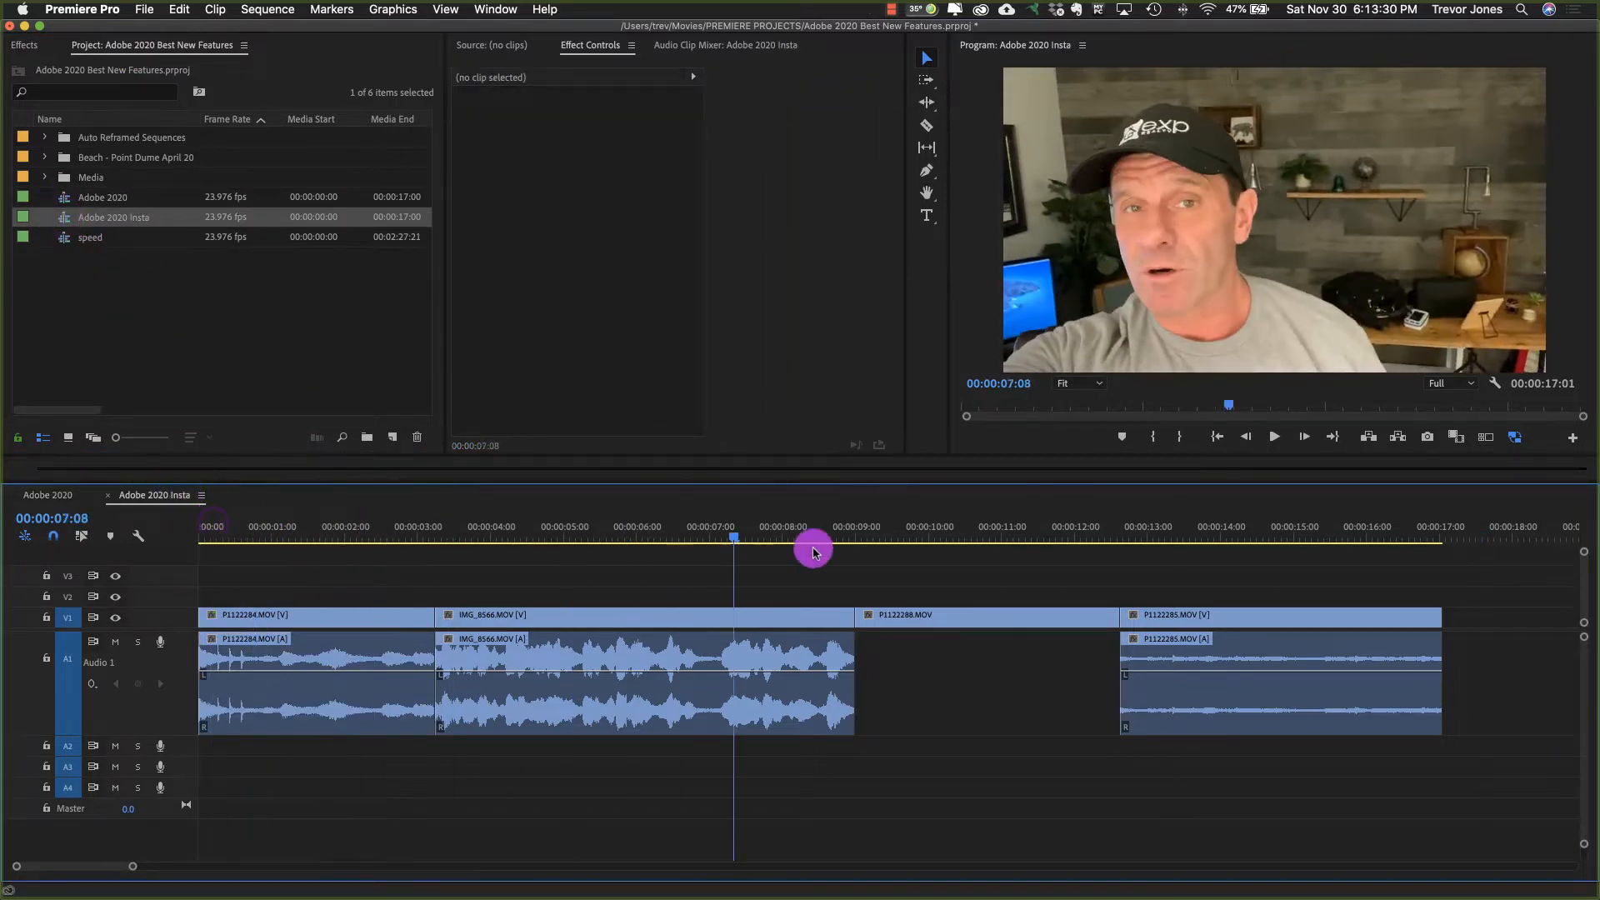
pyautogui.moveTo(814, 552); pyautogui.dragTo(151, 578)
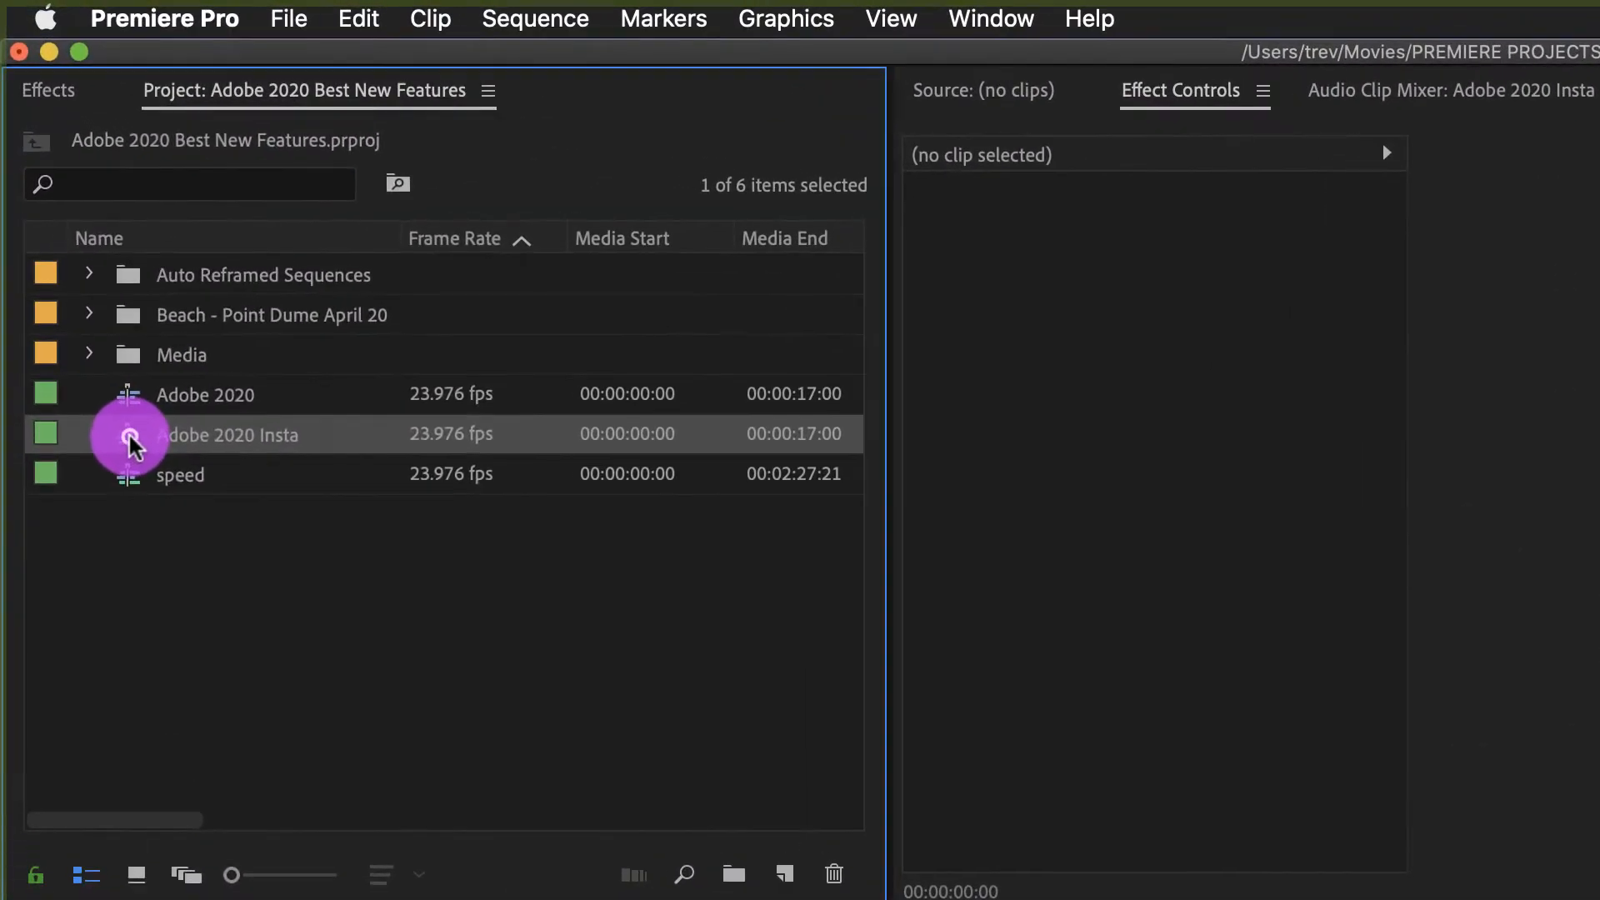
# Step: Create an auto-reframed duplicate of the Adobe 2020 Insta sequence with a Vertical 4:5 aspect ratio, Default motion preset and no clip nesting
pyautogui.rightClick(65, 219)
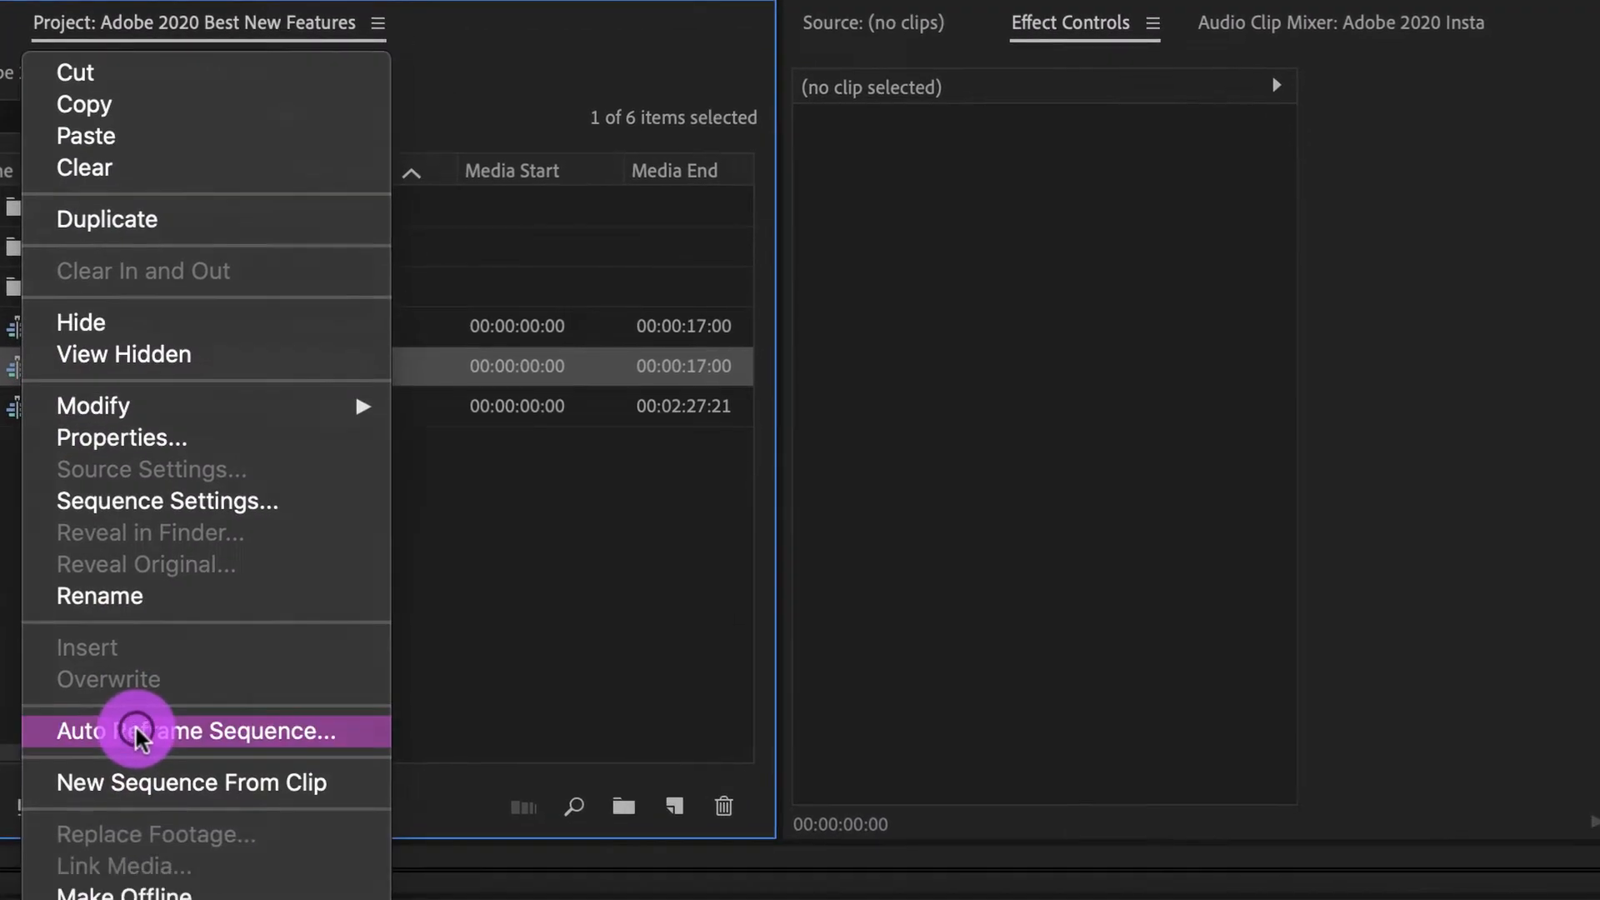
pyautogui.click(242, 800)
pyautogui.click(902, 401)
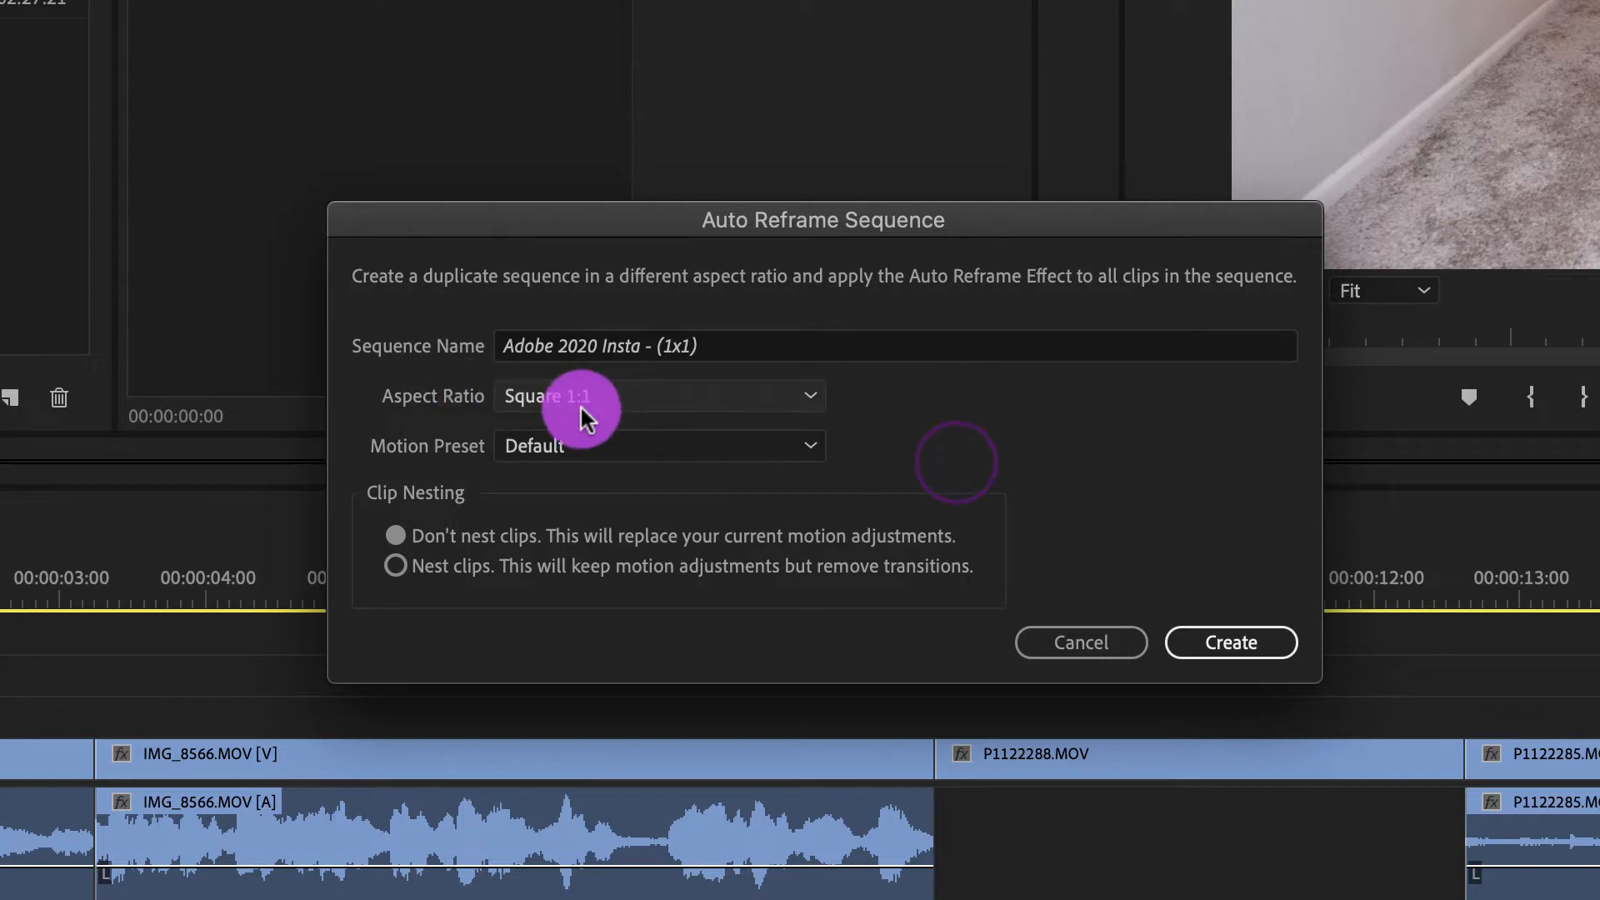
pyautogui.click(611, 399)
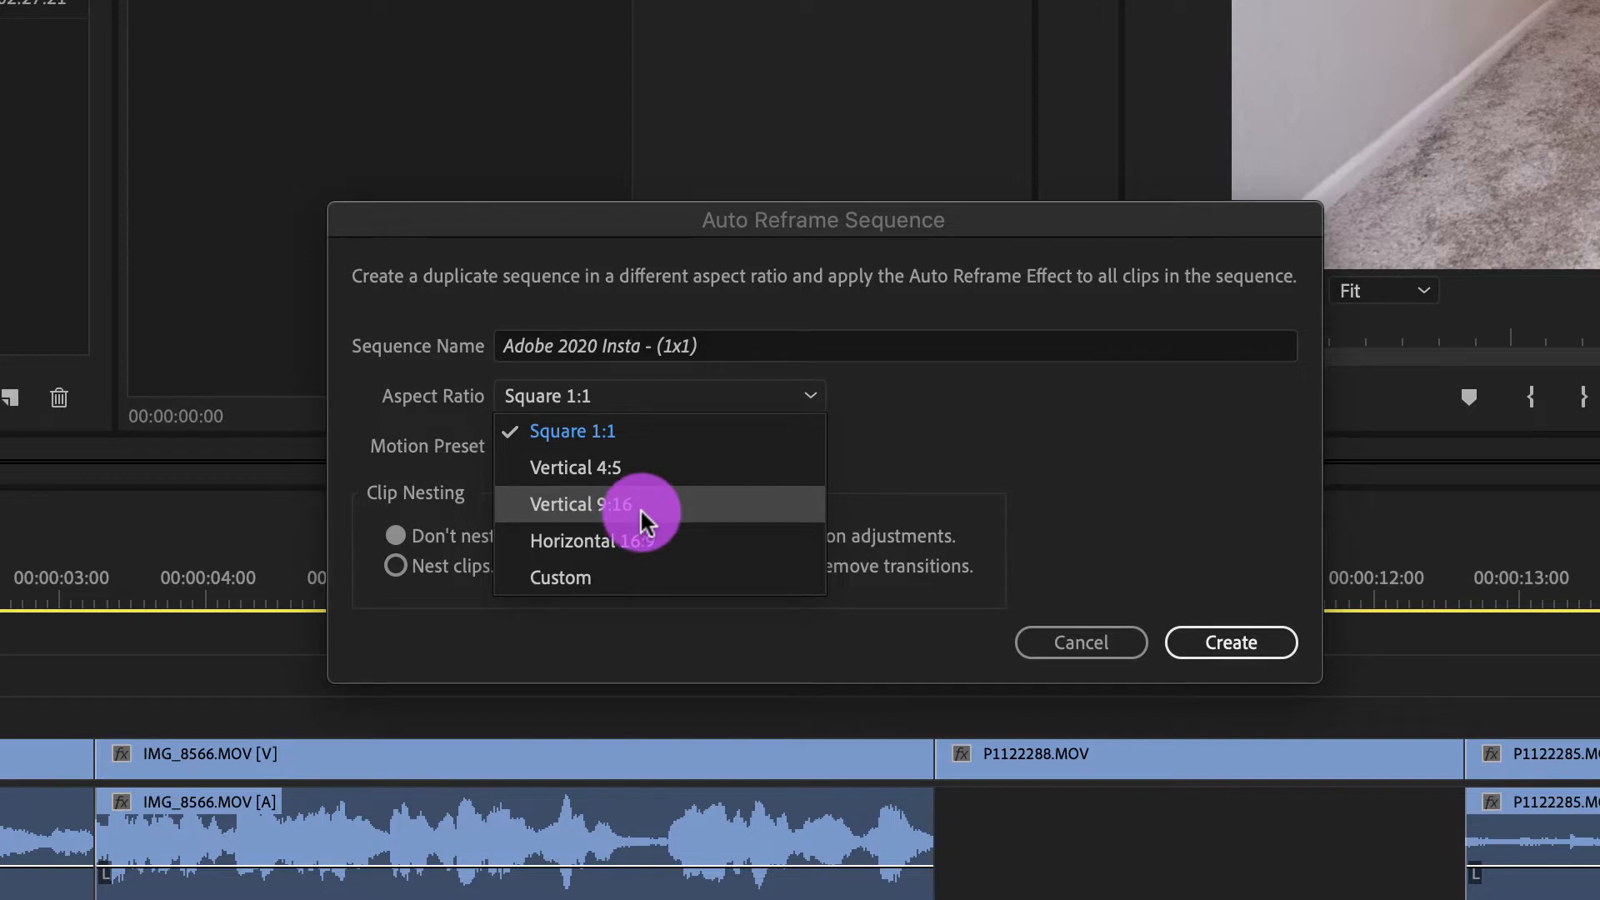
pyautogui.click(620, 474)
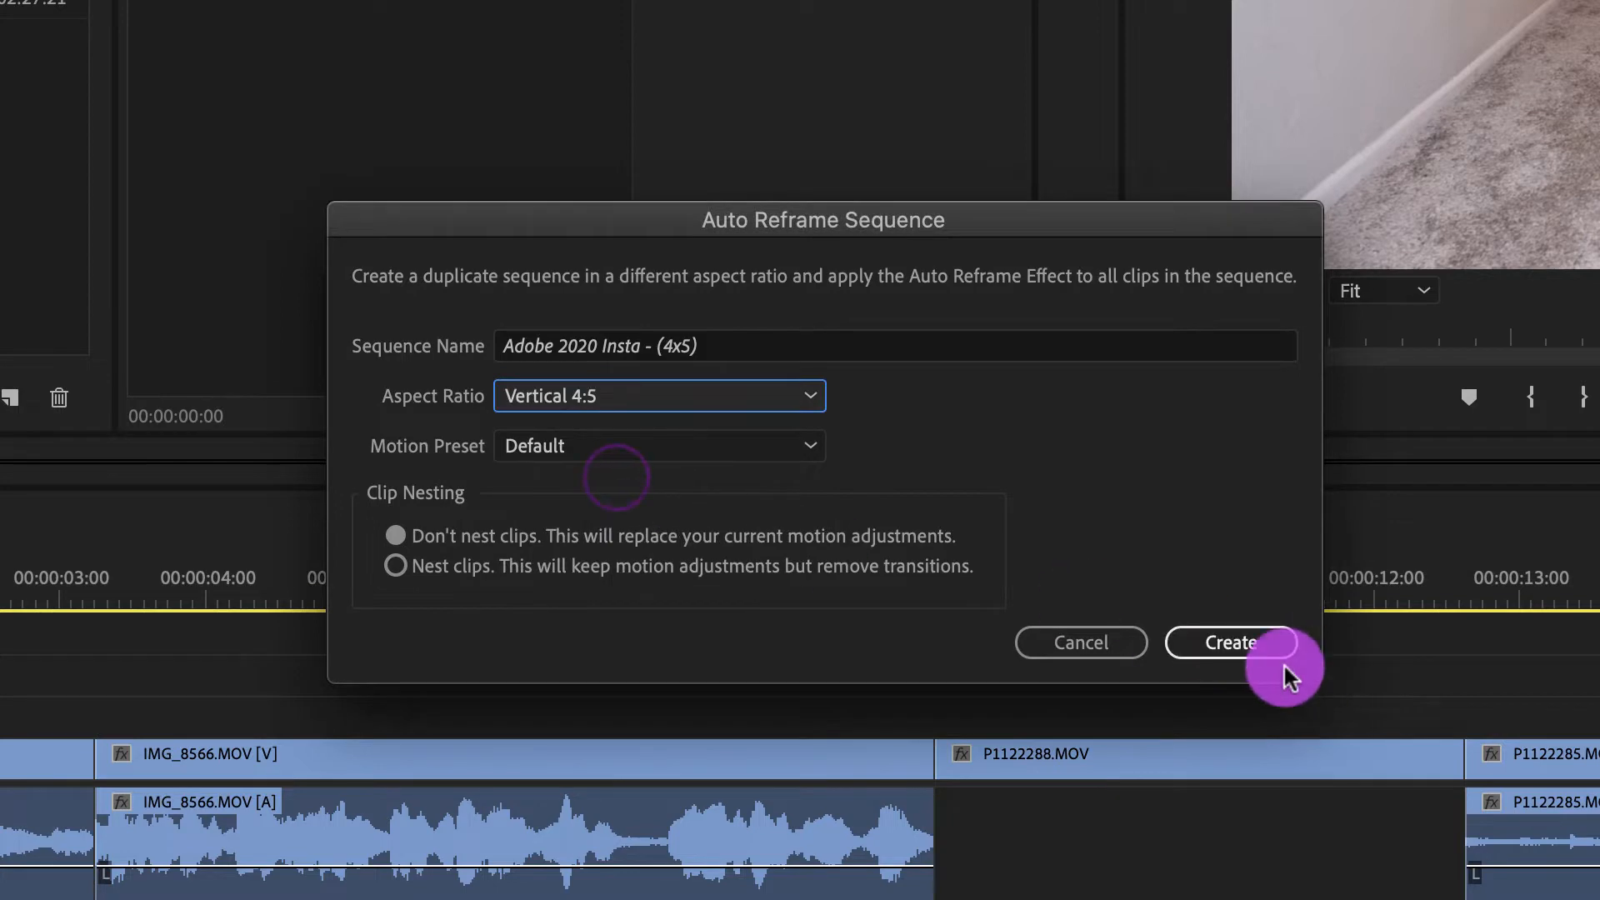
pyautogui.click(1214, 638)
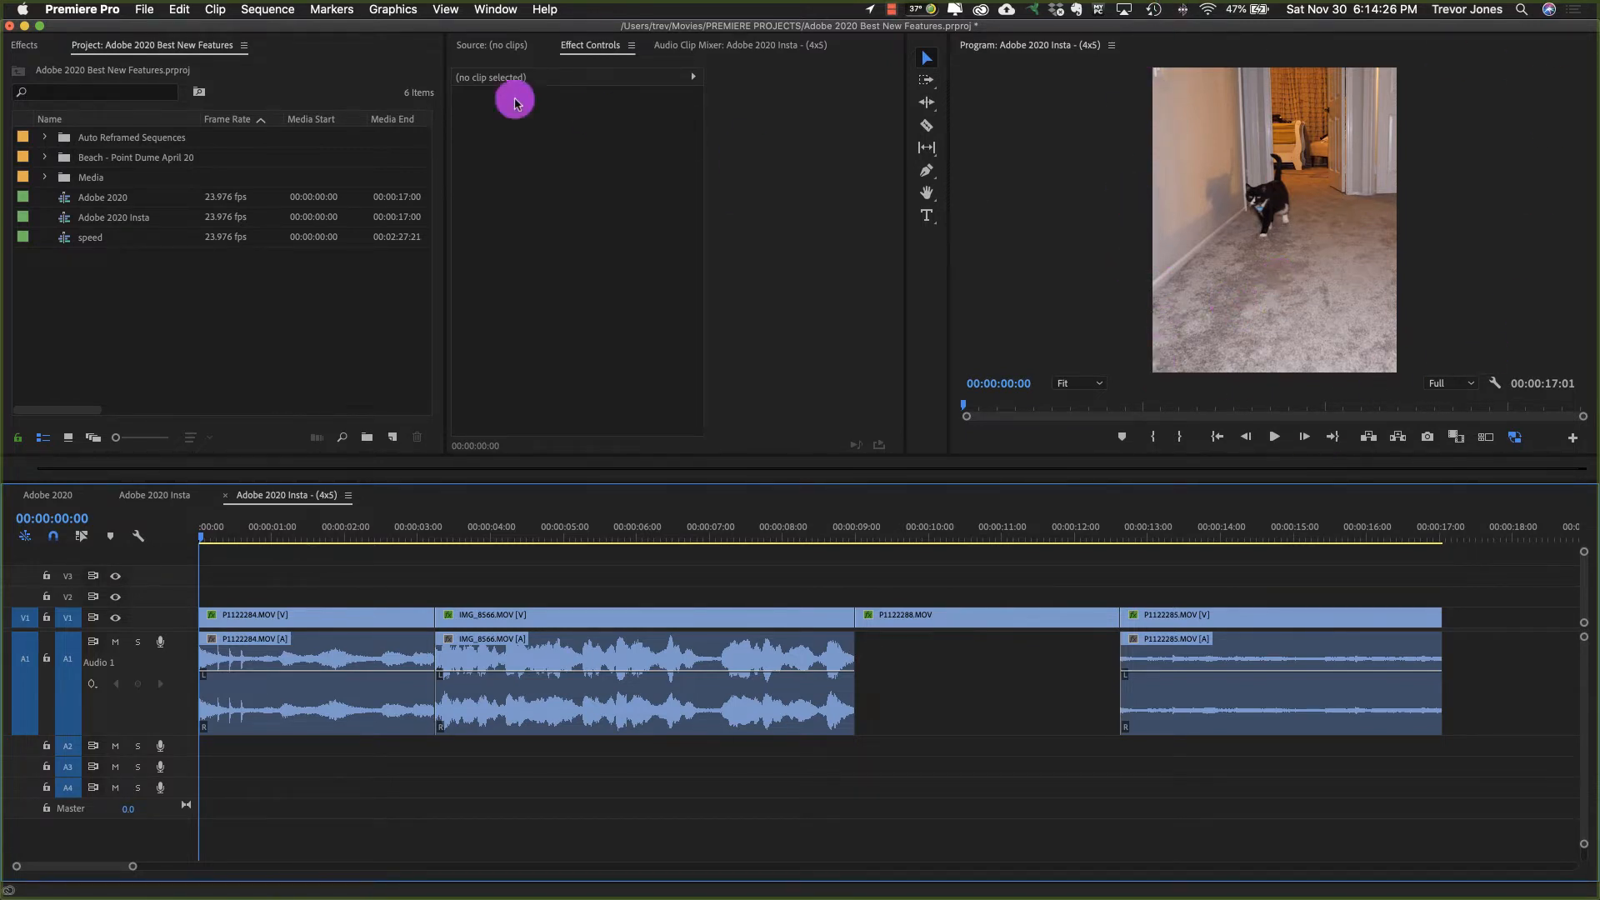
pyautogui.click(267, 10)
pyautogui.click(268, 9)
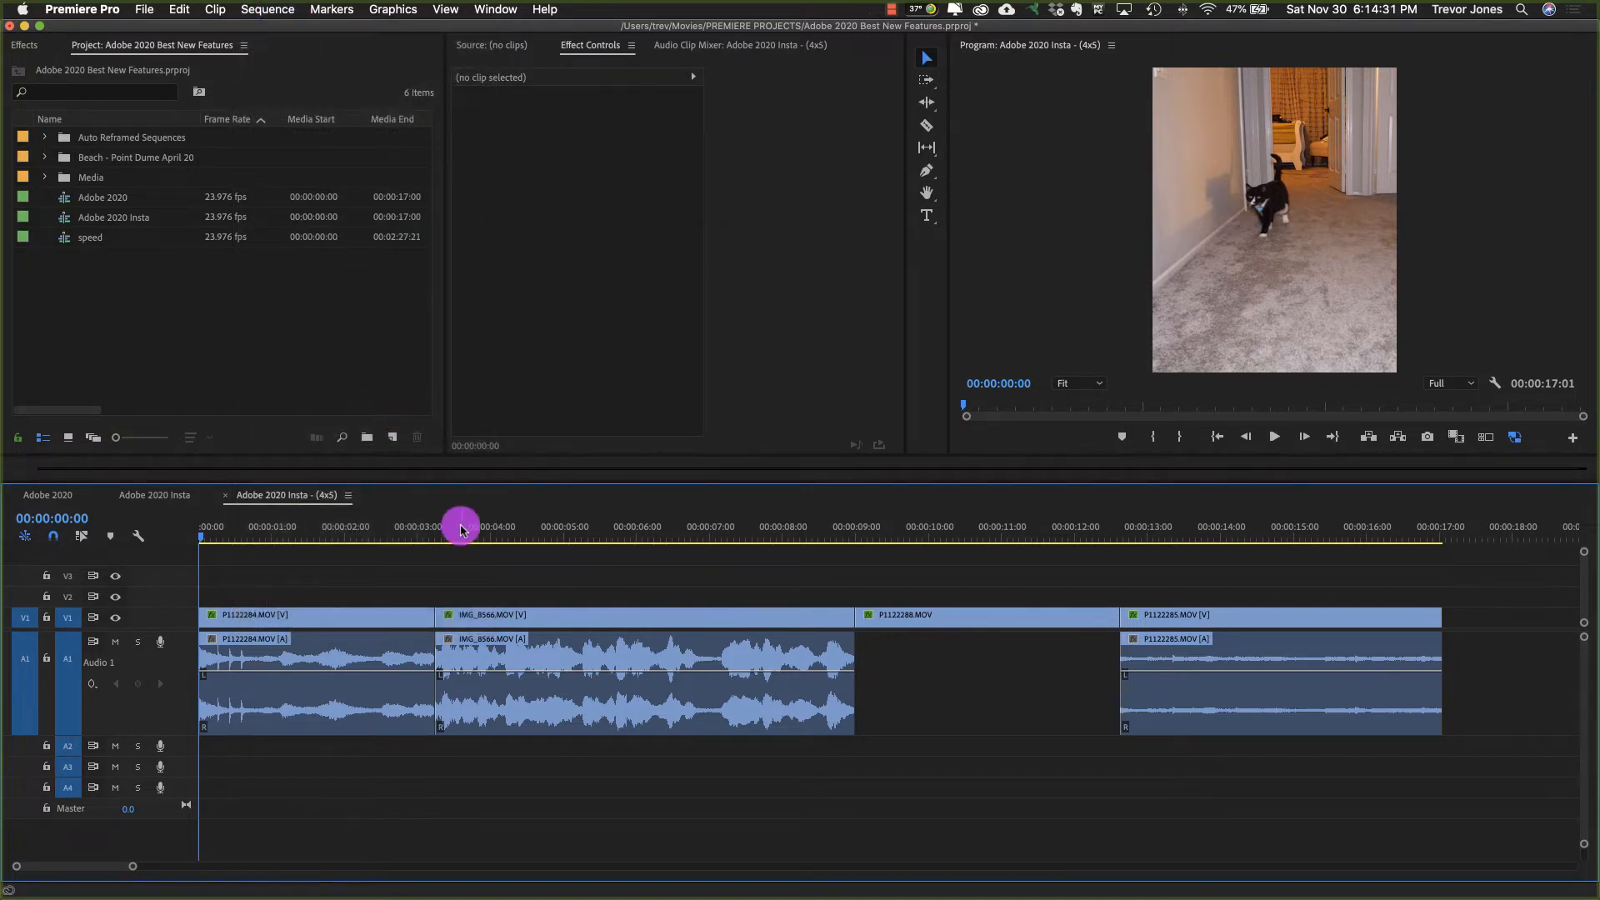
# Step: Scrub through the Adobe 2020 Insta - (4x5) sequence to review its reframed clips and return the playhead to the start
pyautogui.moveTo(217, 532); pyautogui.dragTo(1160, 596)
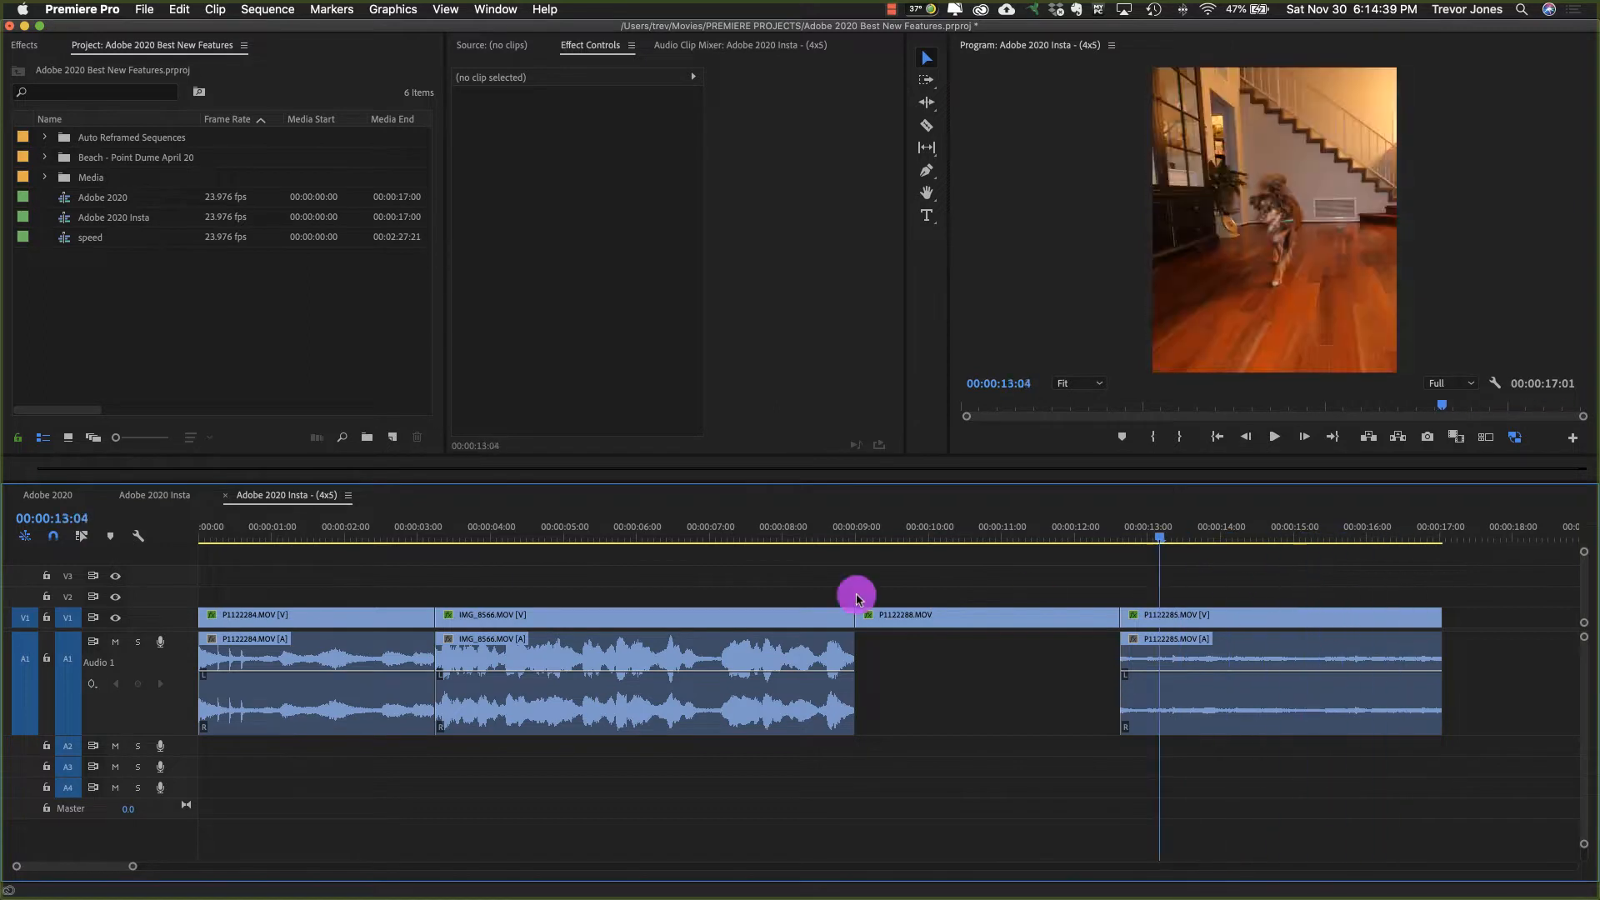
pyautogui.press('Home')
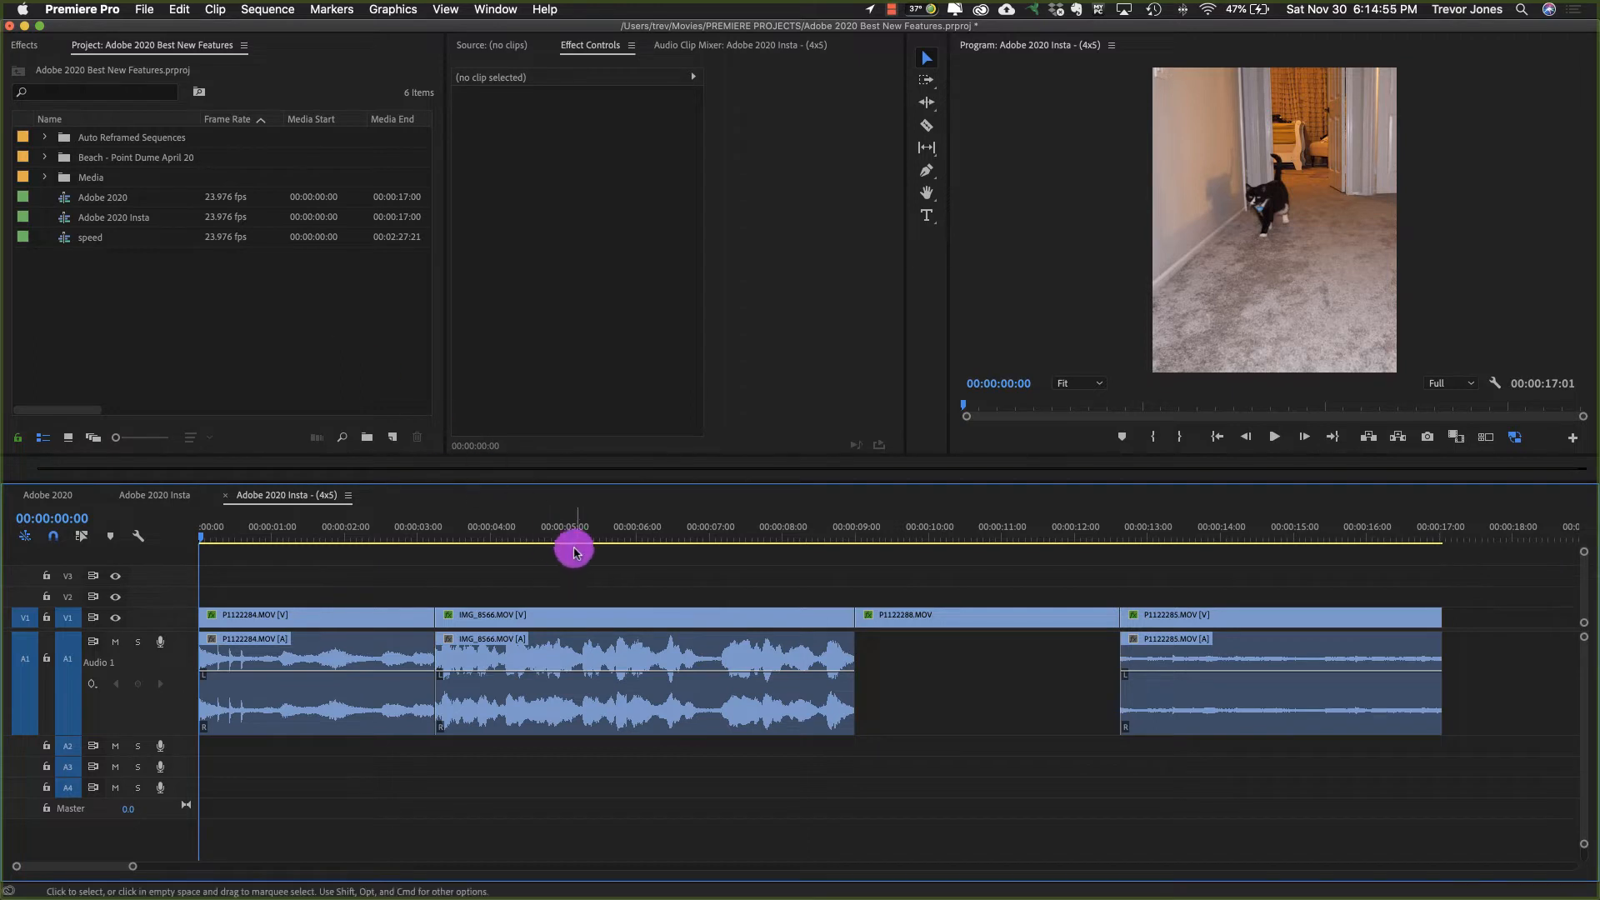
# Step: Move the playhead to 00:00:05:18, raise the IMG_8566.MOV audio volume to about 5.6 dB, and lower it to about -4.5 dB
pyautogui.click(617, 536)
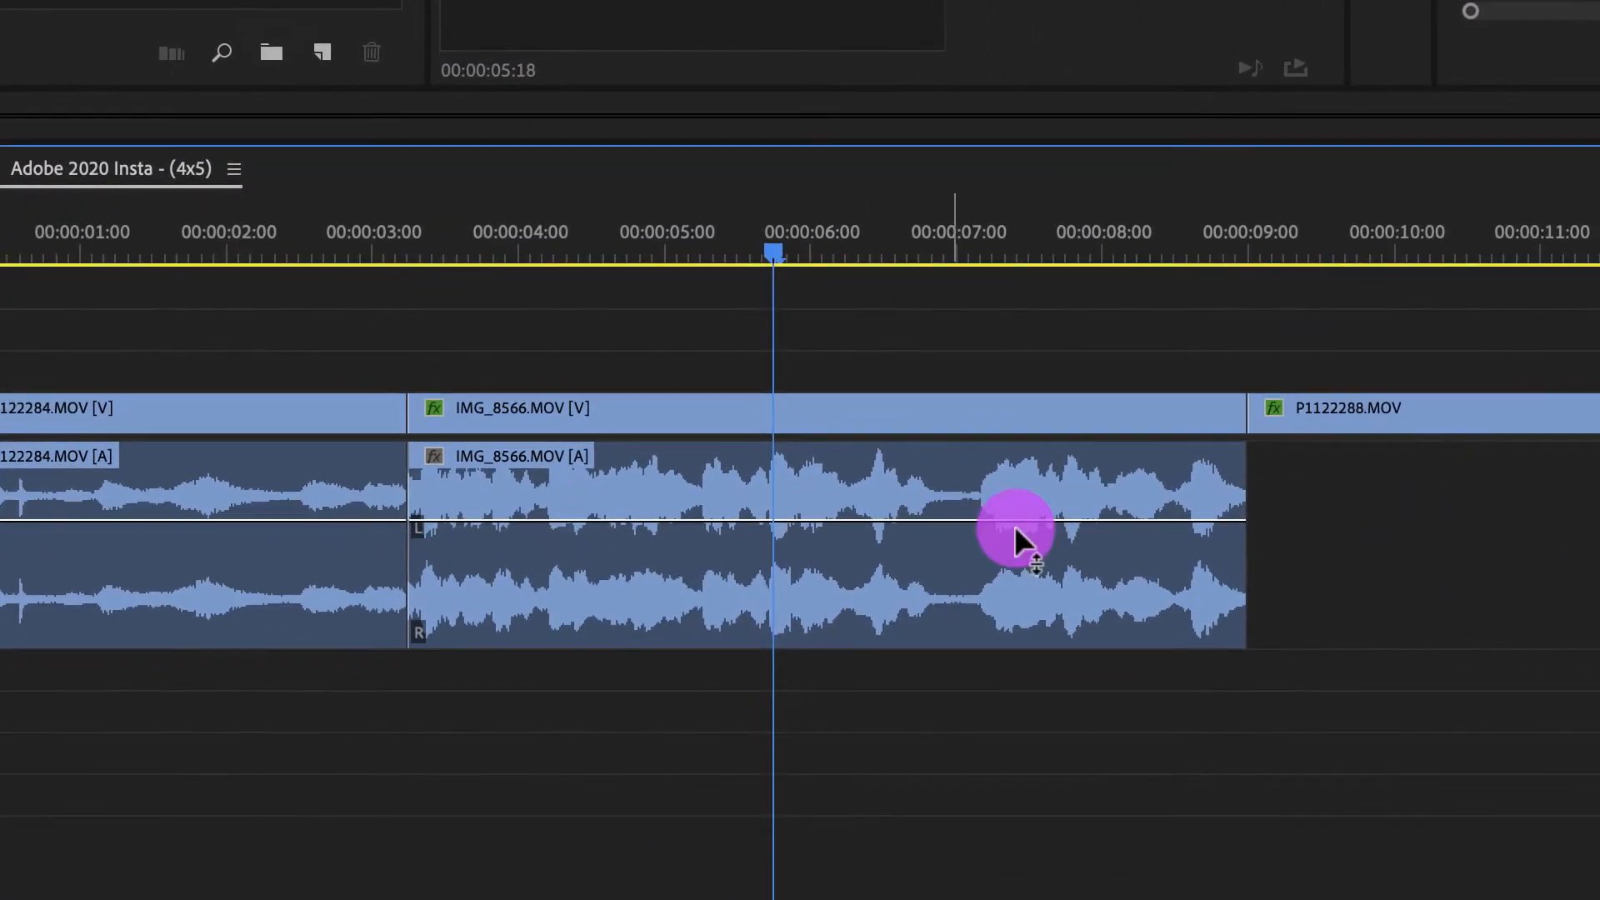
pyautogui.moveTo(892, 570); pyautogui.dragTo(893, 568)
pyautogui.moveTo(992, 514); pyautogui.dragTo(990, 492)
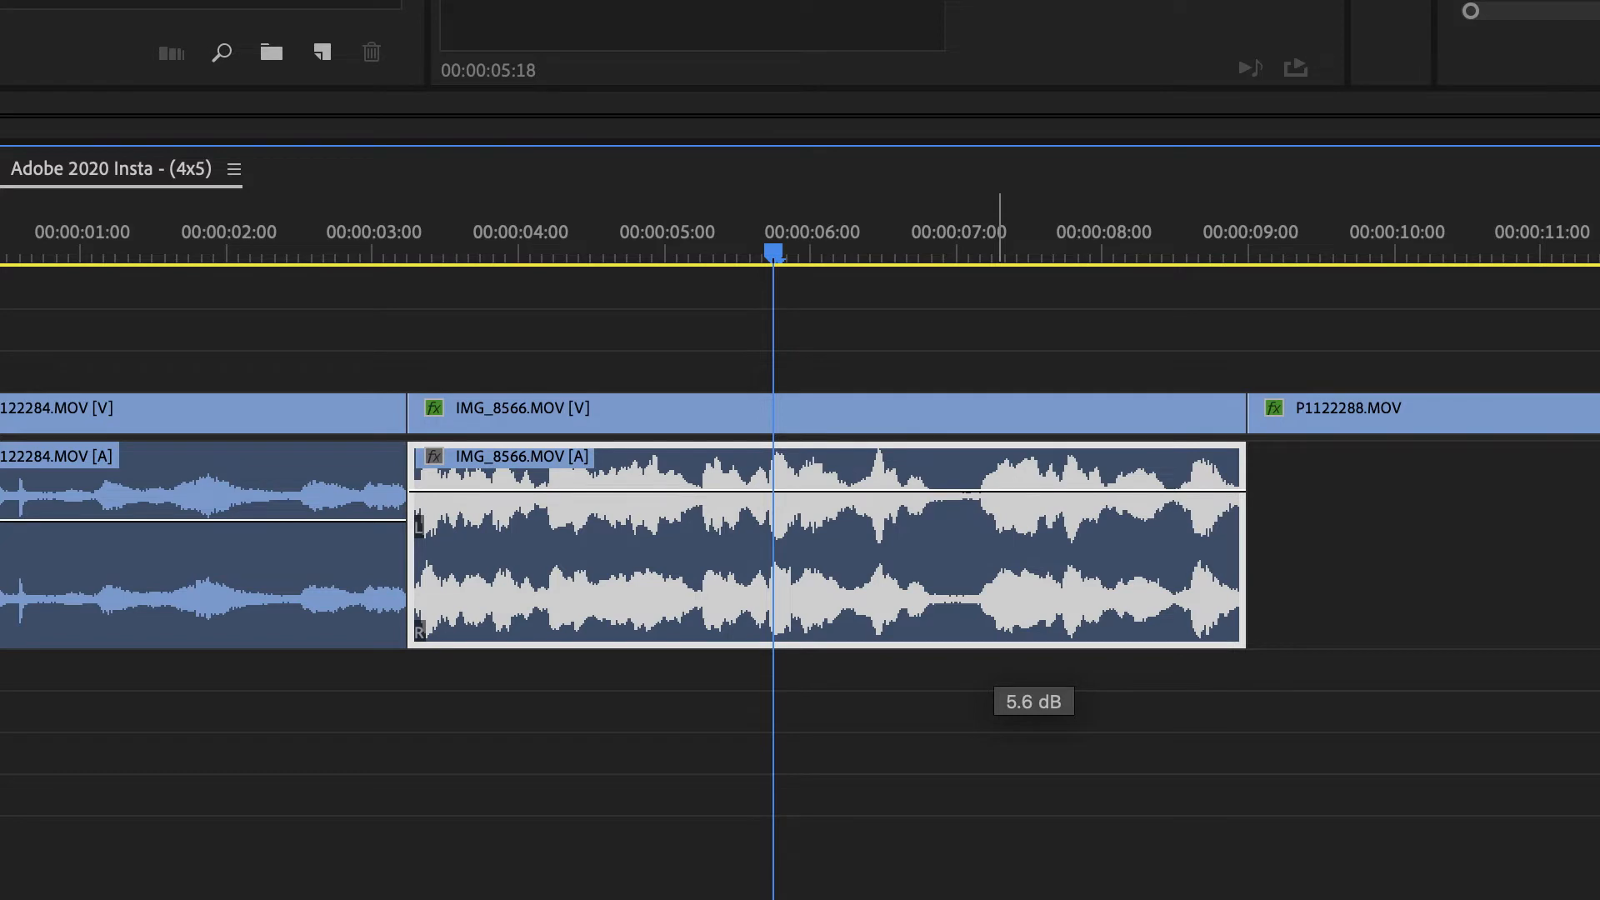
pyautogui.moveTo(966, 493); pyautogui.dragTo(994, 543)
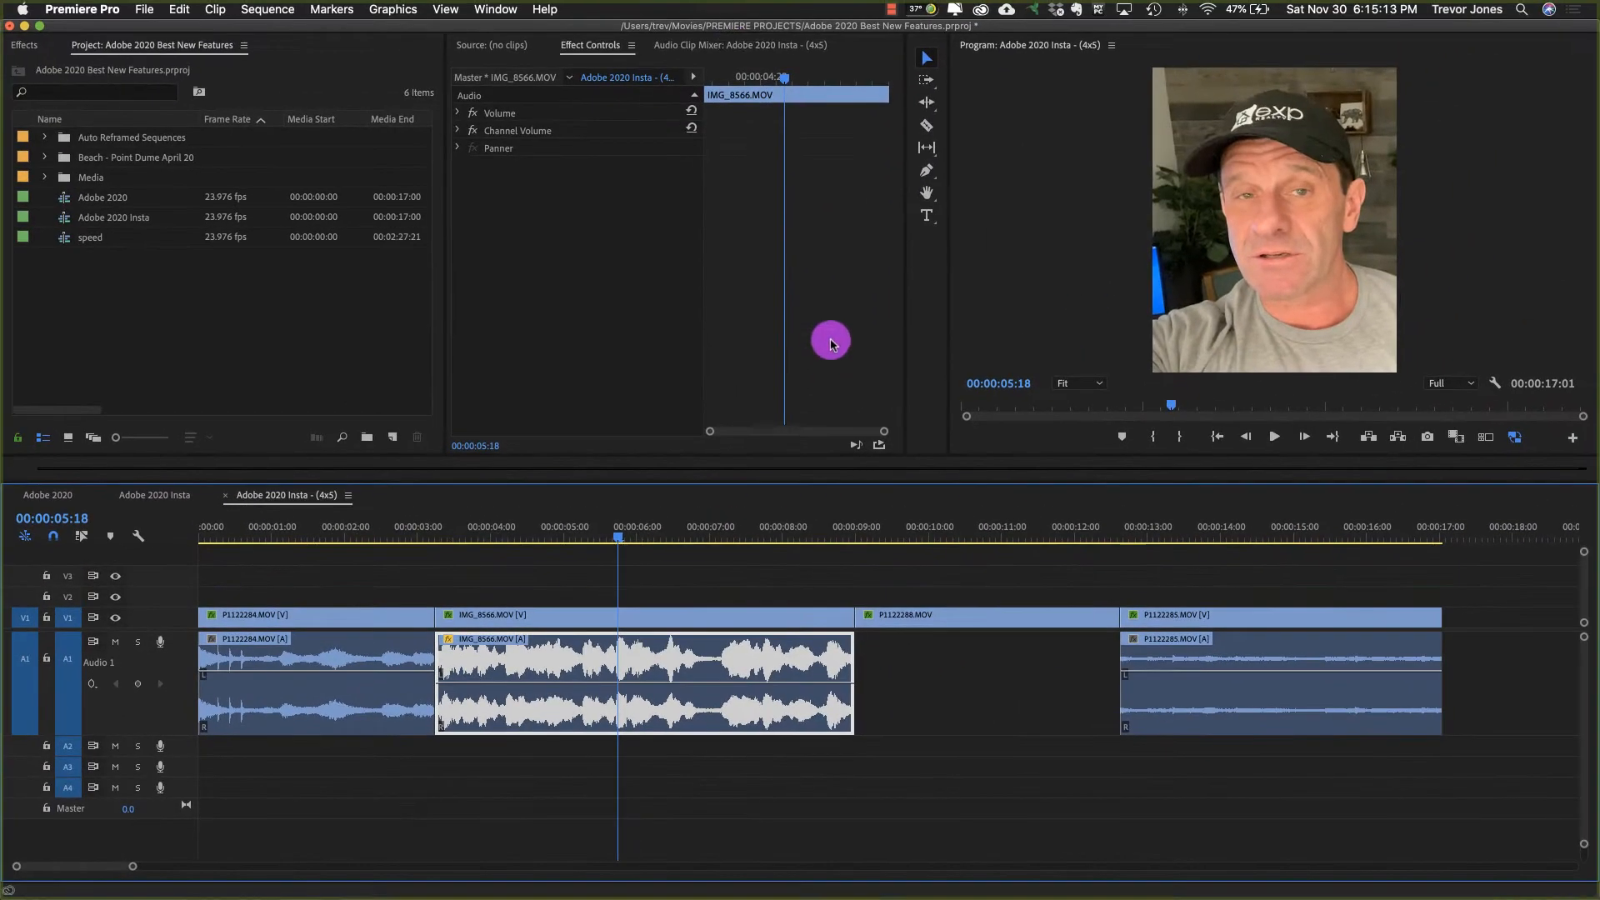
# Step: With the Audio Clip Mixer shown, swing the IMG_8566.MOV audio level up to 15 dB and down, ending at -0.4 dB
pyautogui.click(723, 46)
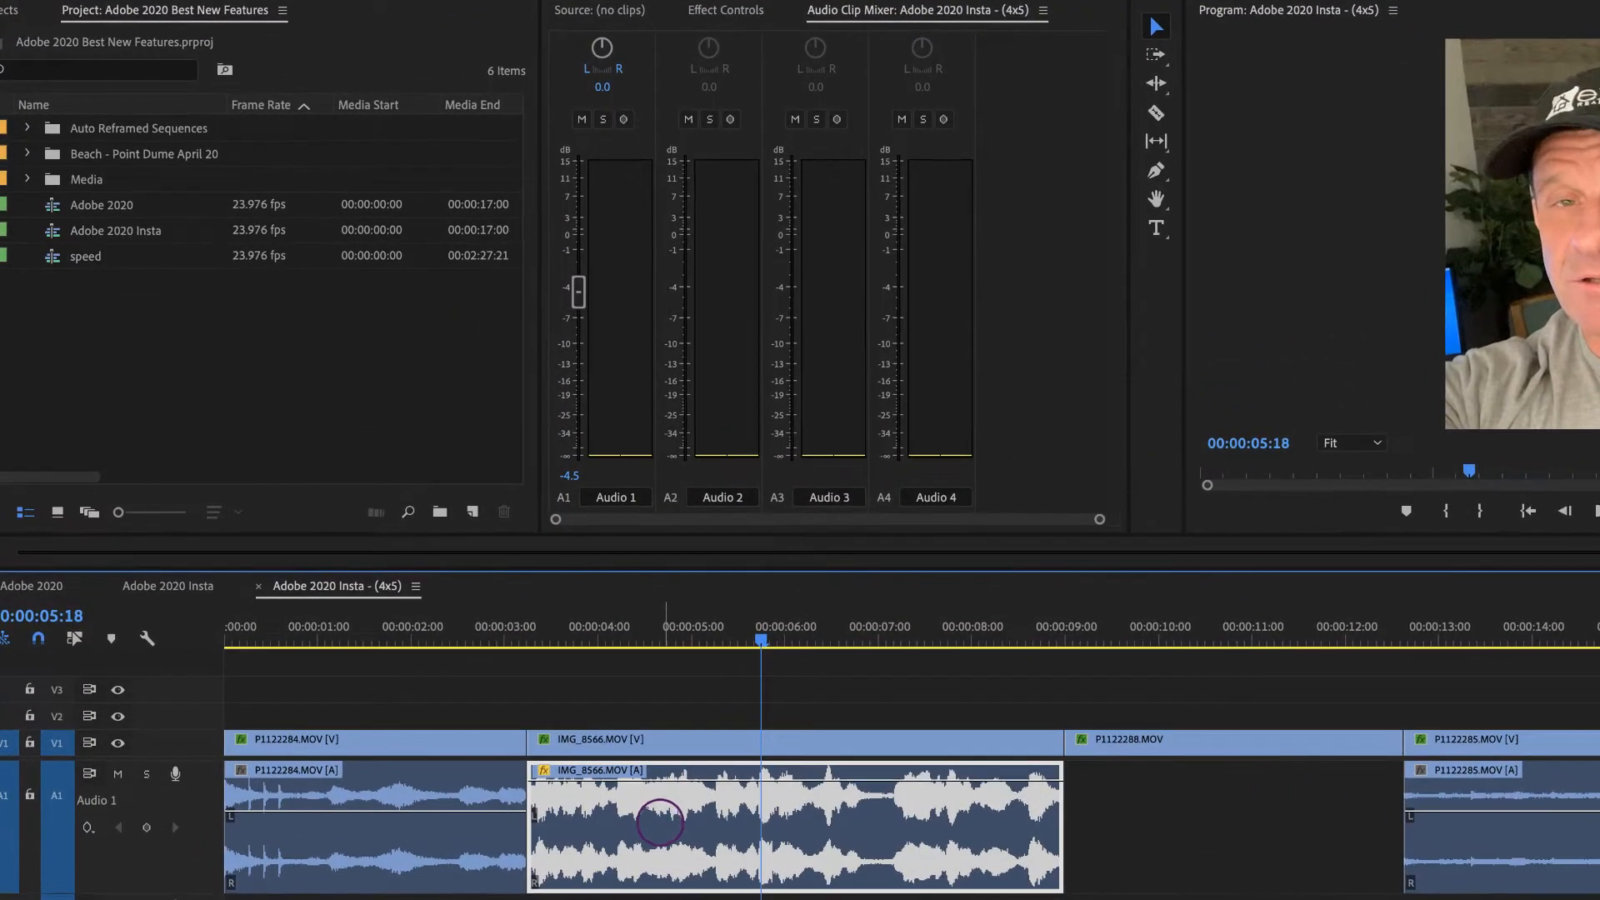
pyautogui.moveTo(552, 696); pyautogui.dragTo(553, 619)
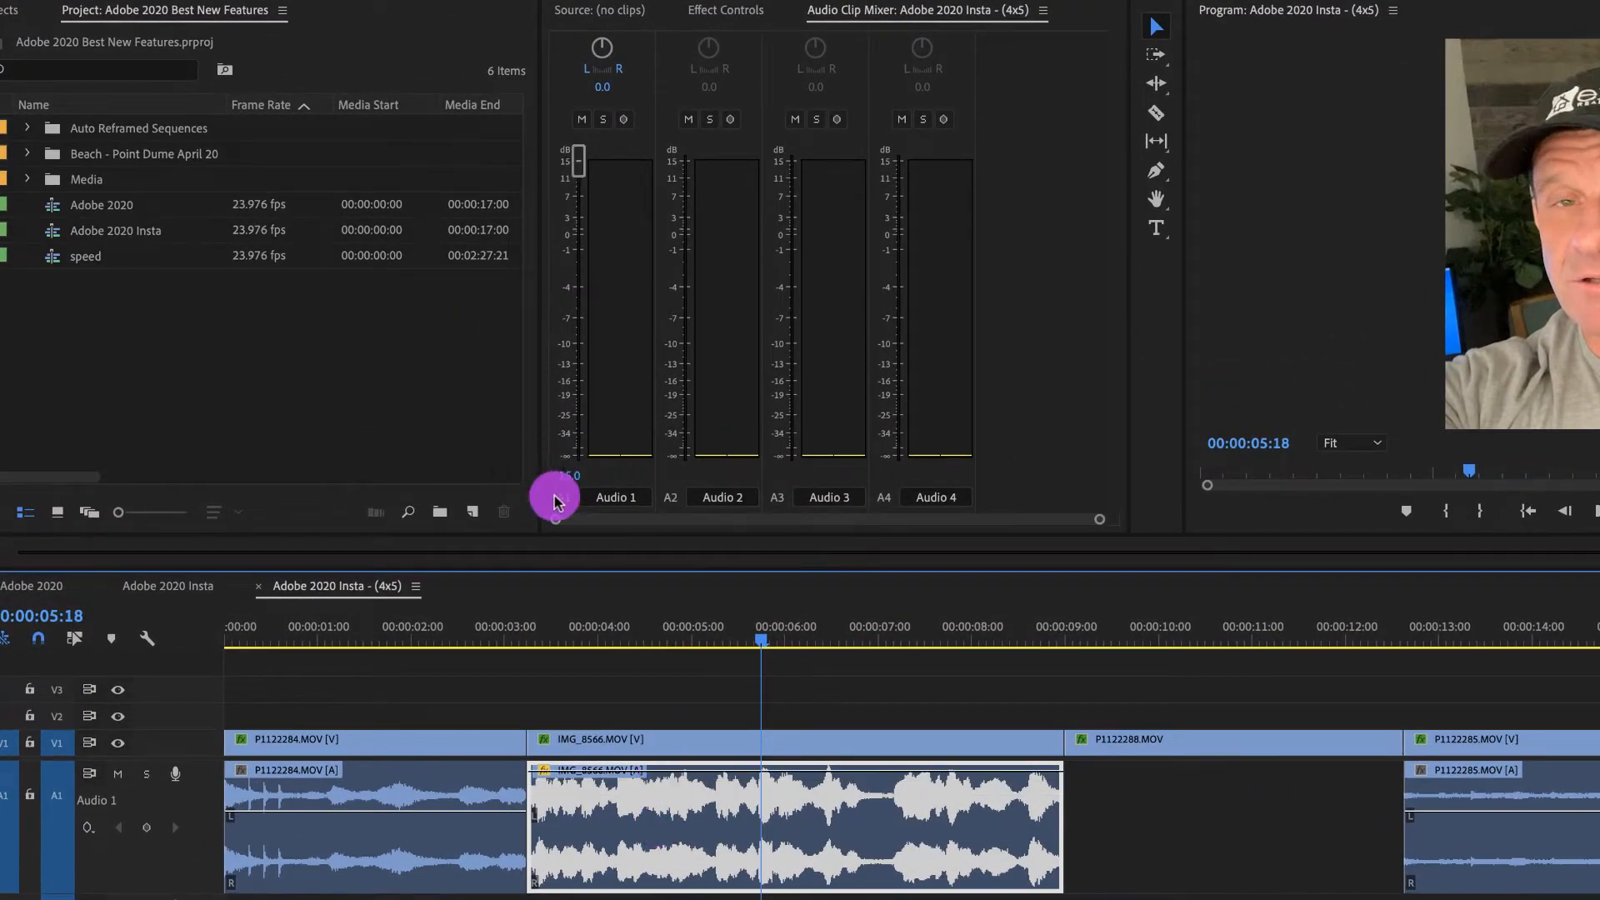
pyautogui.moveTo(668, 771); pyautogui.dragTo(668, 885)
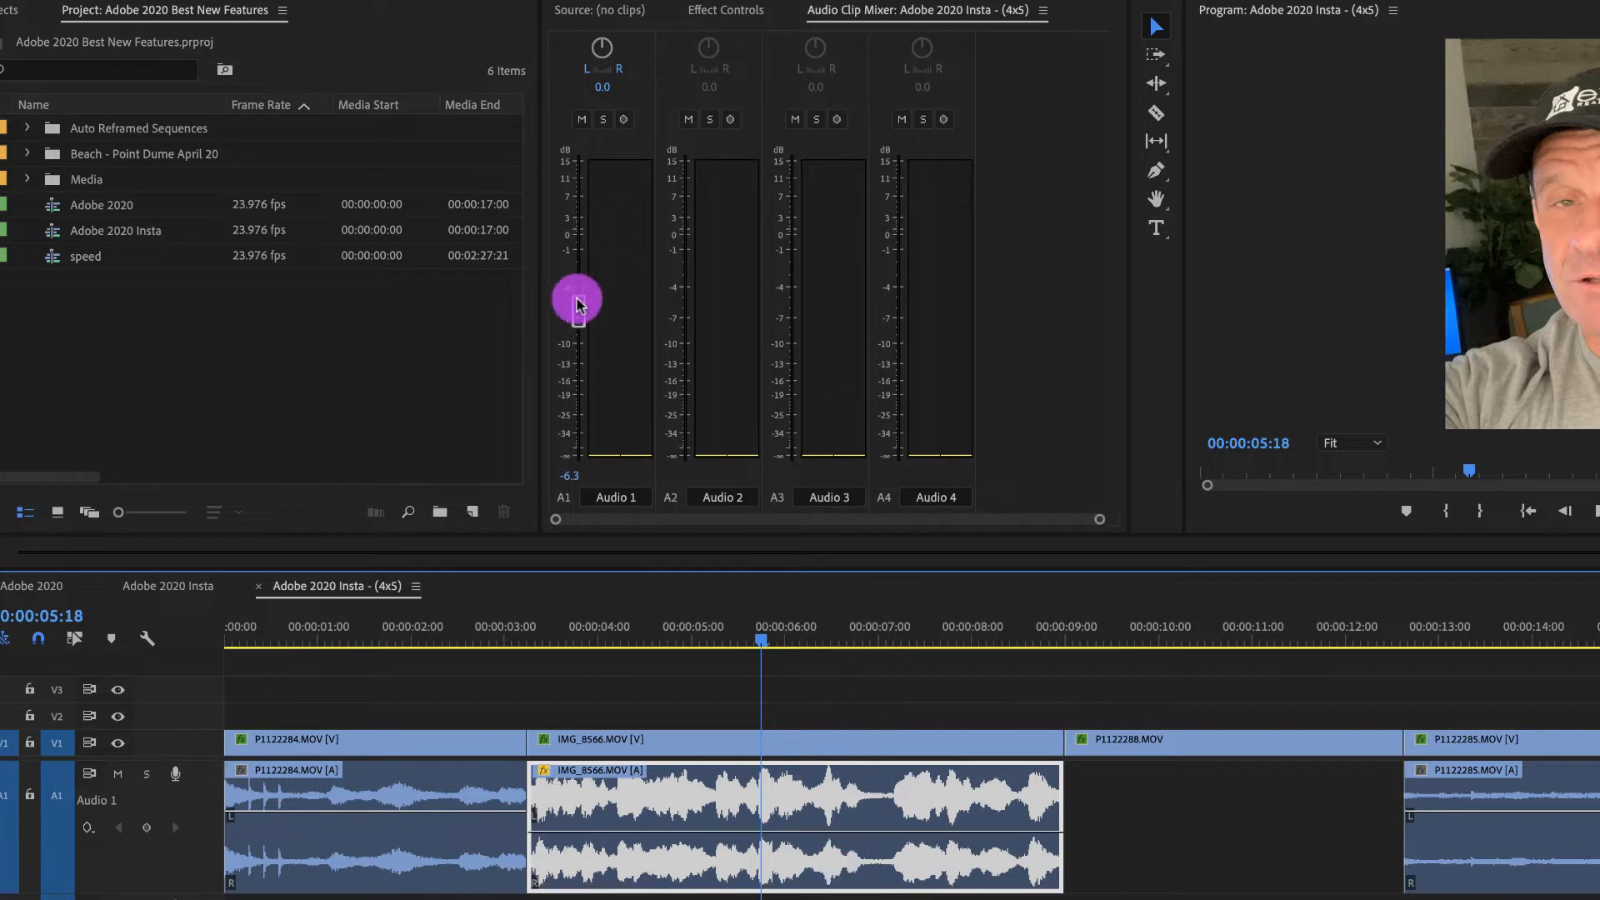
pyautogui.moveTo(578, 308); pyautogui.dragTo(600, 166)
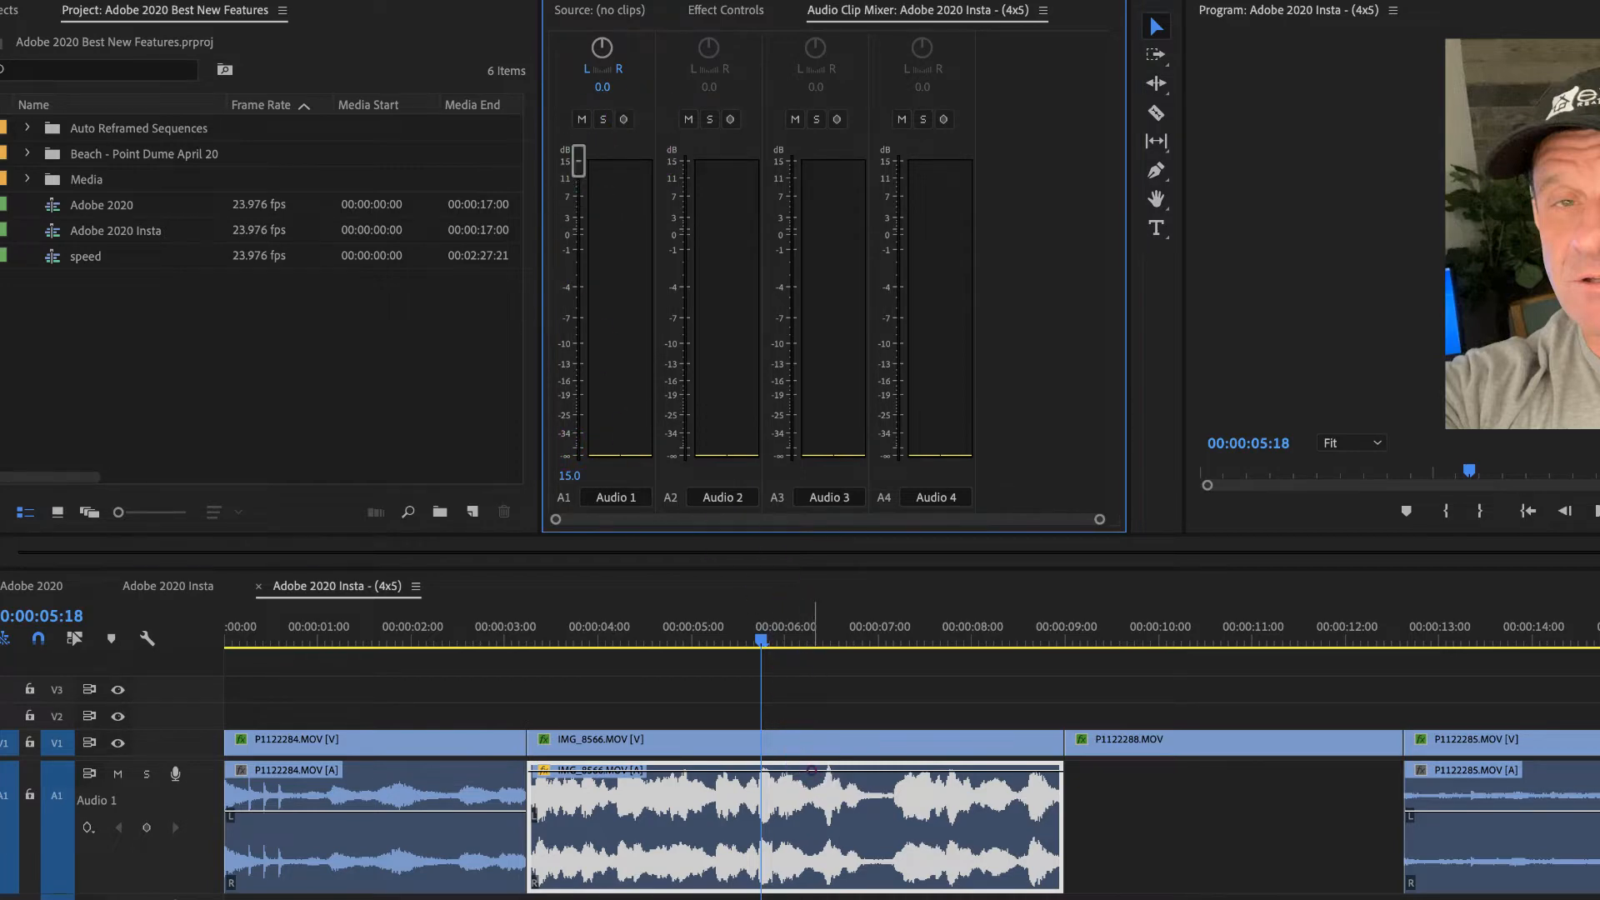
pyautogui.moveTo(811, 767); pyautogui.dragTo(816, 829)
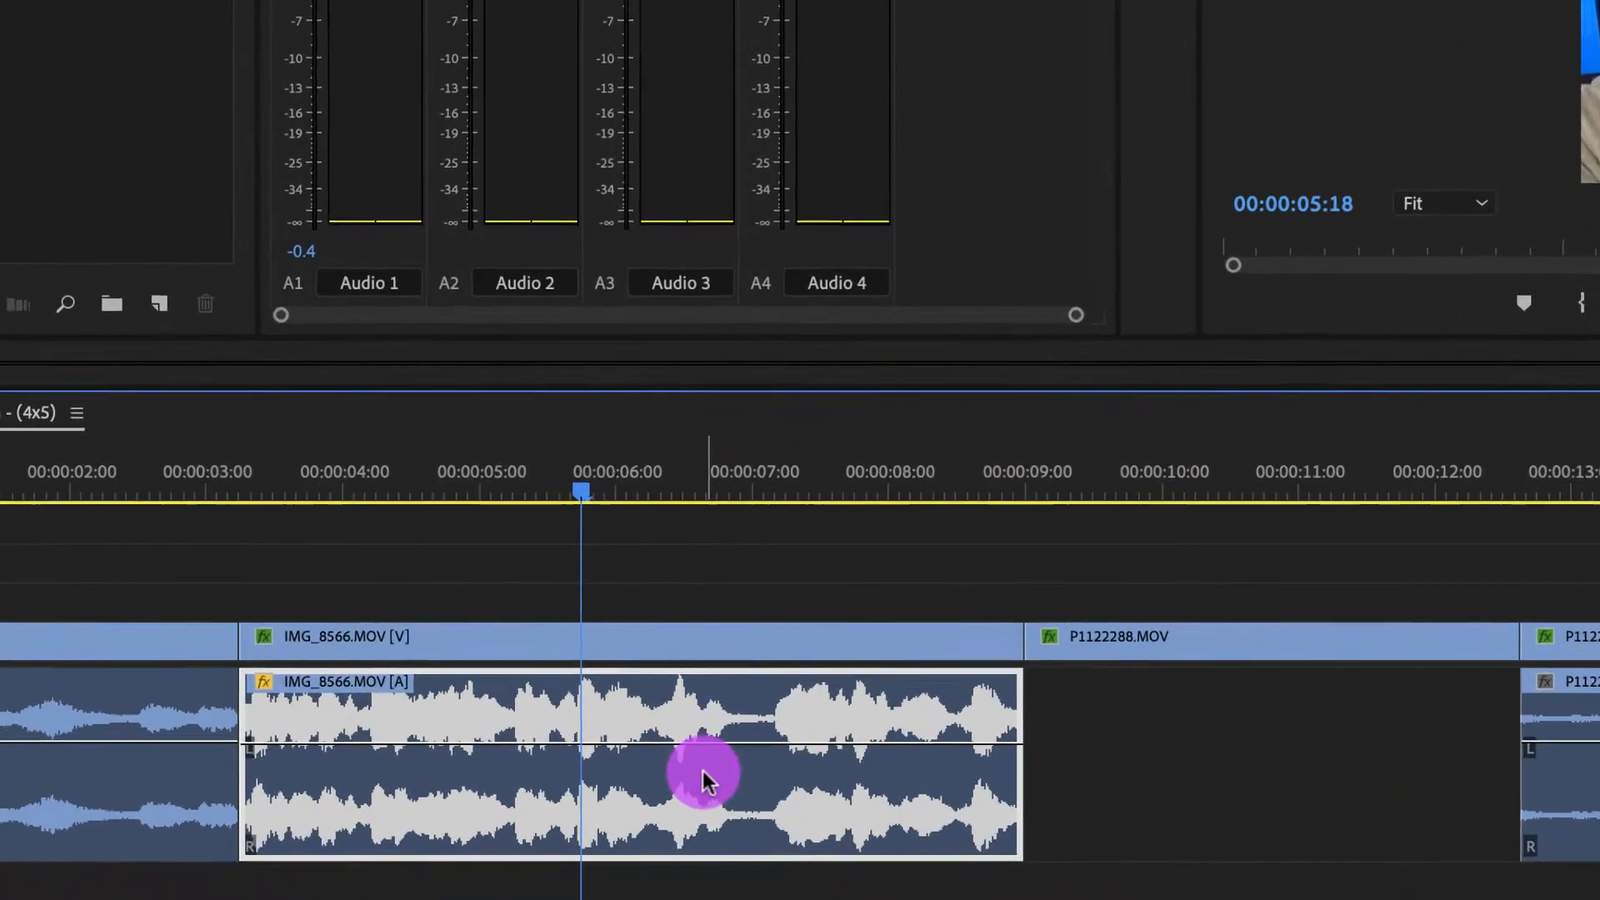
# Step: Adjust the audio gain of the IMG_8566.MOV clip by -10 dB
pyautogui.press('g')
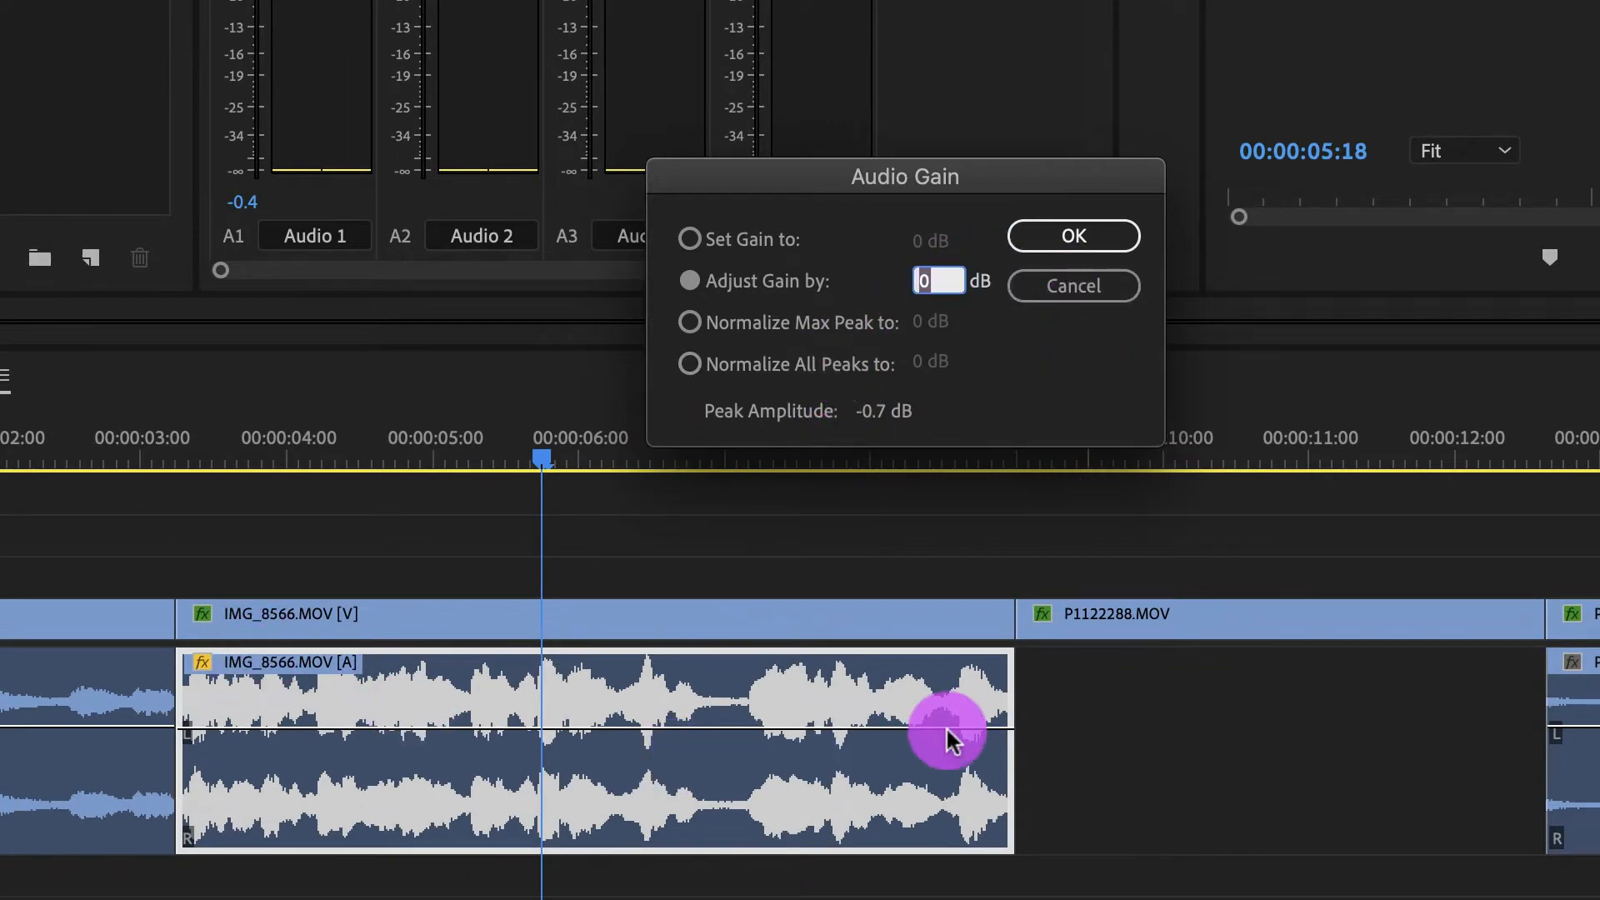
pyautogui.write('-10')
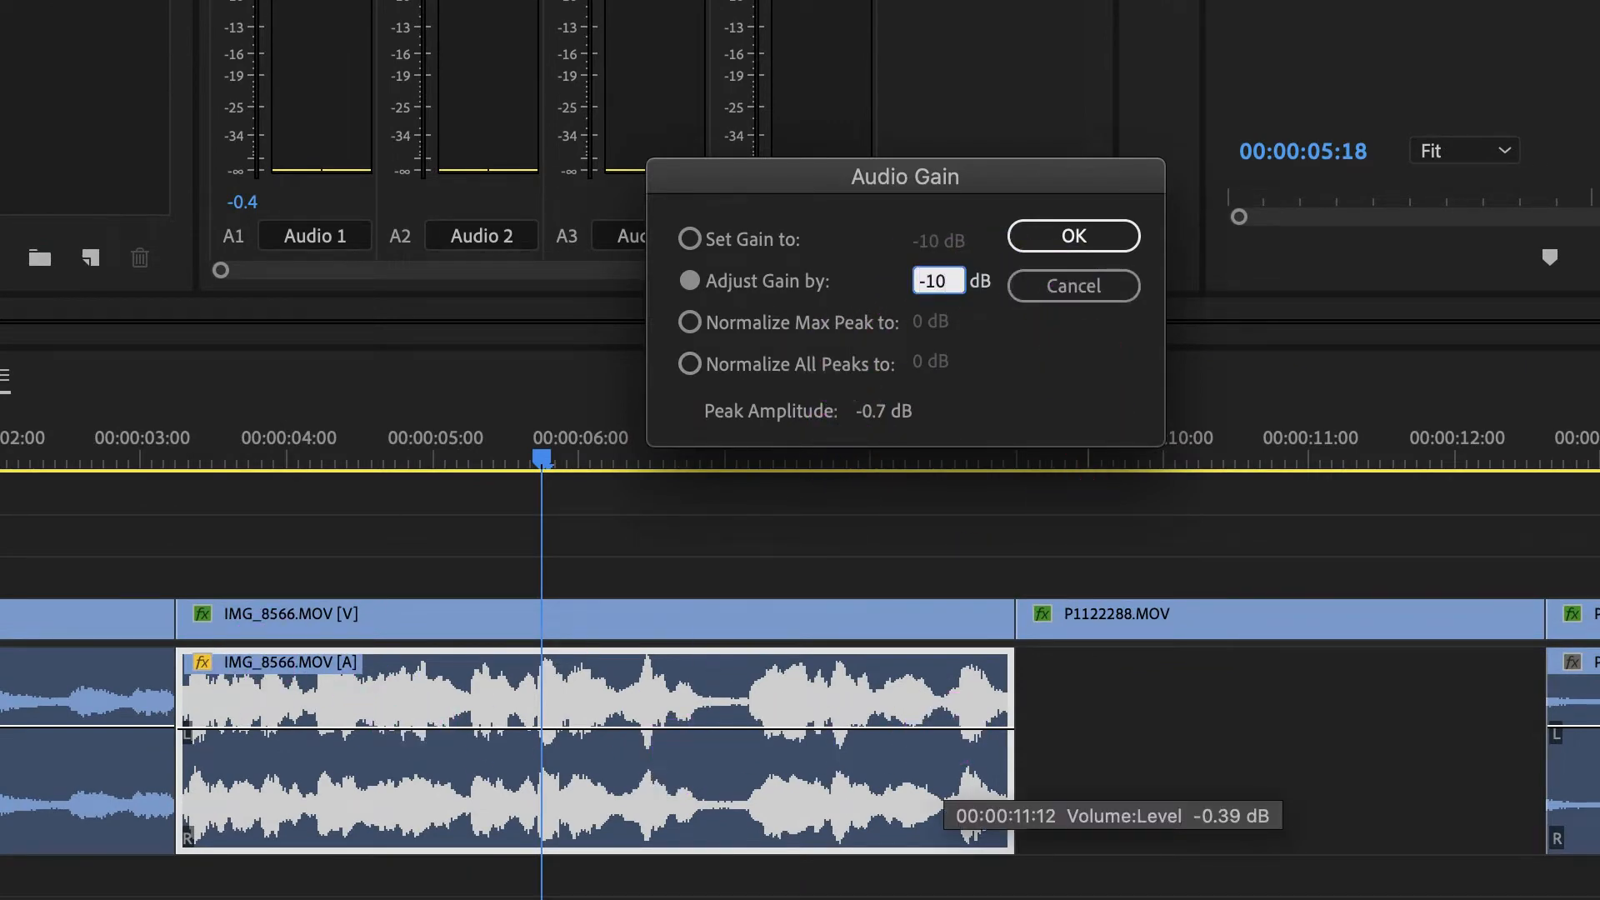
pyautogui.press('Return')
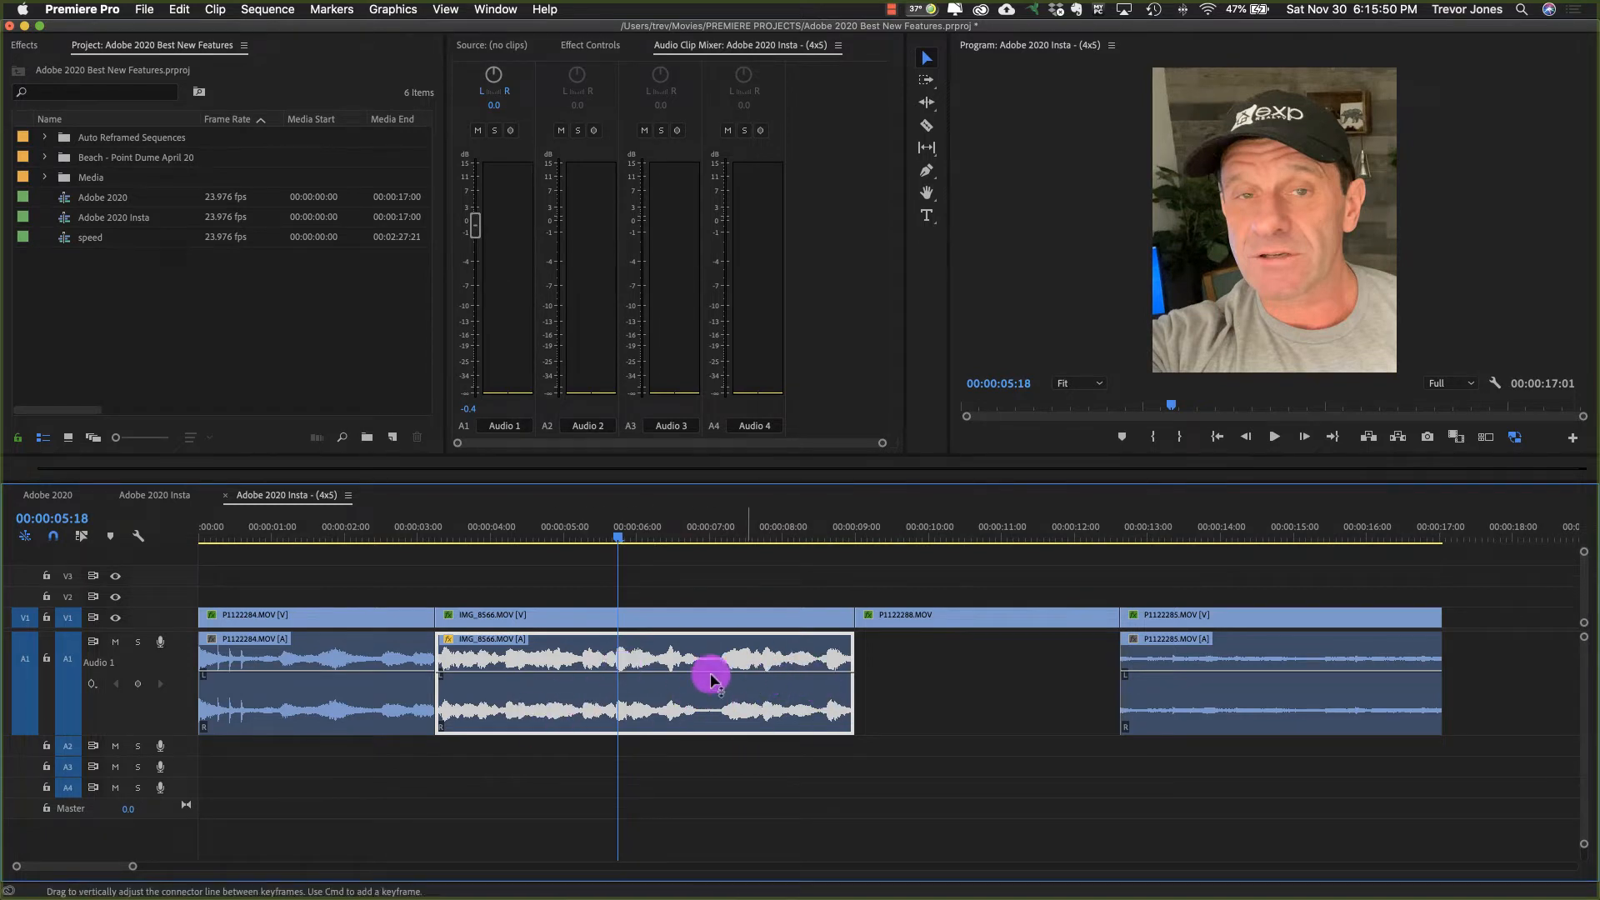
# Step: Lower the IMG_8566.MOV audio volume to -7.1 dB and add Pen tool keyframes that form a volume peak near 00:00:05:12
pyautogui.moveTo(711, 679); pyautogui.dragTo(667, 688)
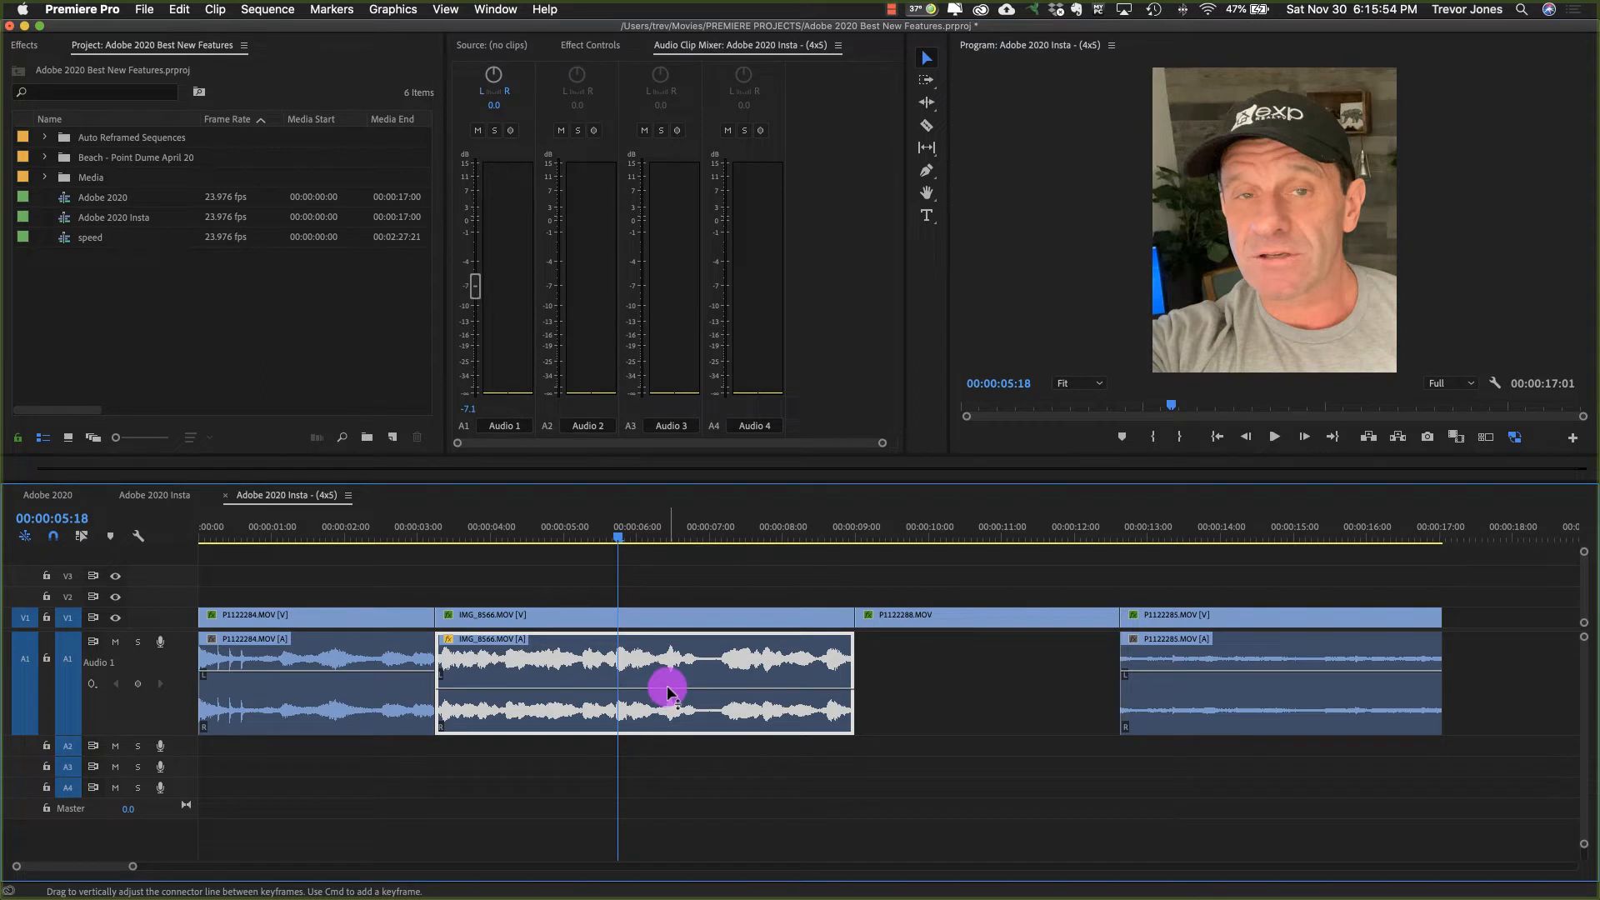
pyautogui.press('p')
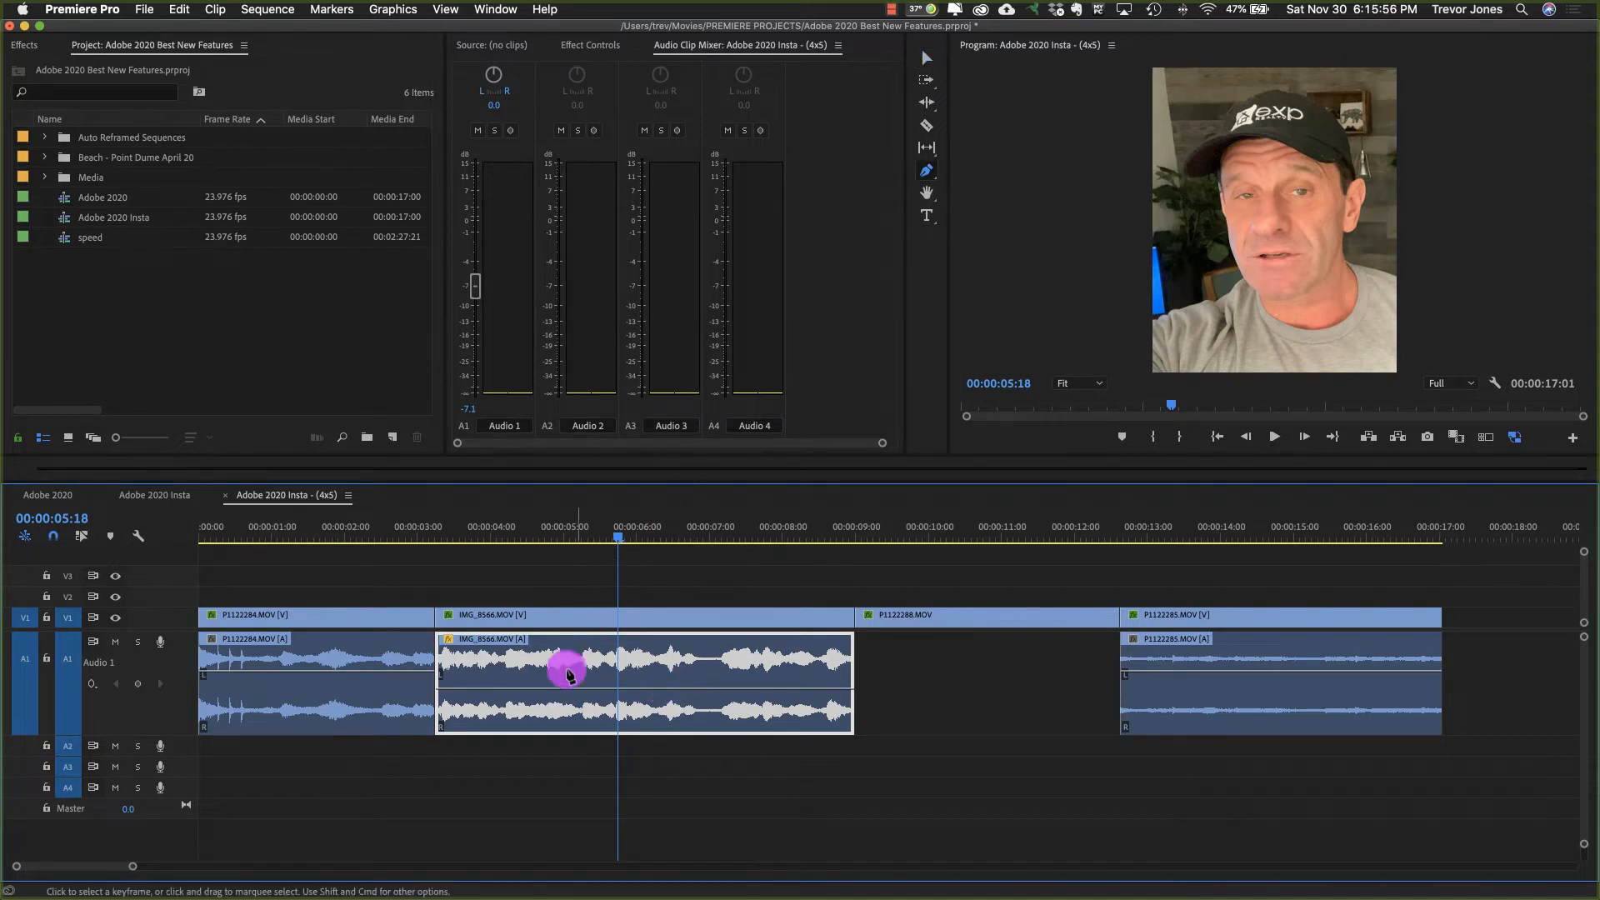
pyautogui.moveTo(586, 688); pyautogui.dragTo(658, 695)
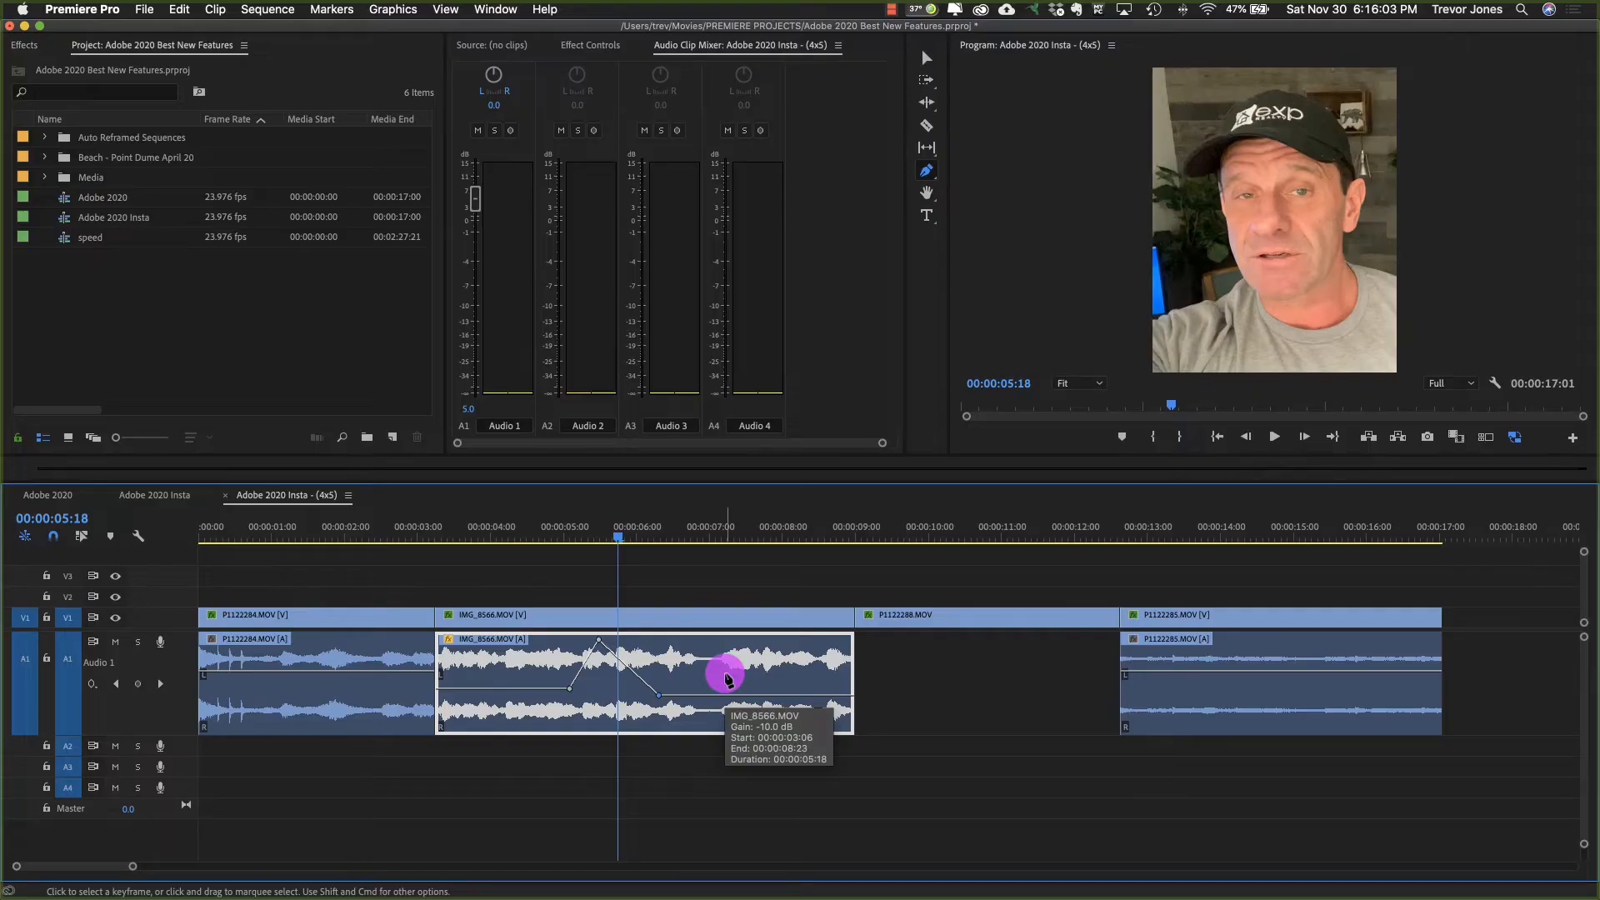
# Step: Open the speed sequence and play its drone footage from the start for about 14 seconds
pyautogui.click(167, 286)
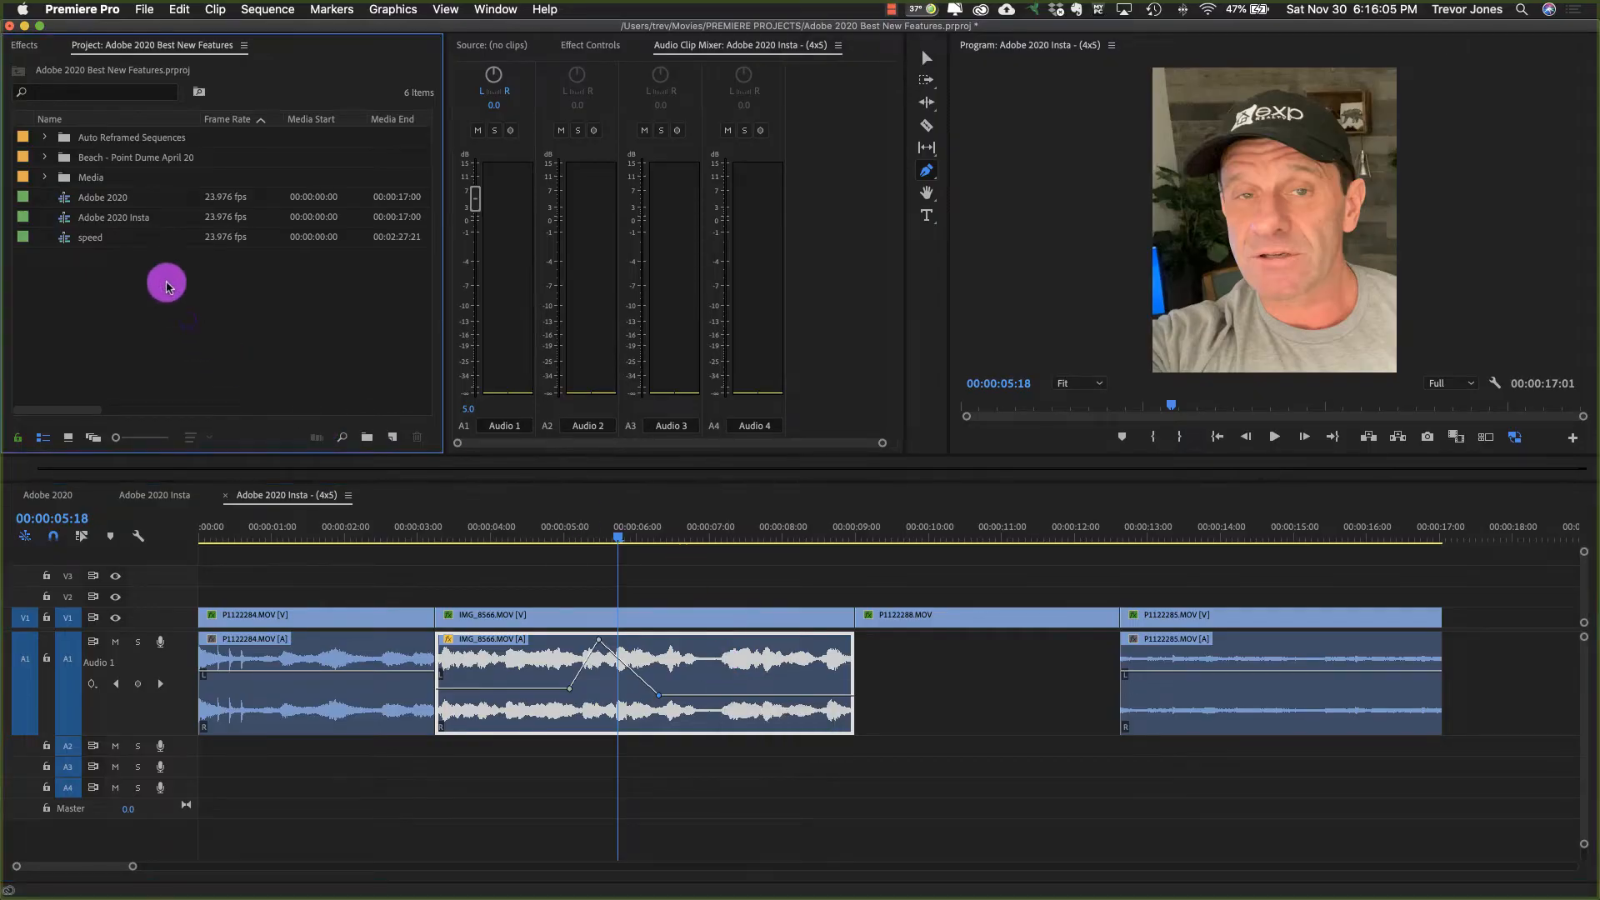
pyautogui.click(65, 240)
pyautogui.doubleClick(65, 240)
pyautogui.moveTo(402, 530); pyautogui.dragTo(42, 561)
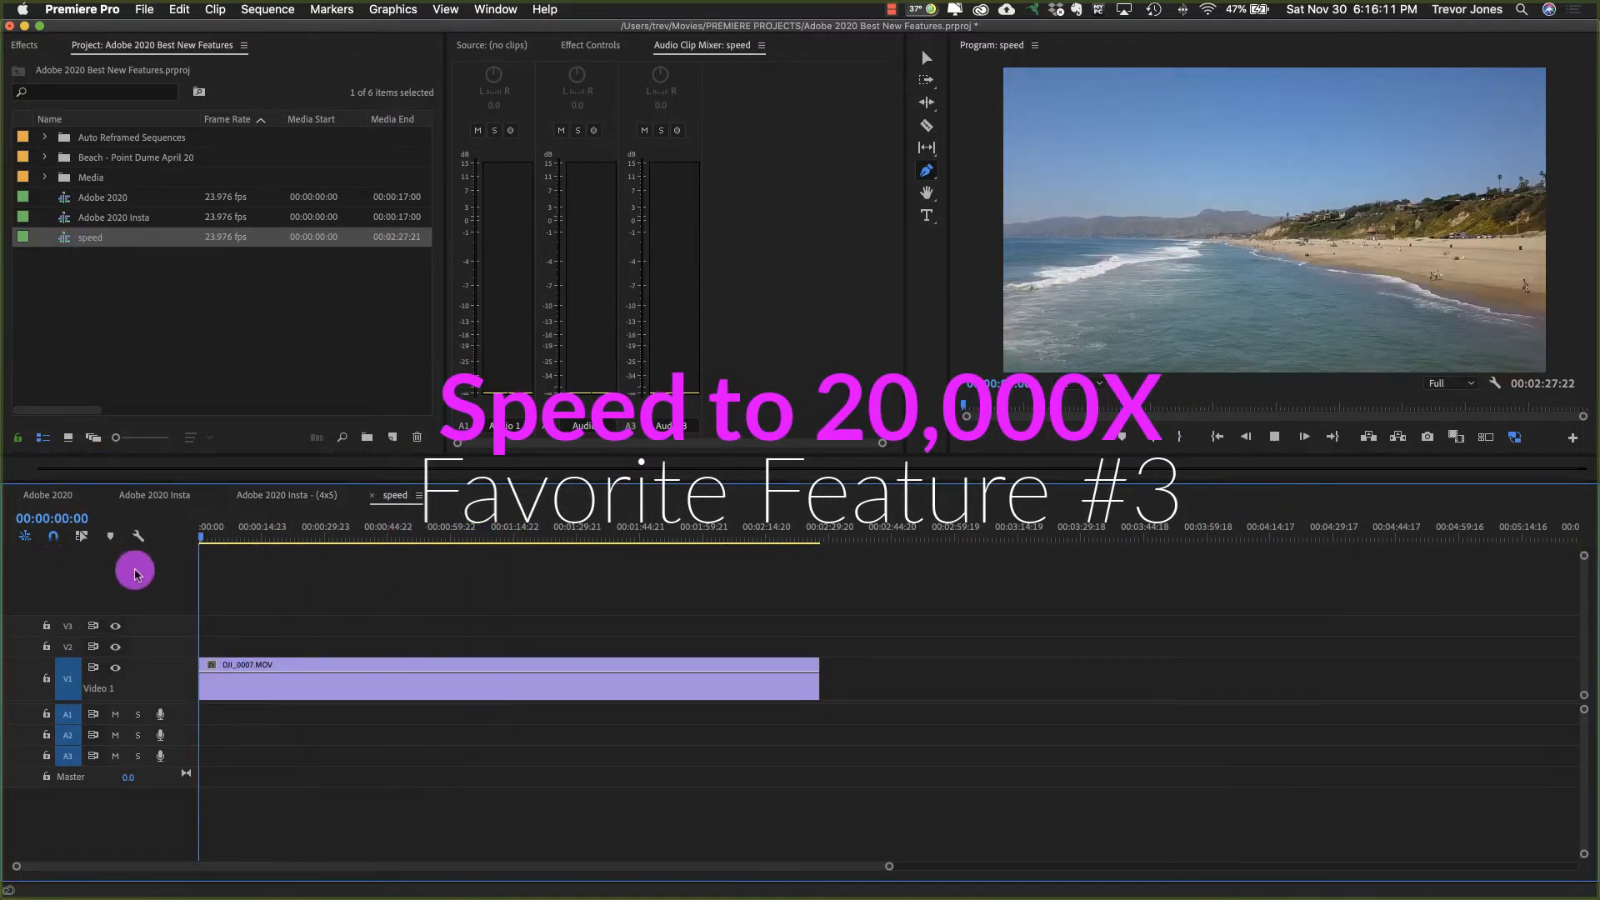
pyautogui.press('space')
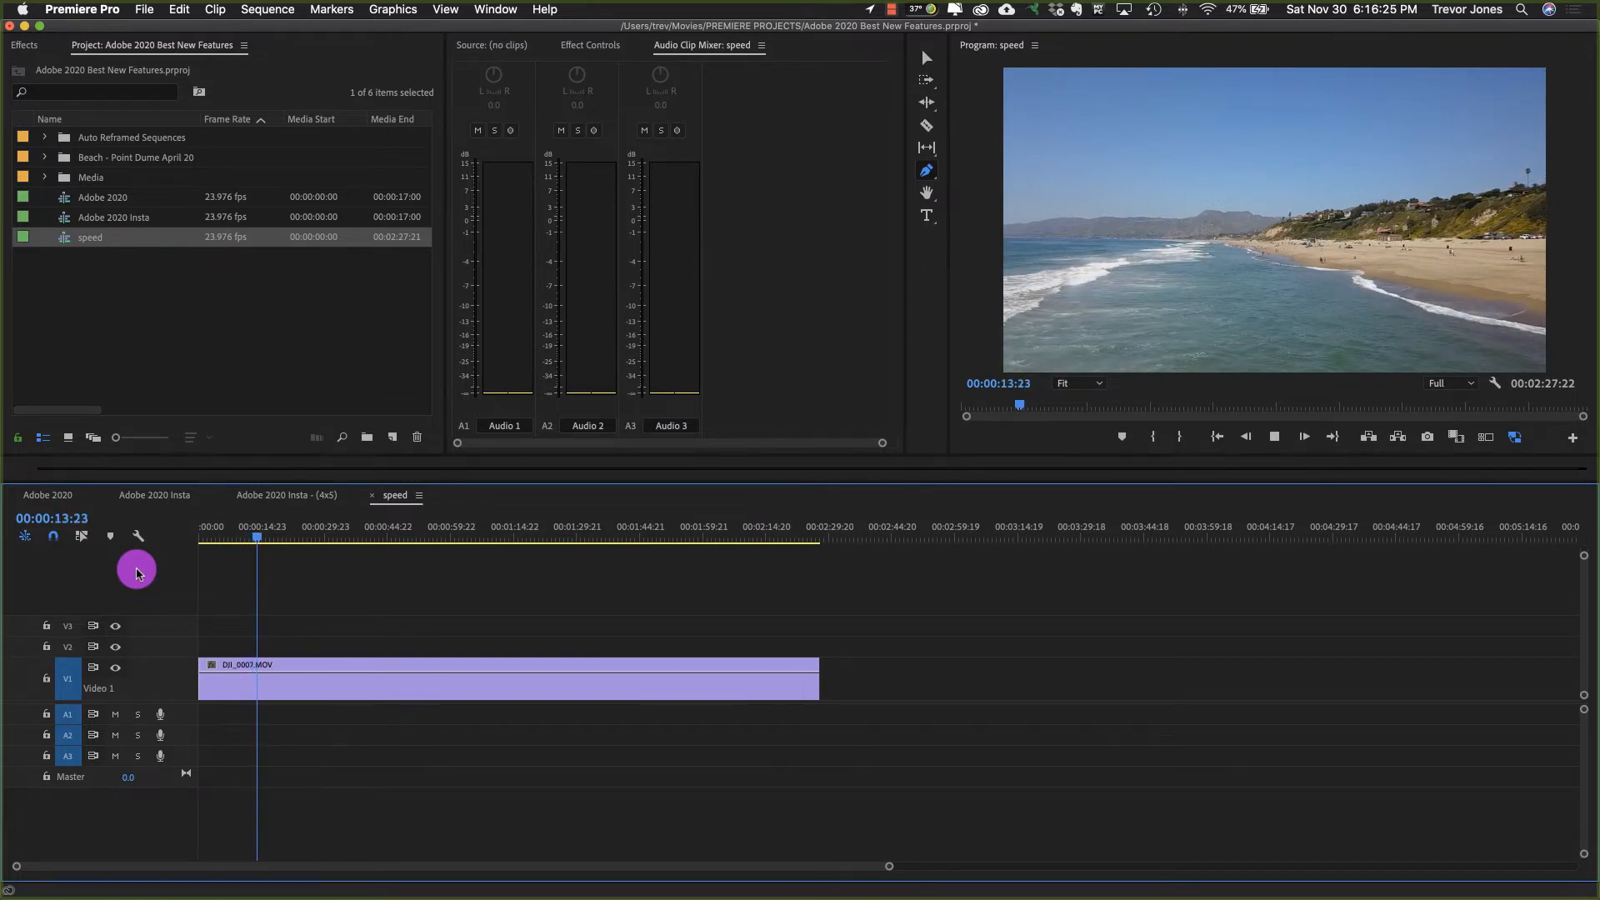
# Step: Try a speed of 10000% on the DJI_0007.MOV clip, return the playhead to the start, and undo the speed change
pyautogui.press('v')
pyautogui.click(386, 693)
pyautogui.press('super+r')
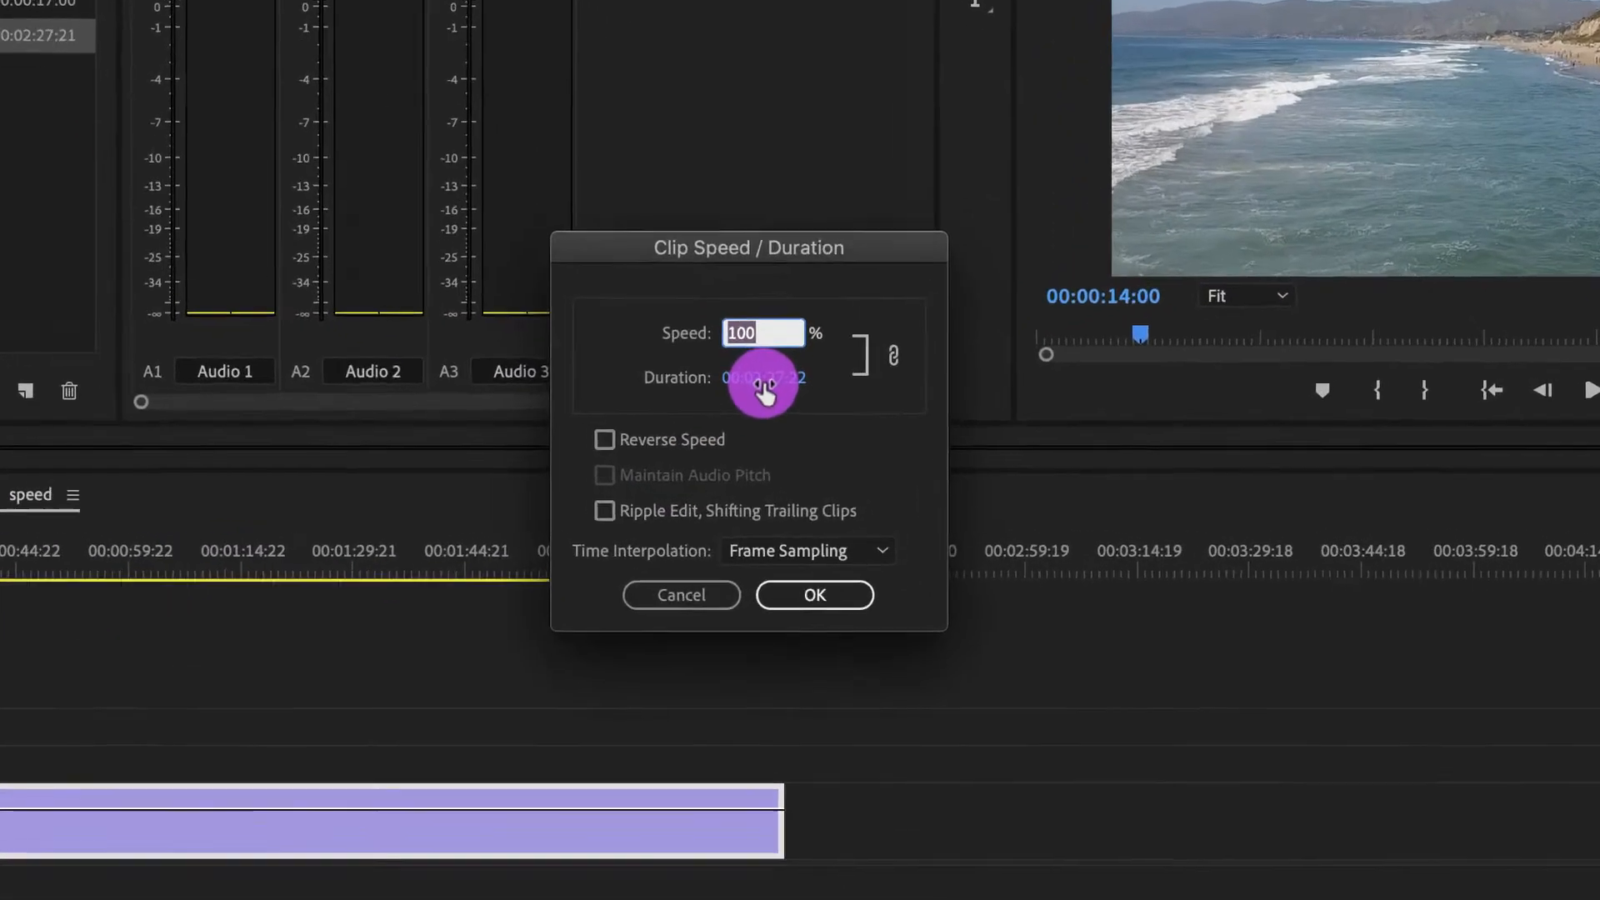
pyautogui.write('2000')
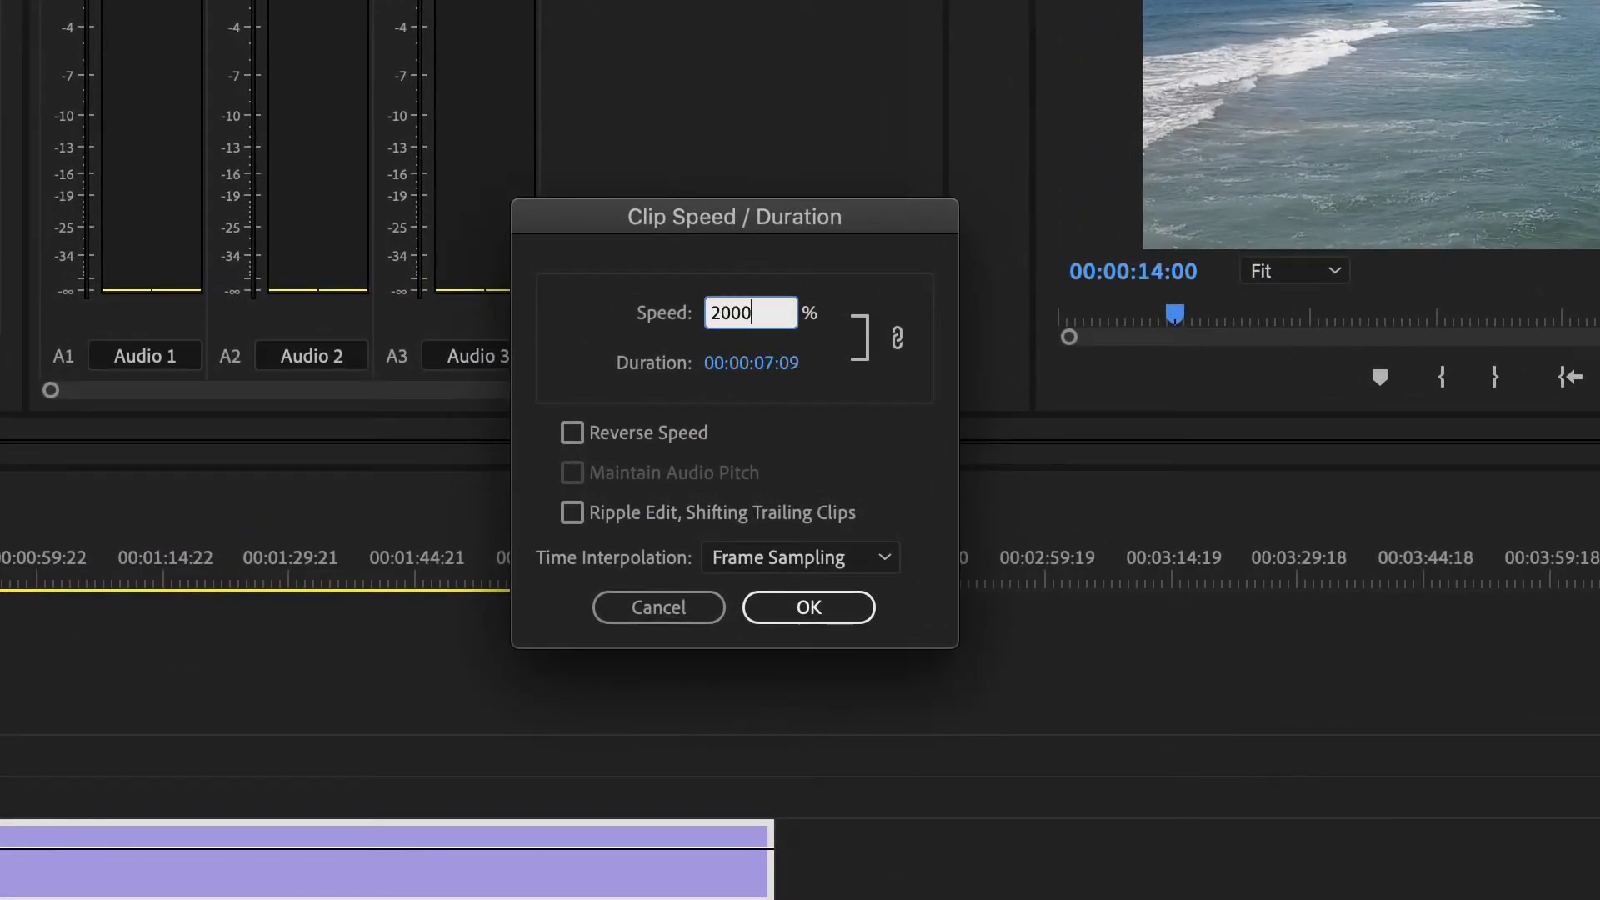
pyautogui.press('Return')
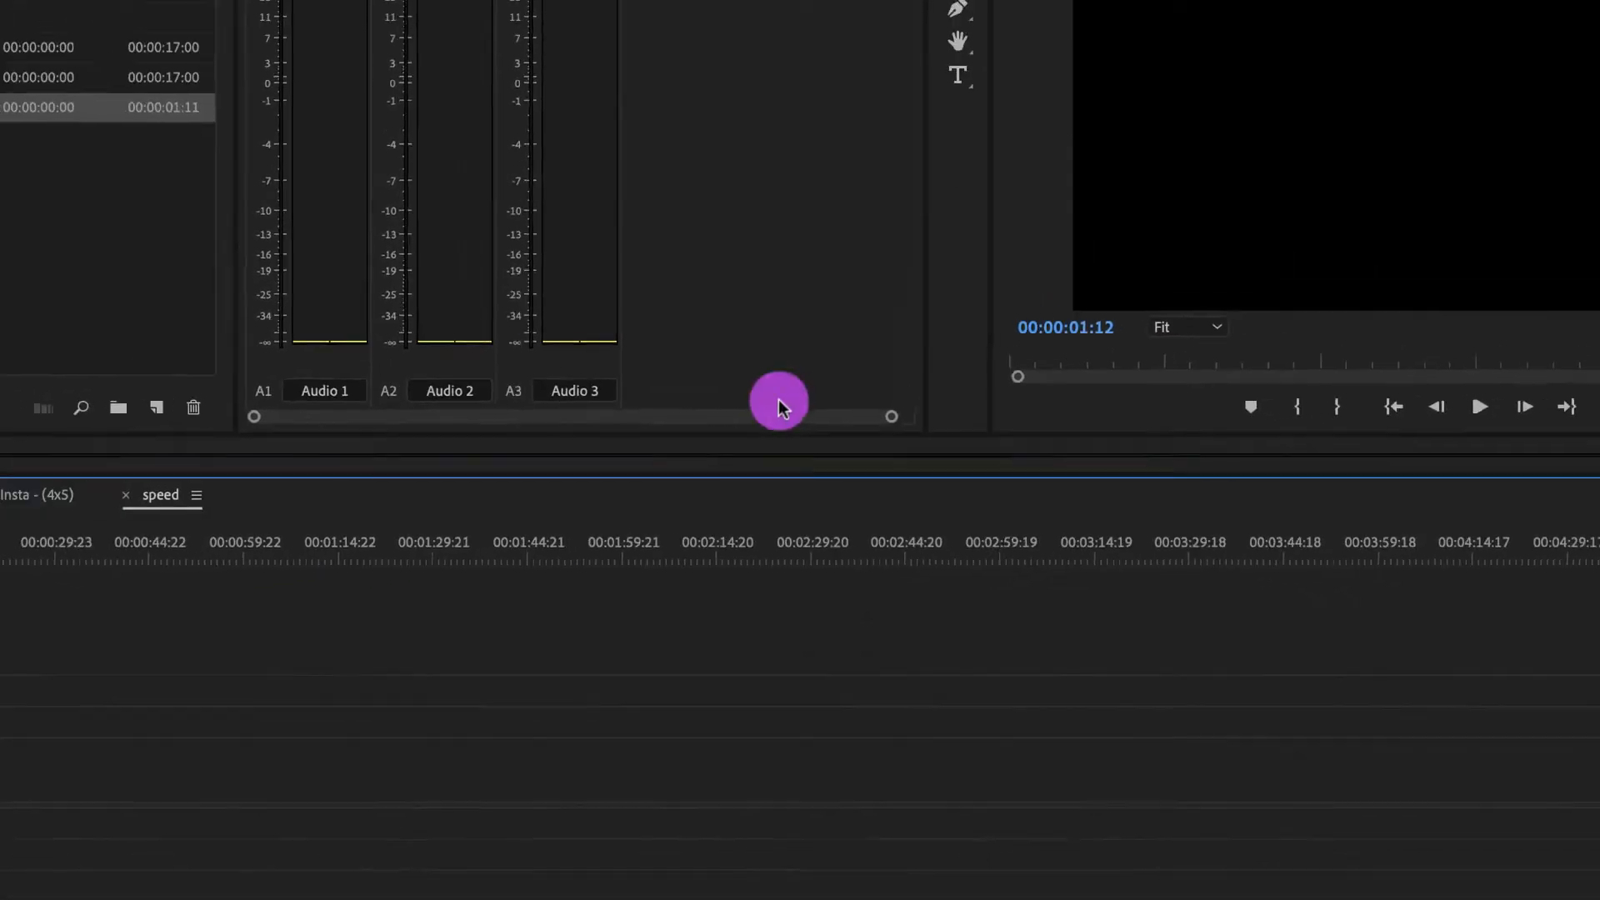
pyautogui.moveTo(257, 537); pyautogui.dragTo(119, 554)
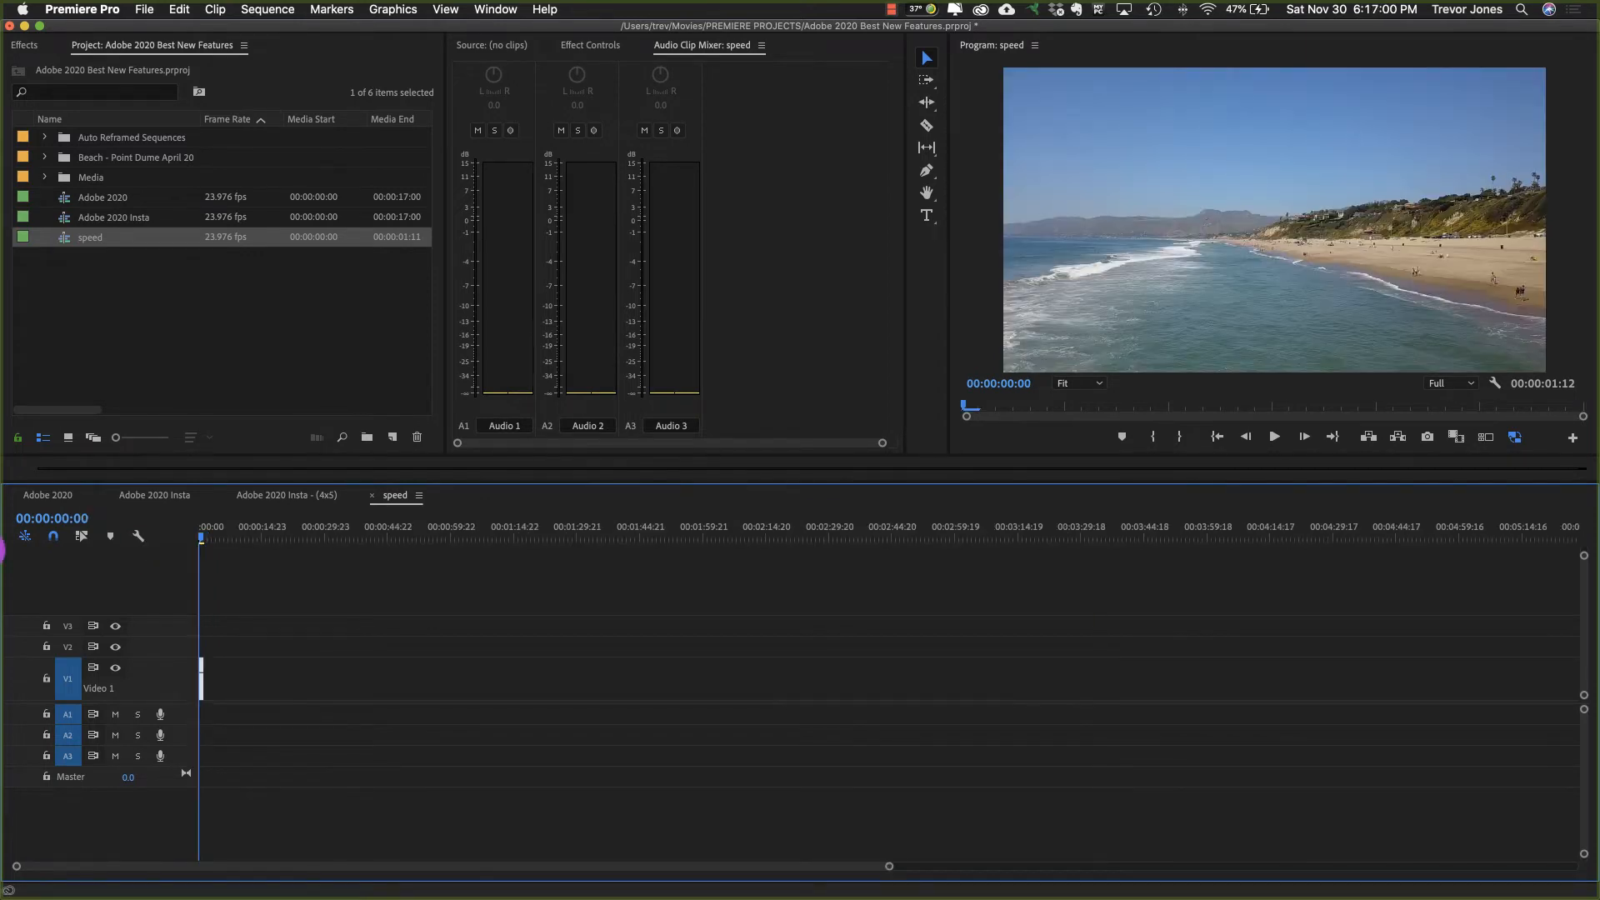
pyautogui.press('super+z')
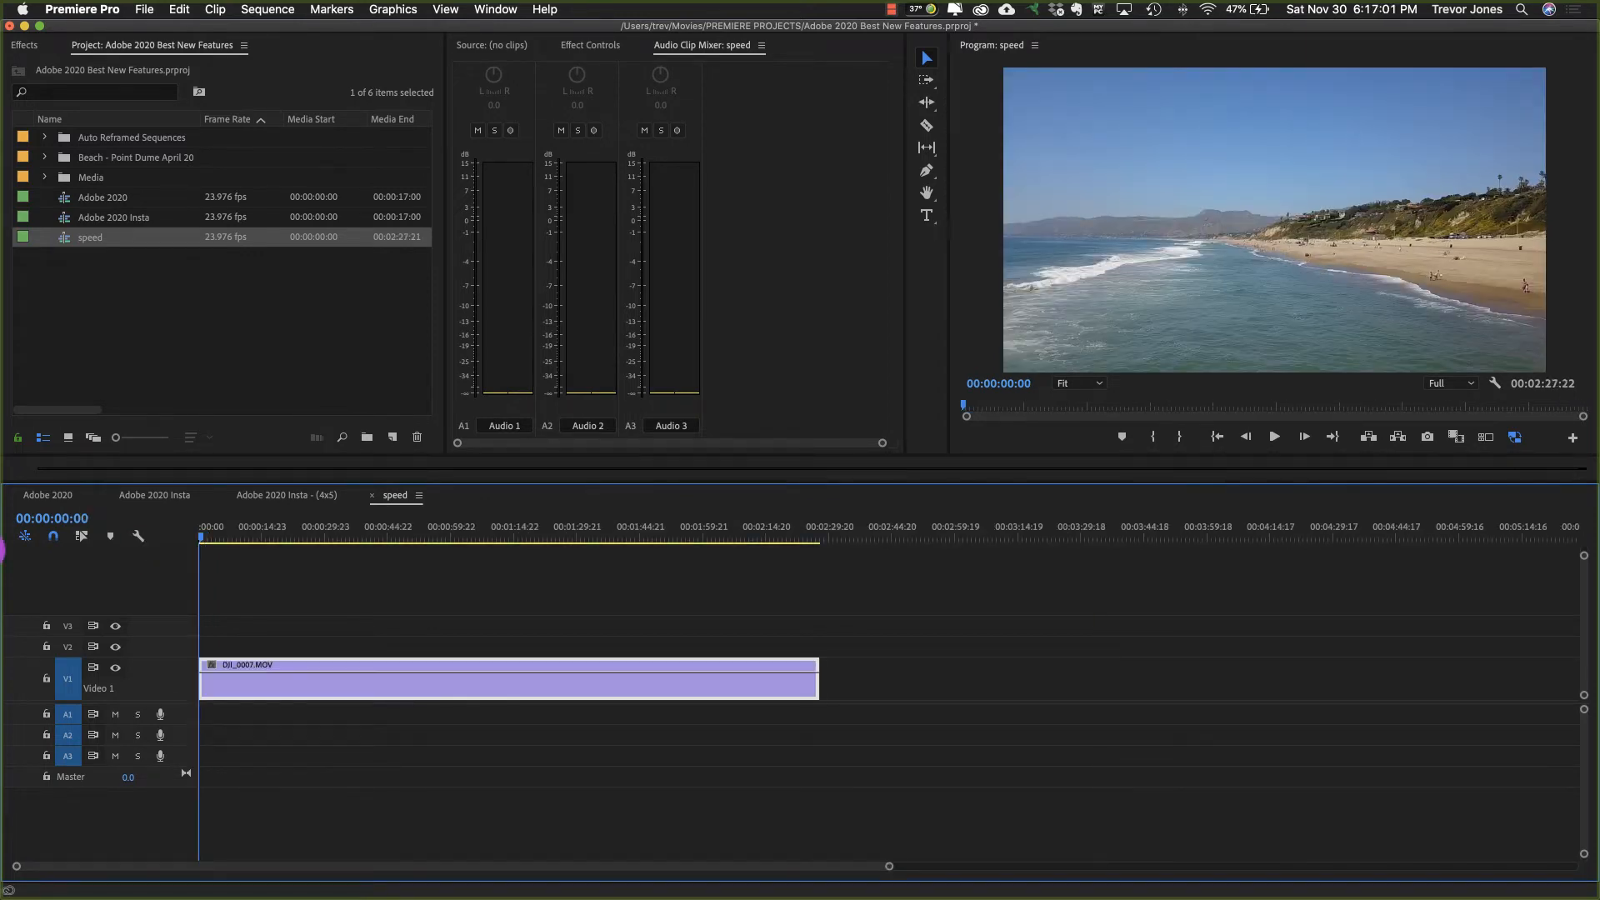
# Step: Play the footage briefly up to about 00:00:51 and set the DJI_0007.MOV clip's speed to 2000%
pyautogui.moveTo(234, 531); pyautogui.dragTo(397, 525)
pyautogui.press('space')
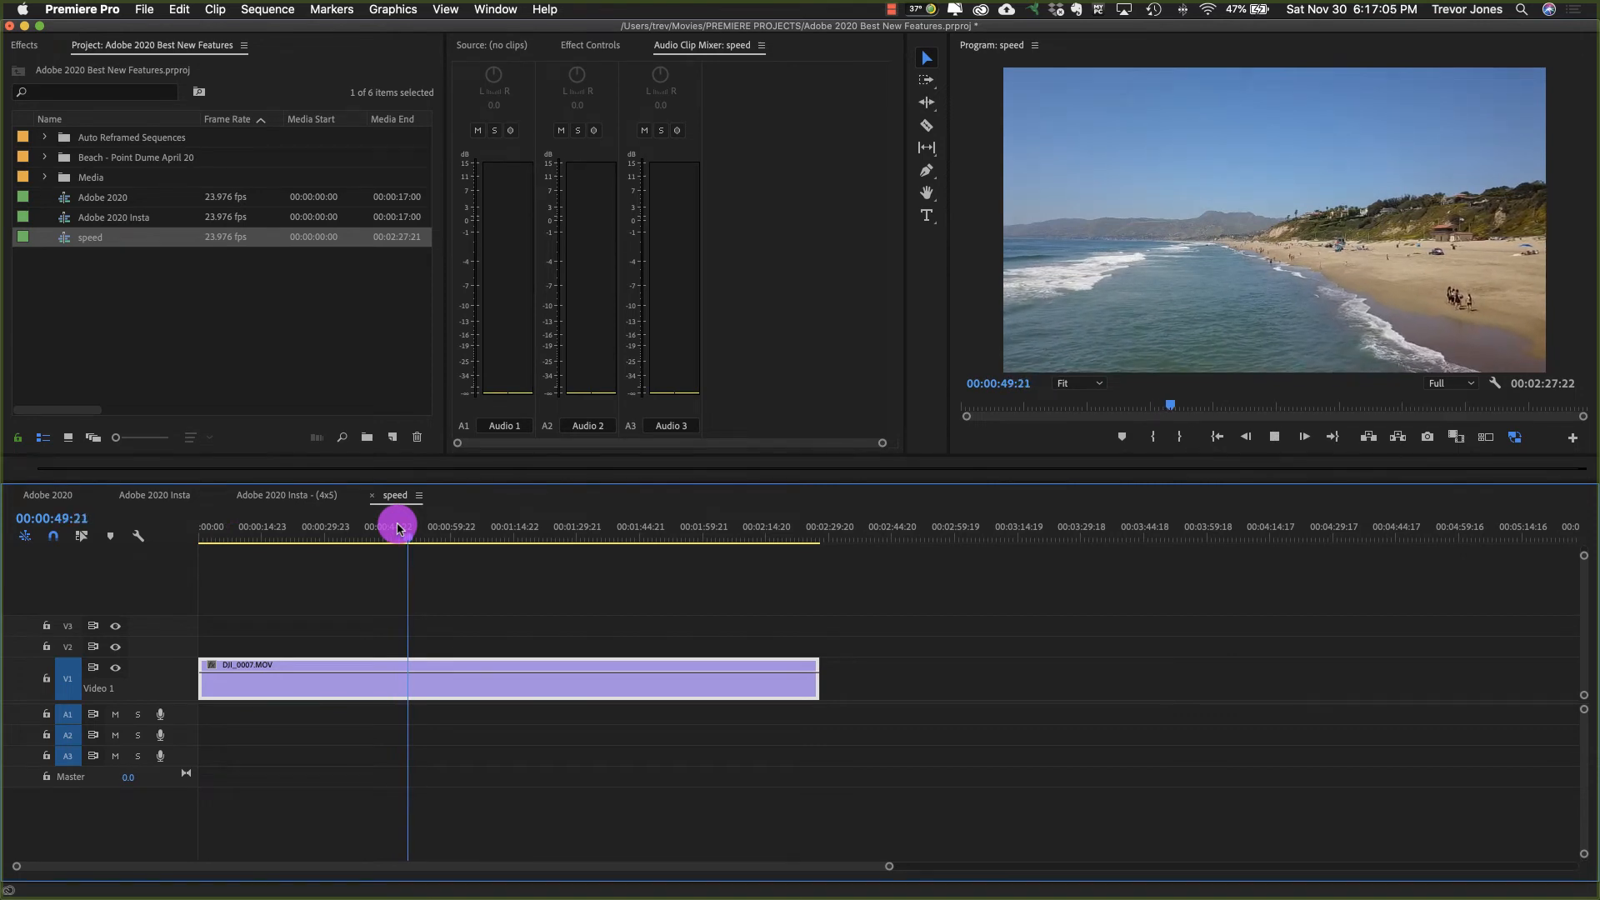
pyautogui.click(464, 680)
pyautogui.press('super+r')
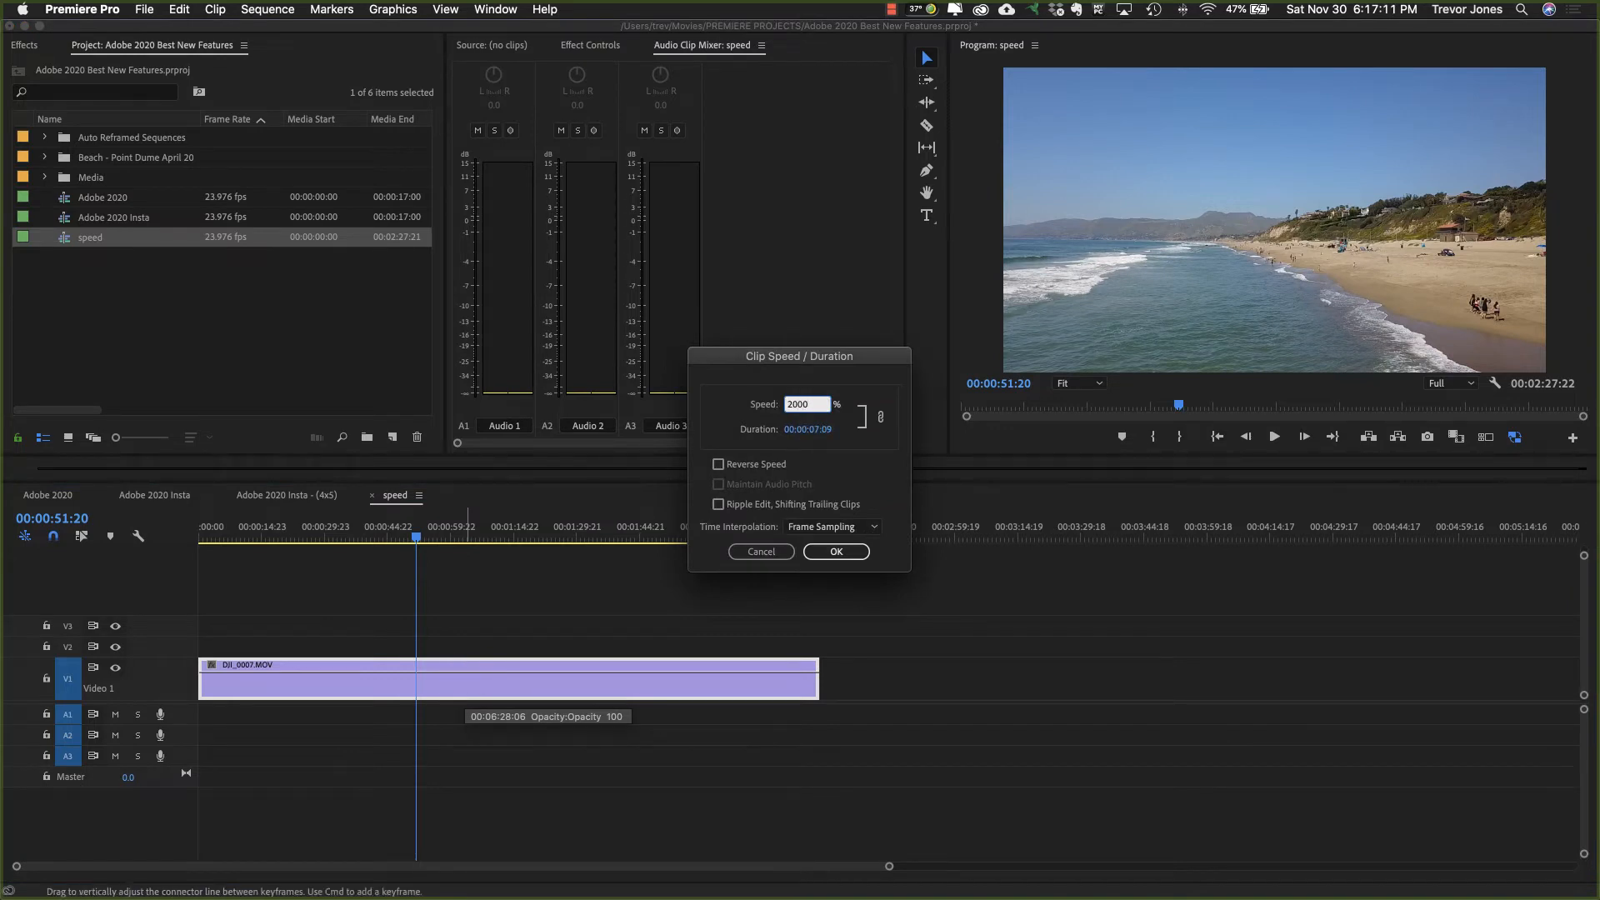
pyautogui.press('Return')
# Step: Play the sped-up clip from the start to about 00:00:04:06 and undo the 2000% speed change
pyautogui.press('Home')
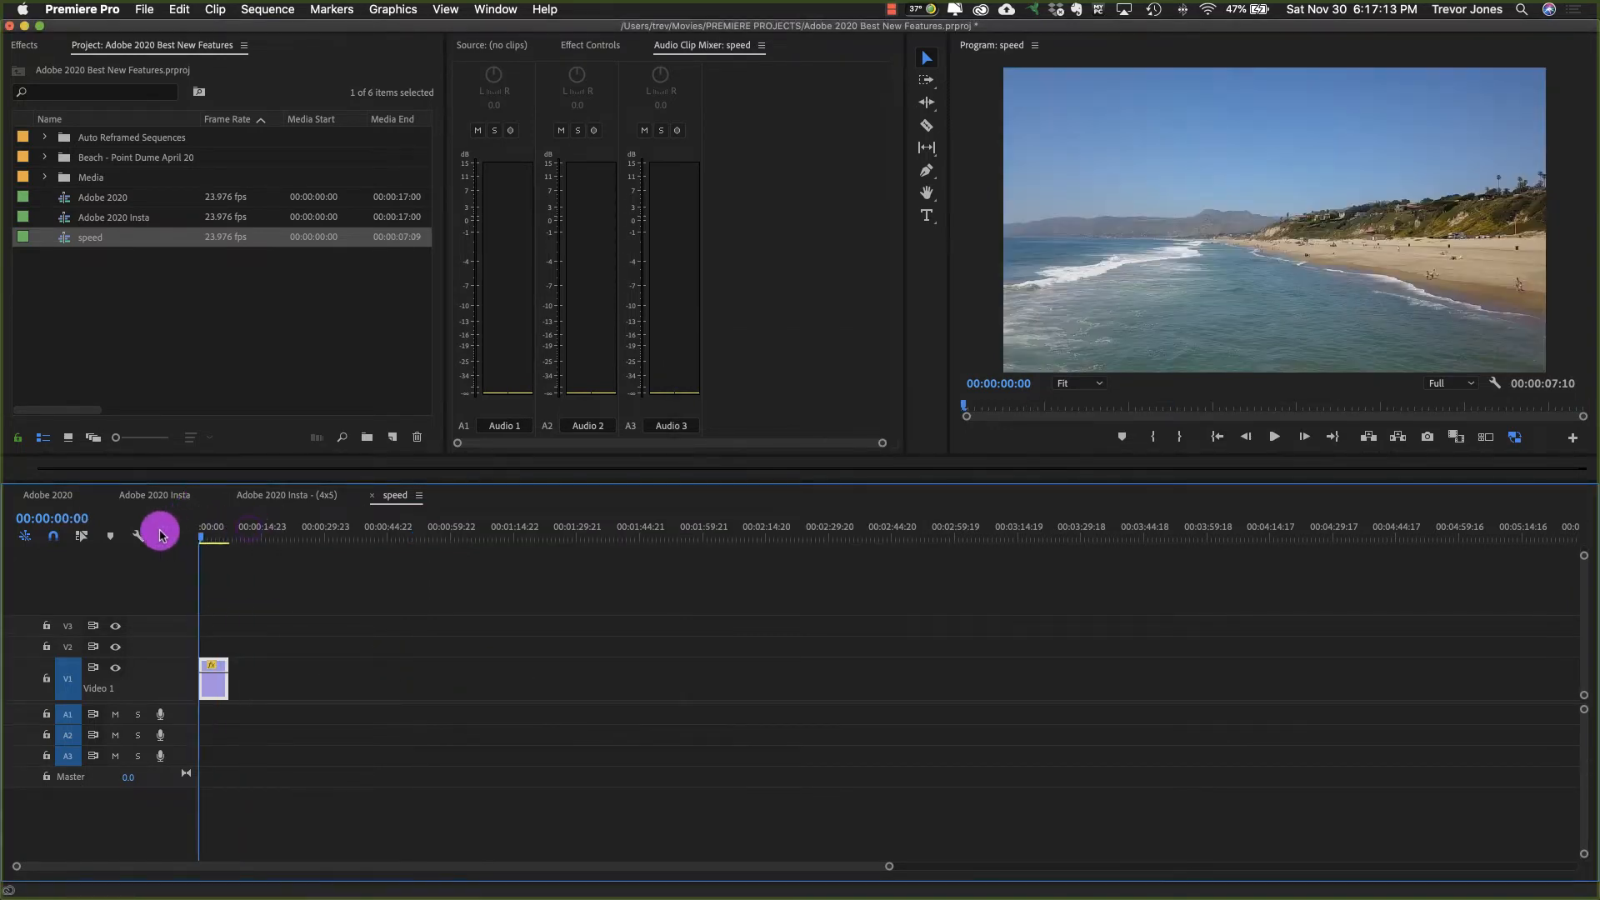
pyautogui.press('space')
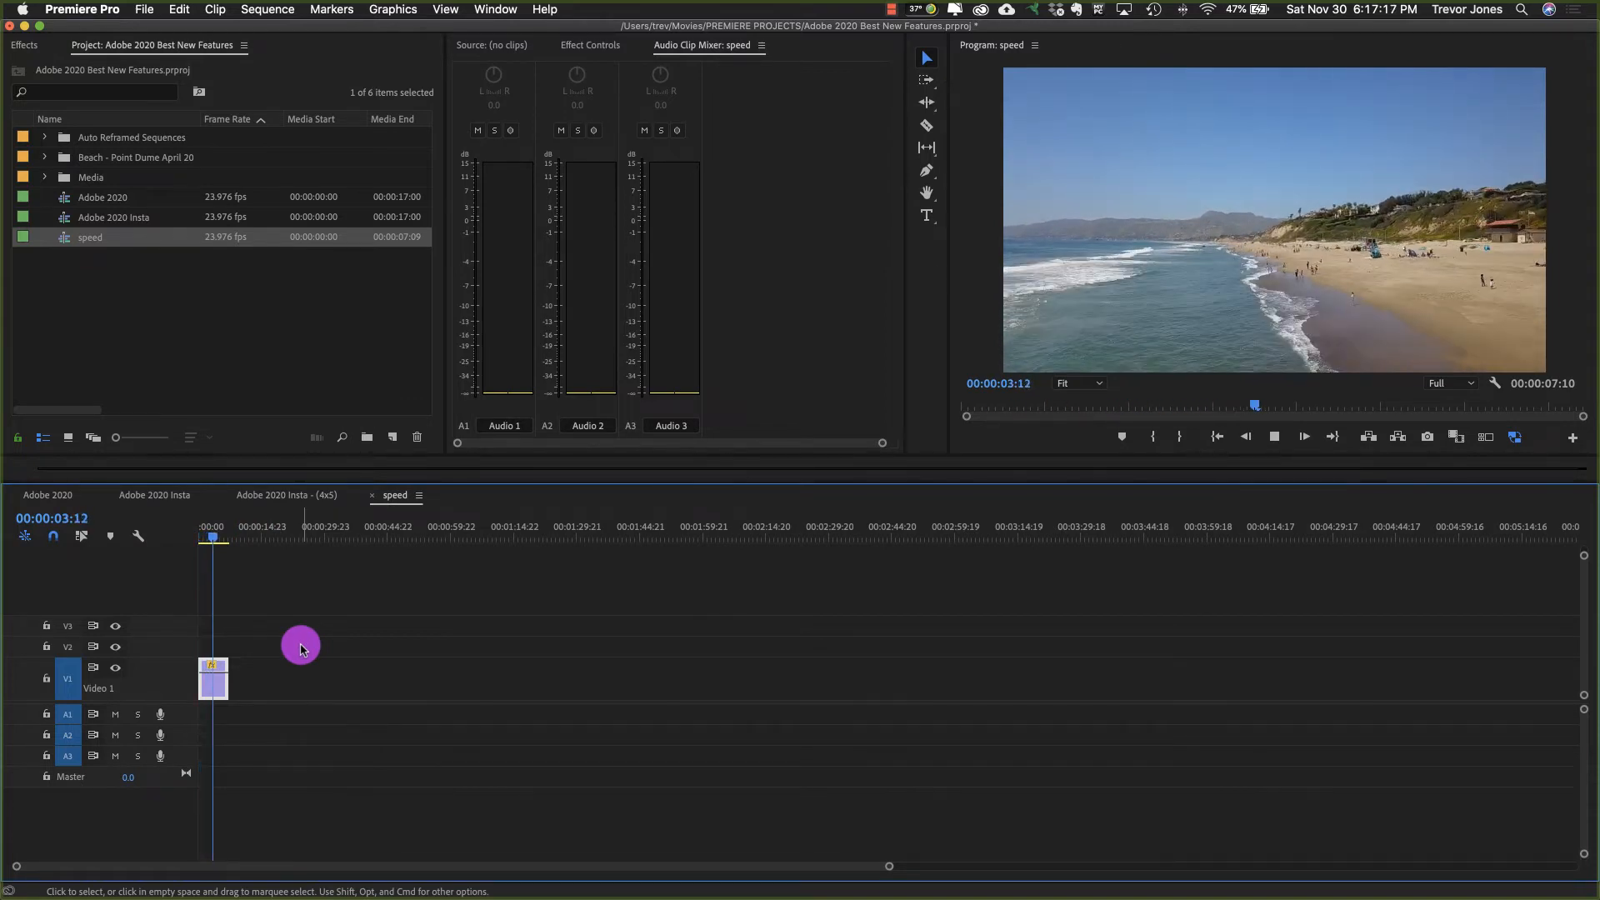
pyautogui.press('space')
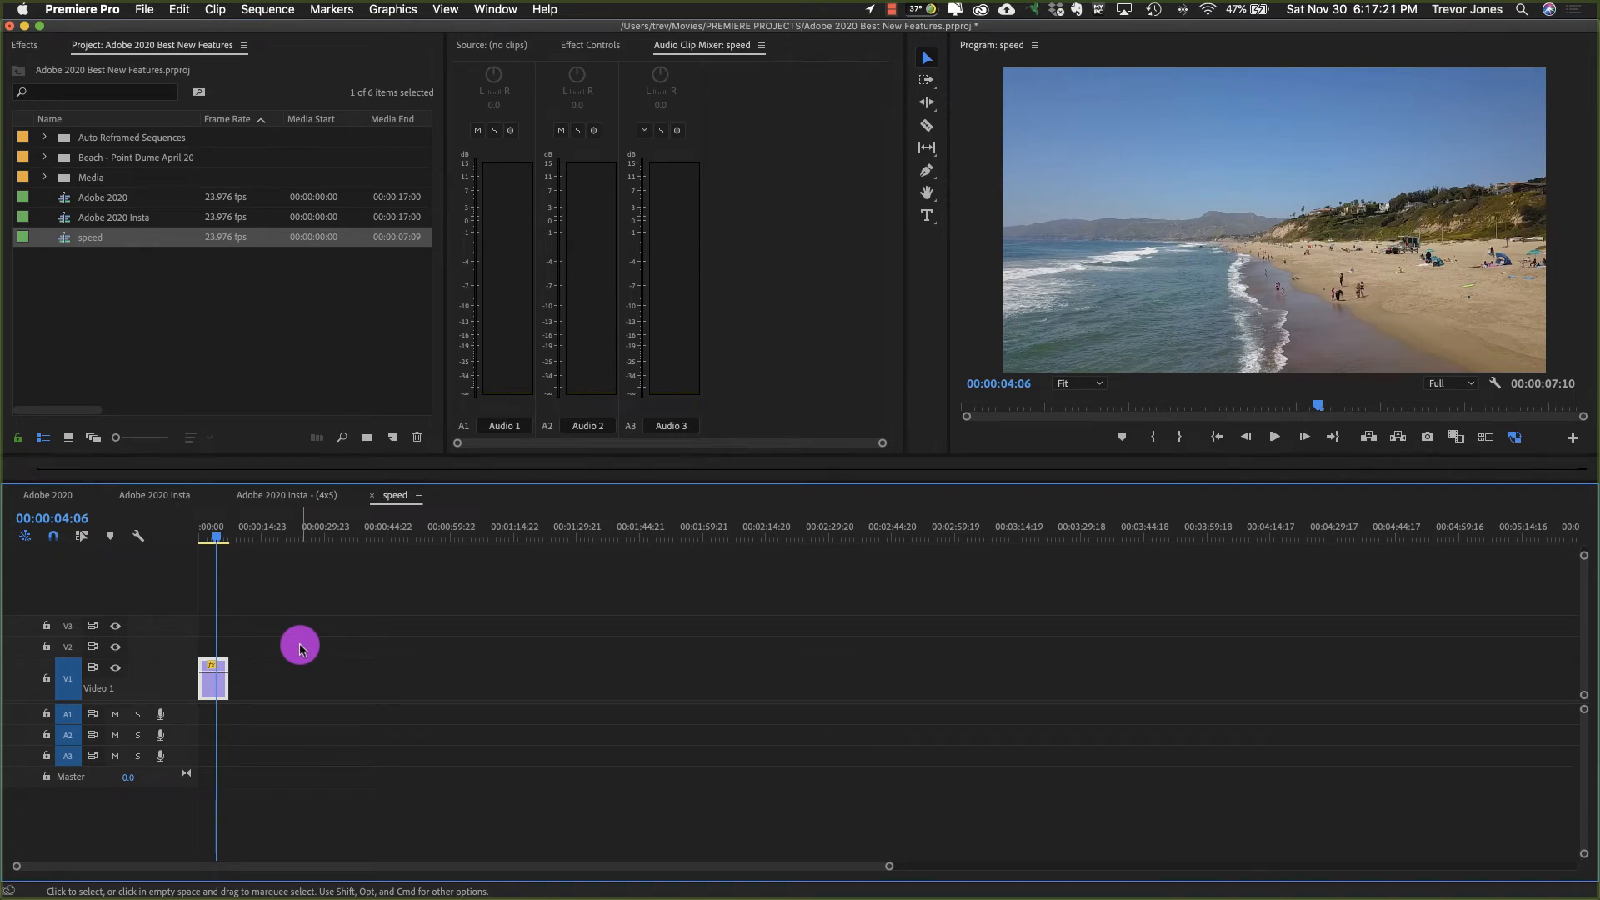
pyautogui.press('super+z')
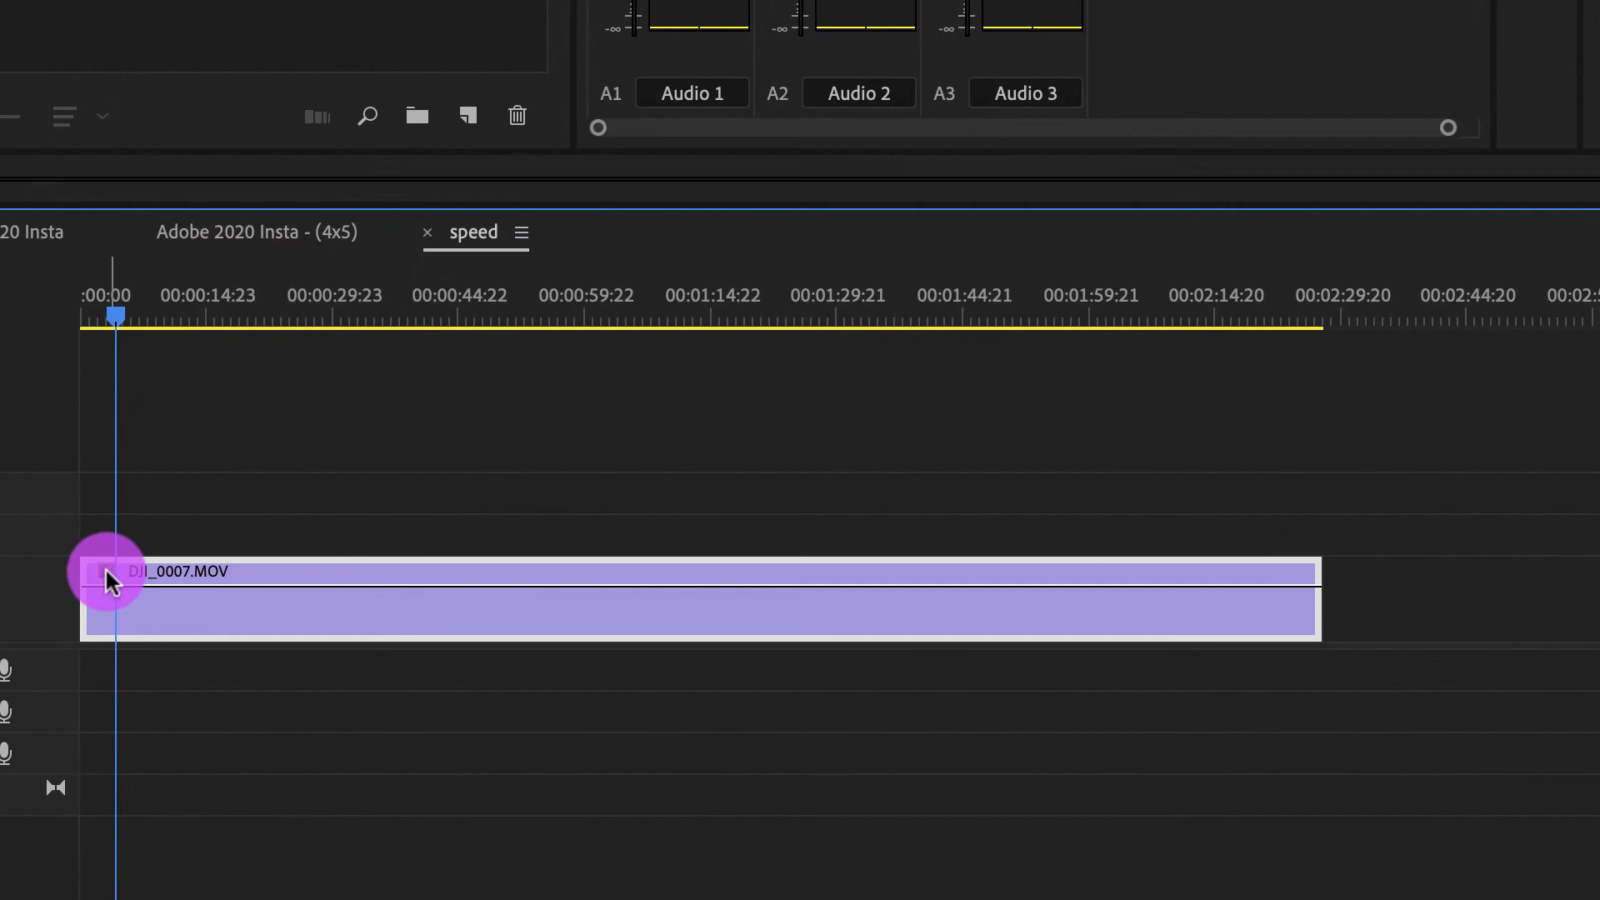
# Step: Show the DJI_0007.MOV clip's Time Remapping speed line and add a speed keyframe at about 00:00:48 with the Pen tool
pyautogui.click(106, 572)
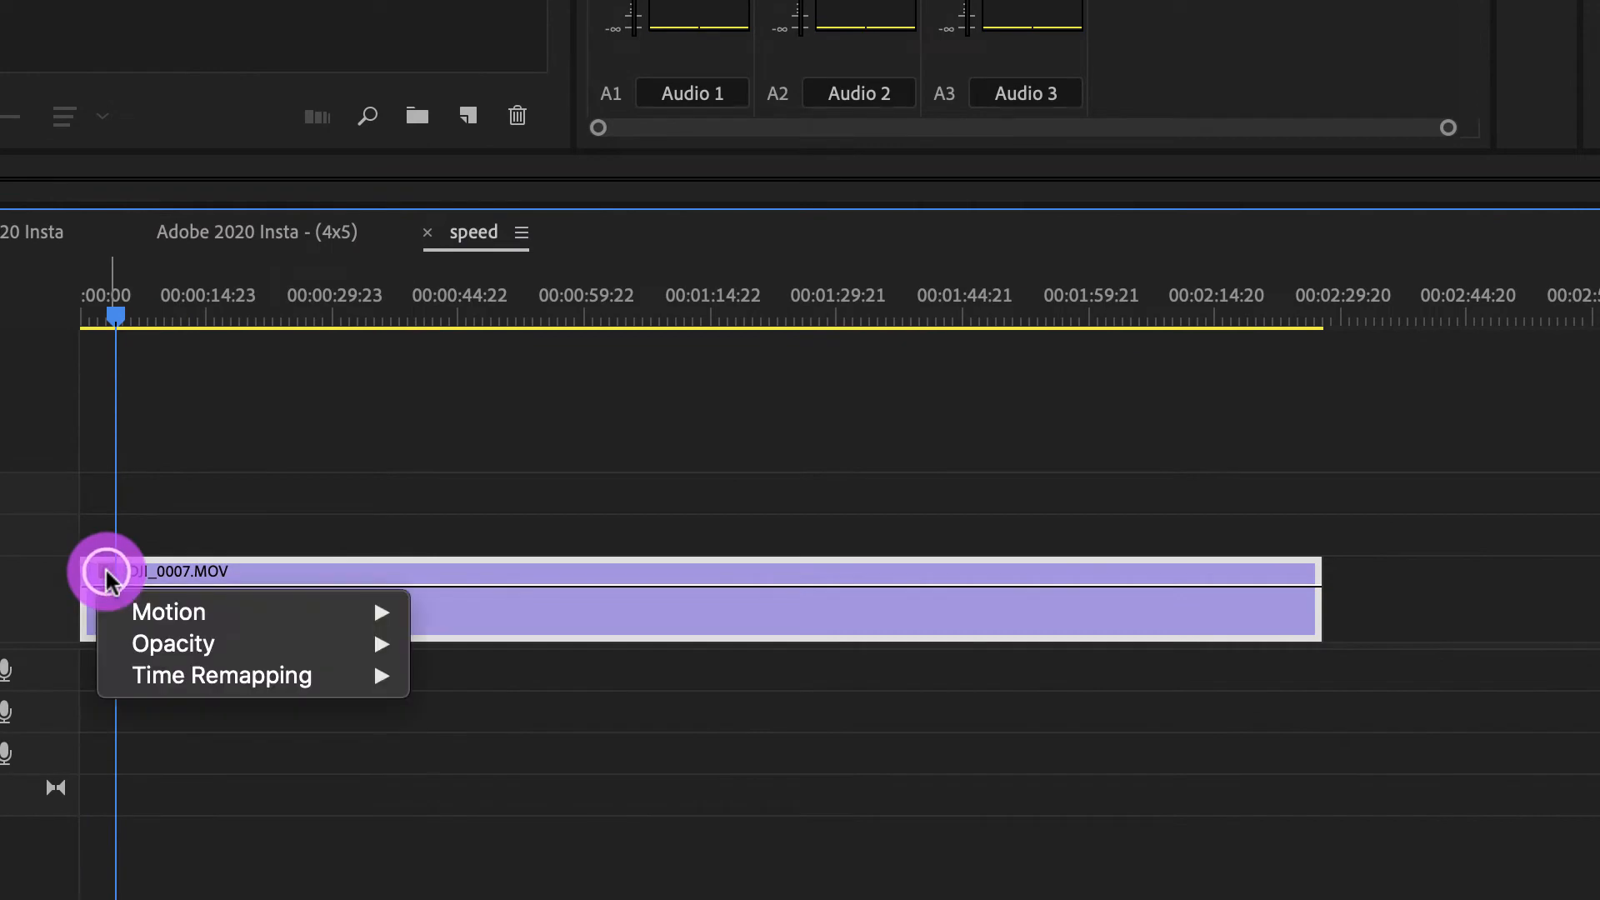
pyautogui.moveTo(223, 671)
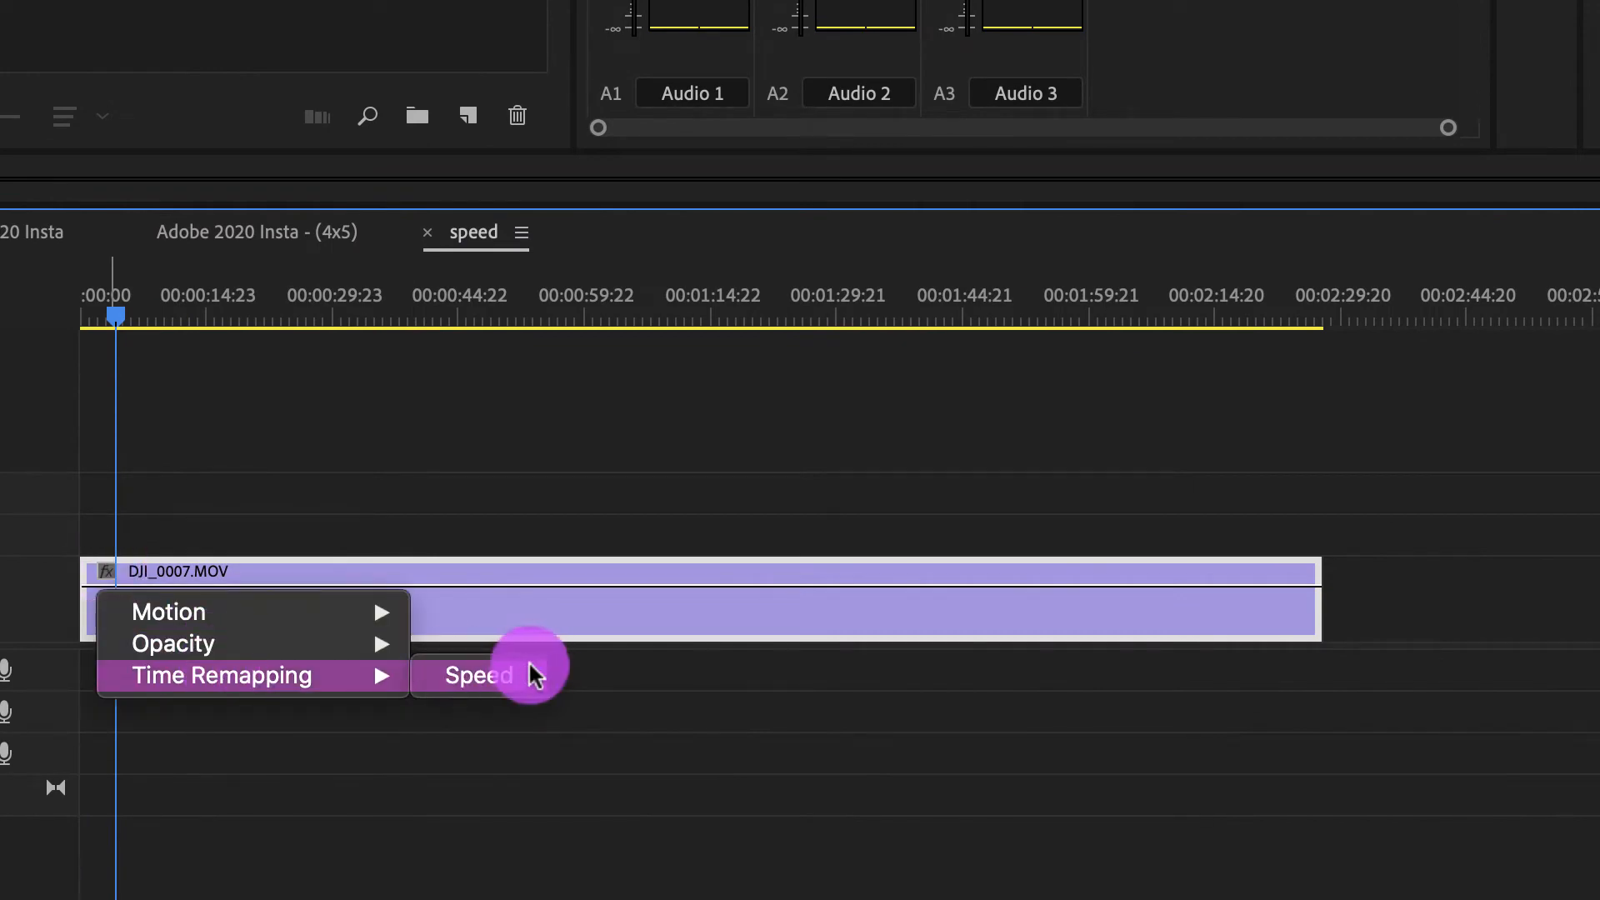
pyautogui.click(500, 672)
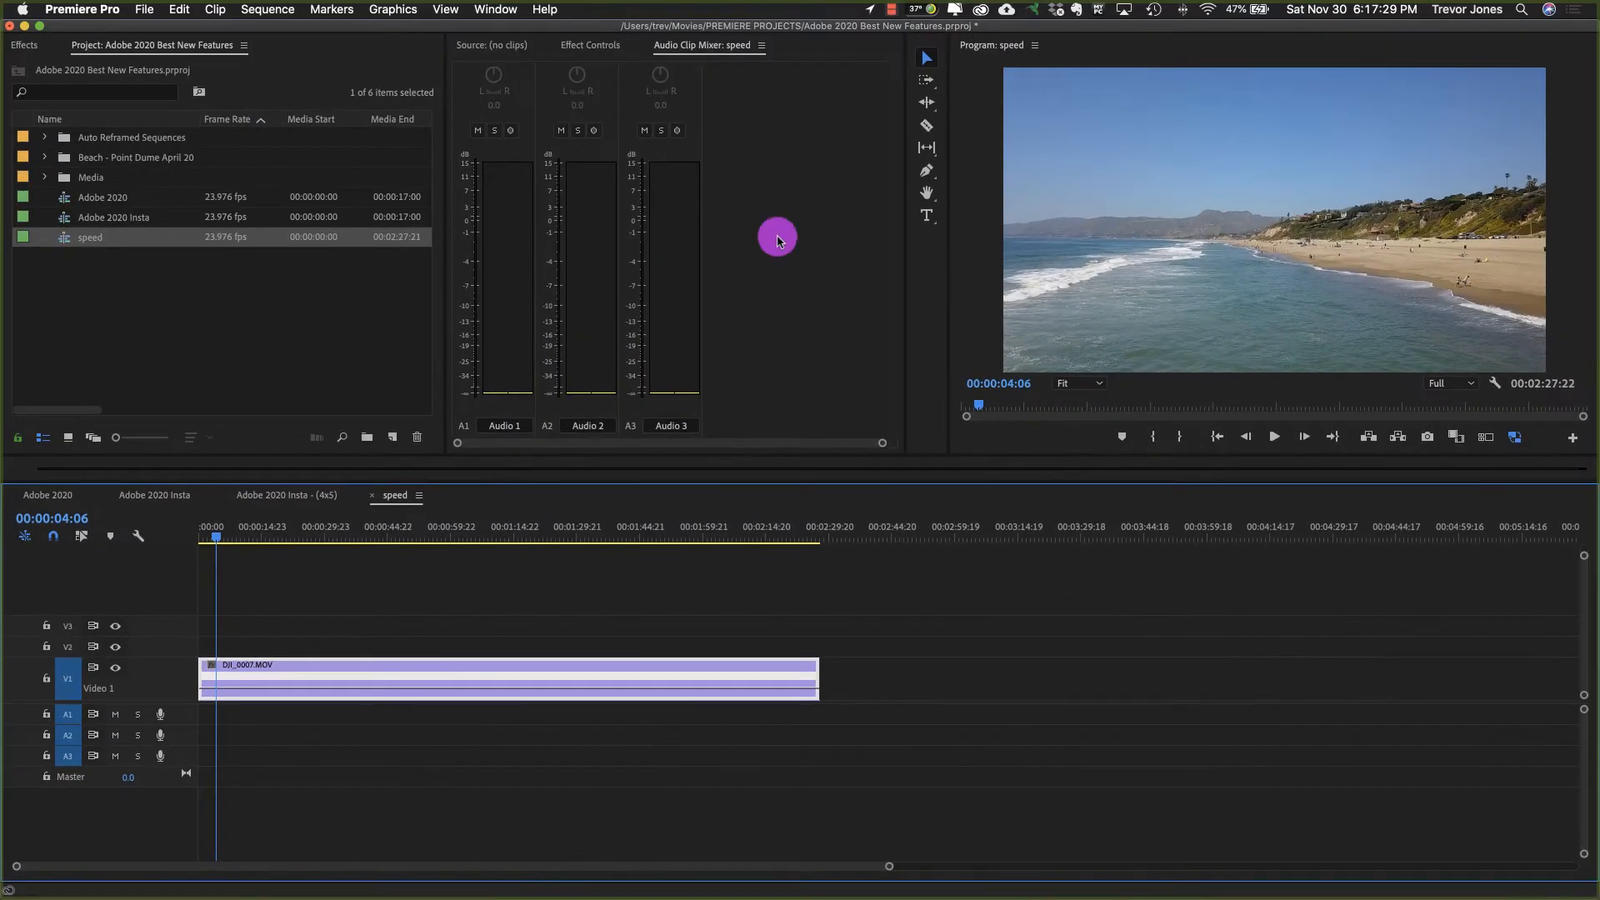
pyautogui.click(926, 173)
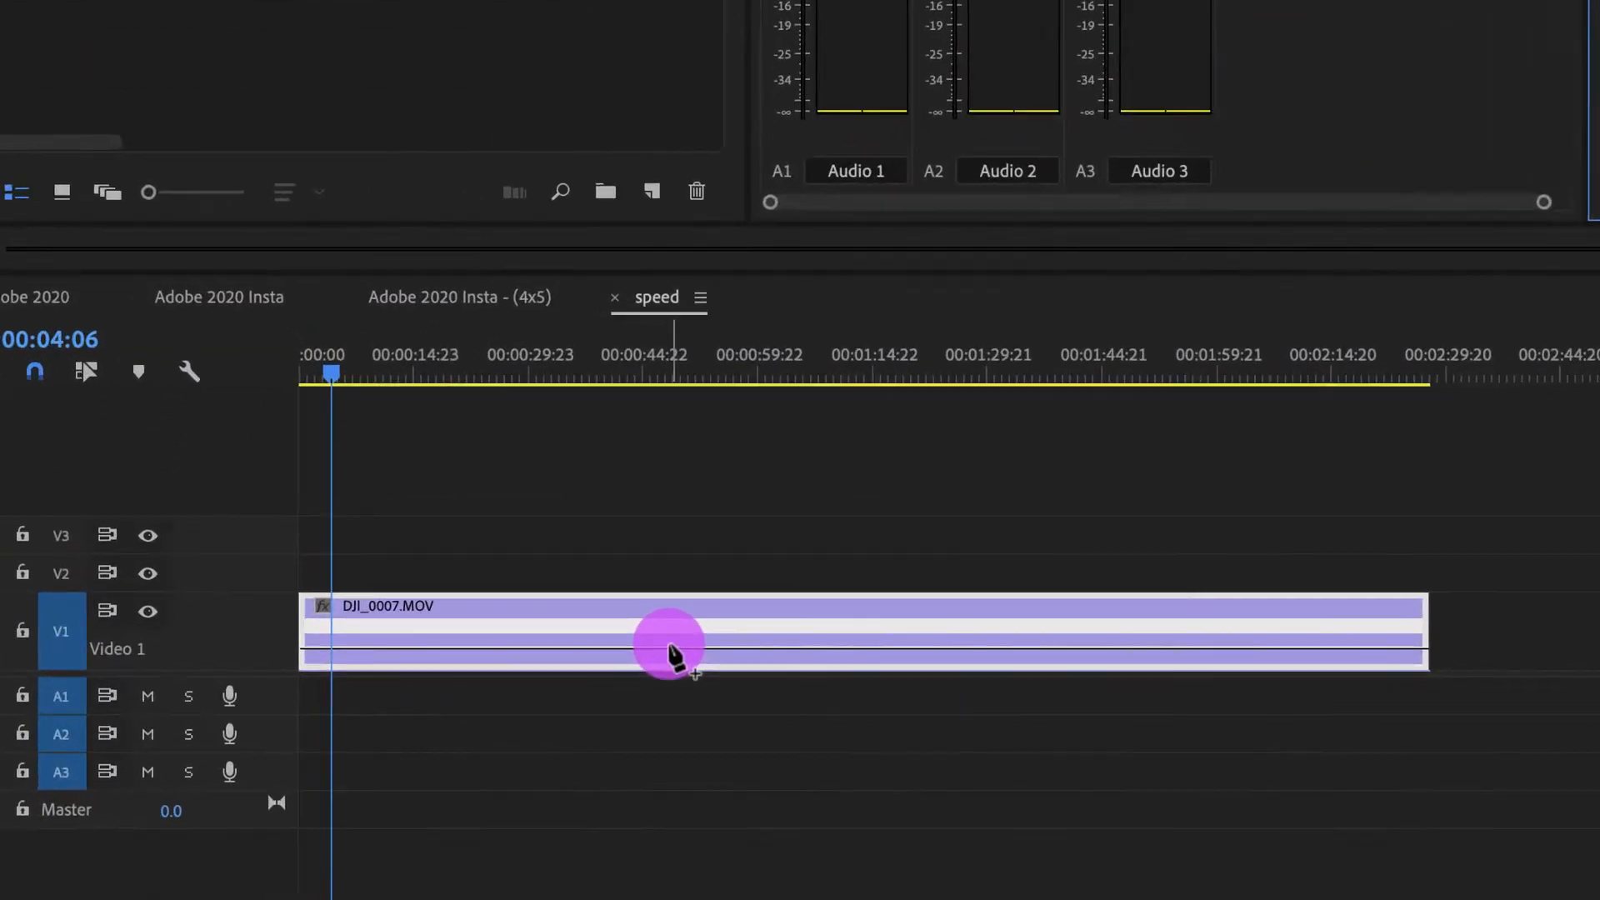
pyautogui.click(668, 647)
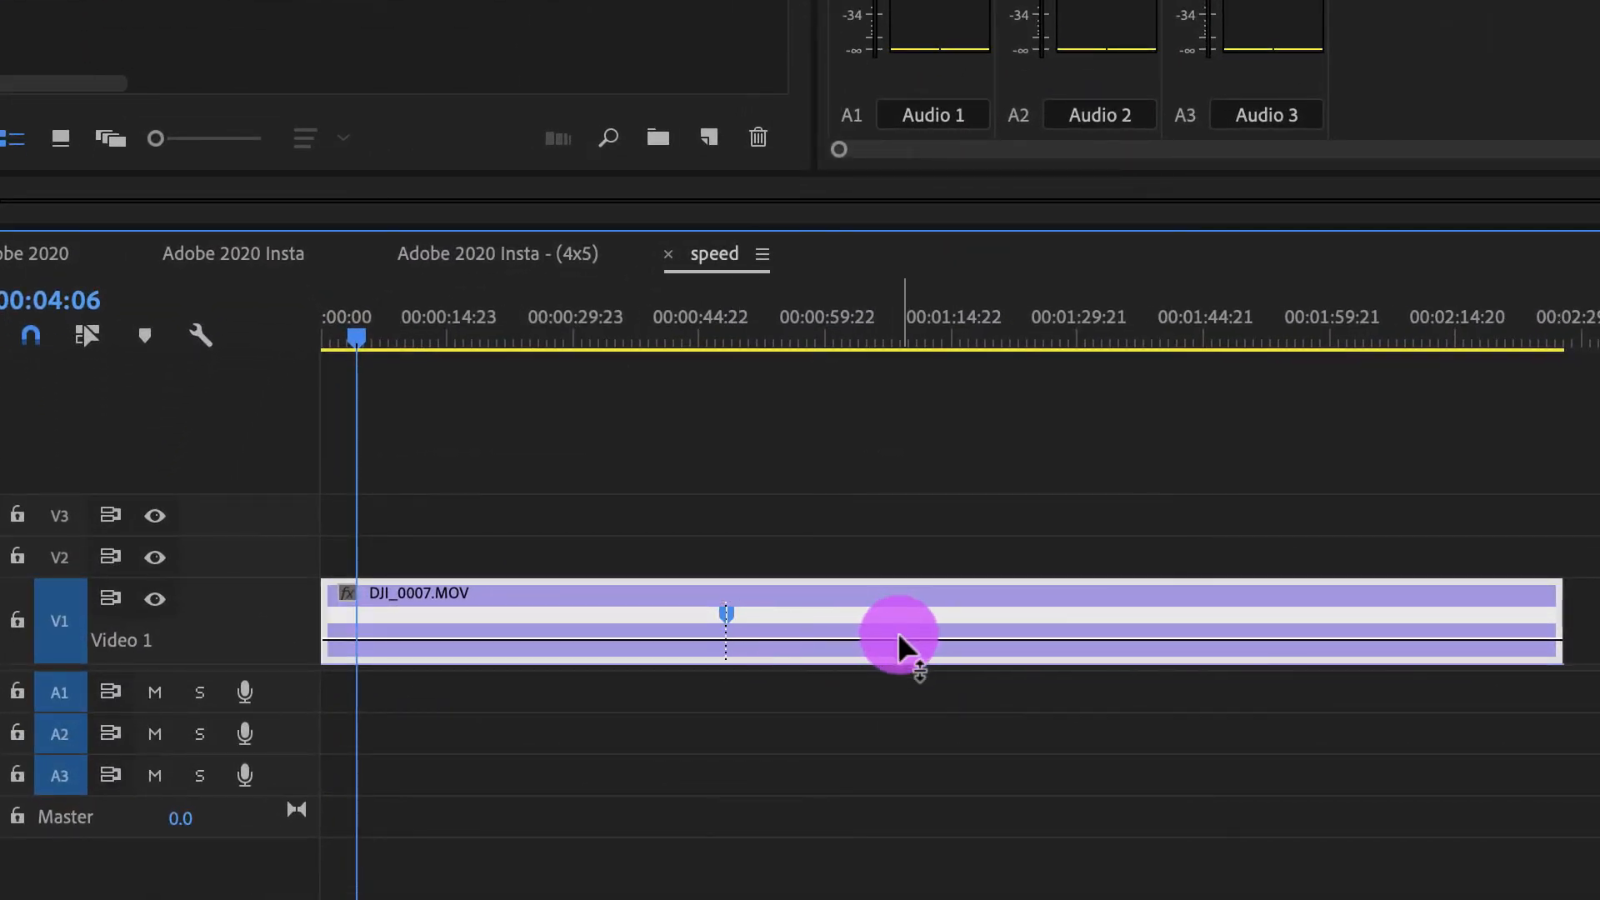
# Step: Try a 20000% speed on the part of the DJI_0007.MOV clip after the speed keyframe and undo it
pyautogui.moveTo(900, 646); pyautogui.dragTo(897, 609)
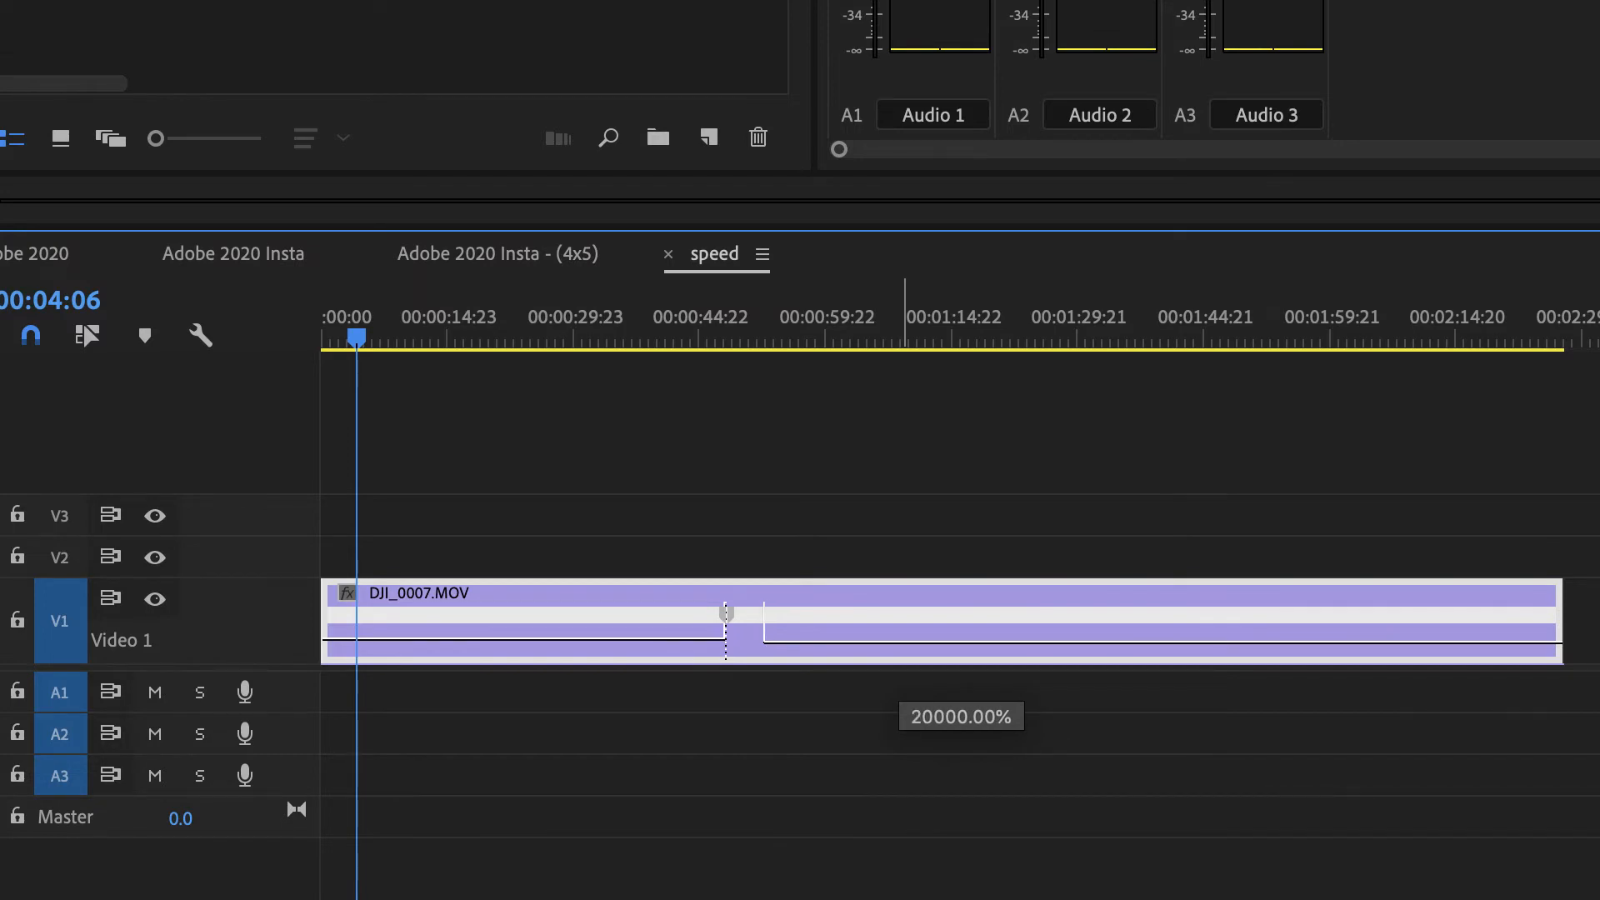
pyautogui.moveTo(896, 608); pyautogui.dragTo(897, 609)
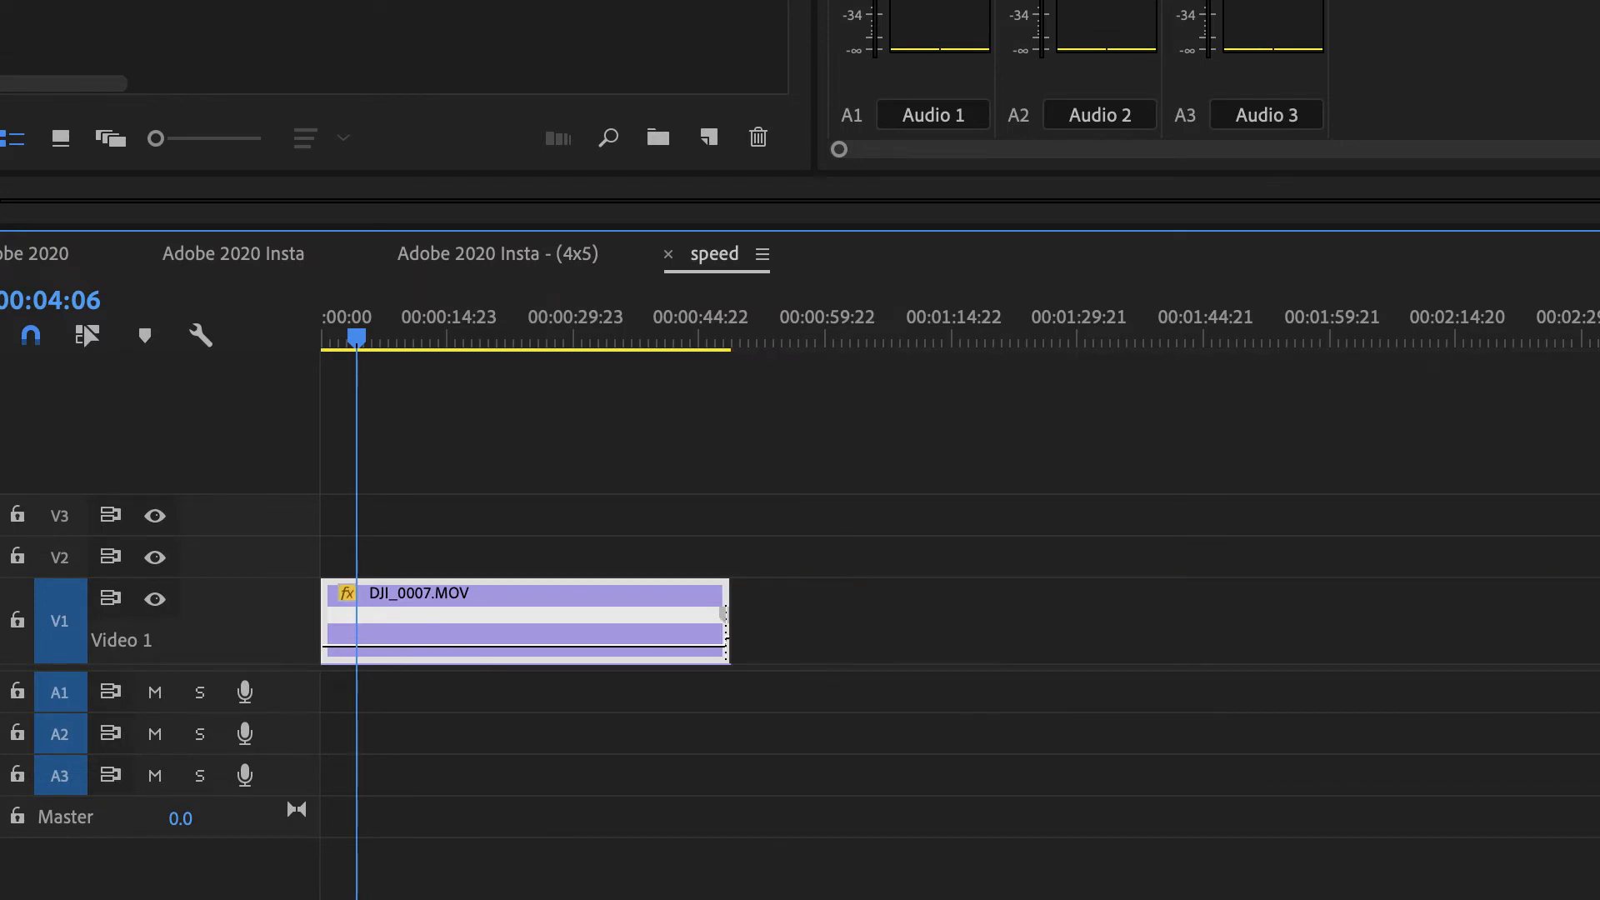
pyautogui.press('super+z')
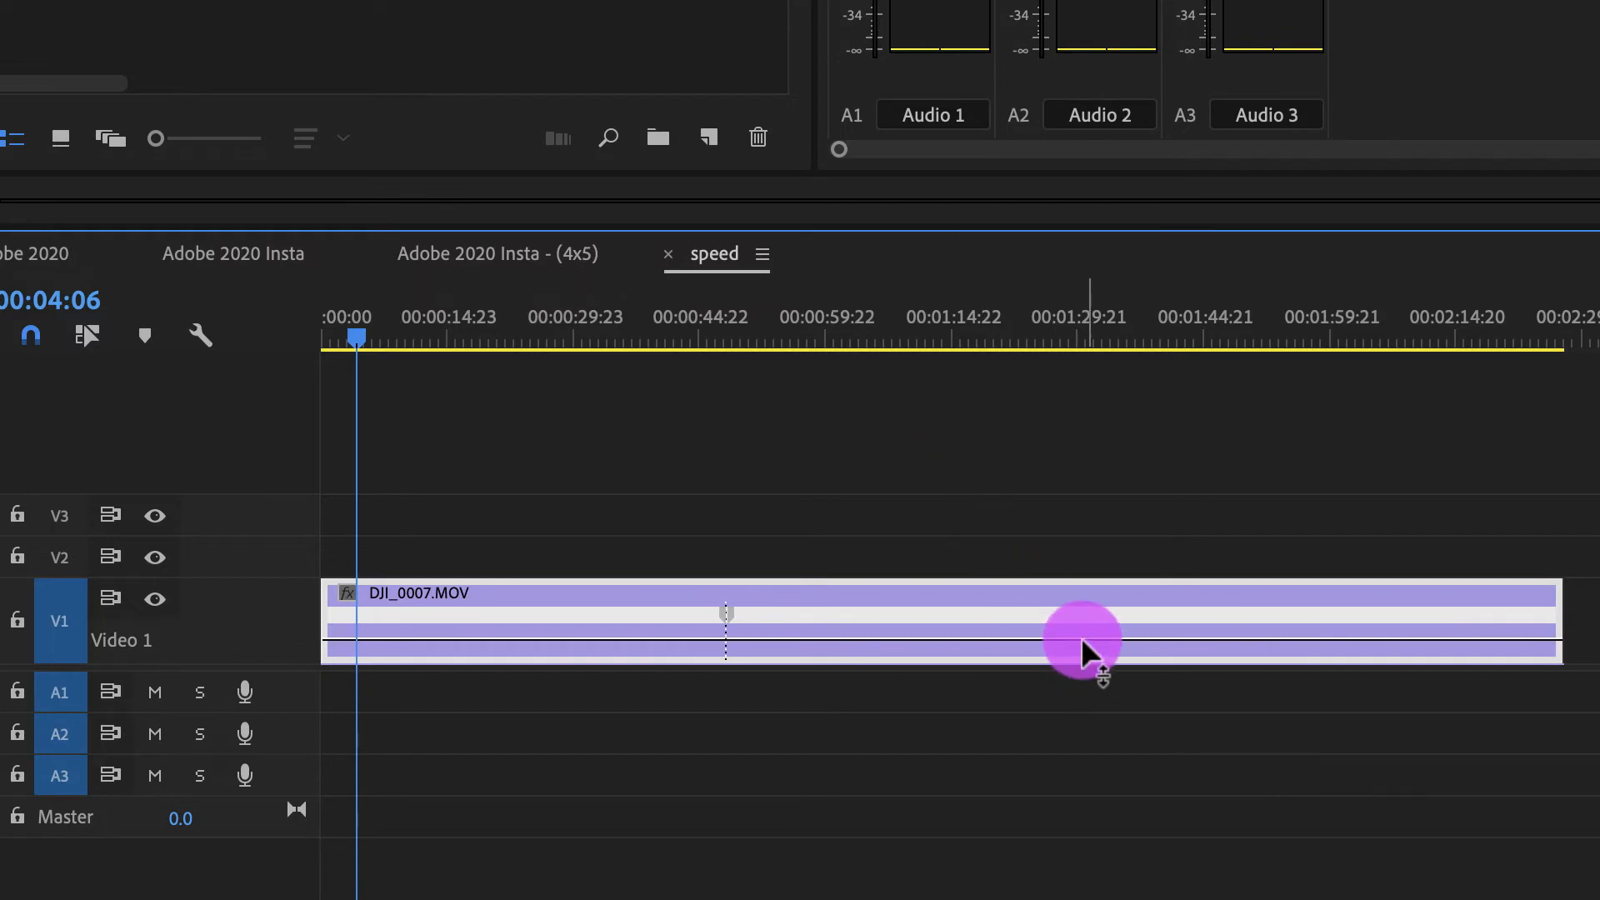
# Step: Raise the DJI_0007.MOV speed line after the keyframe and play the footage across the speed change up to about 00:00:50:10
pyautogui.moveTo(1082, 639); pyautogui.dragTo(1083, 609)
pyautogui.moveTo(738, 337); pyautogui.dragTo(711, 350)
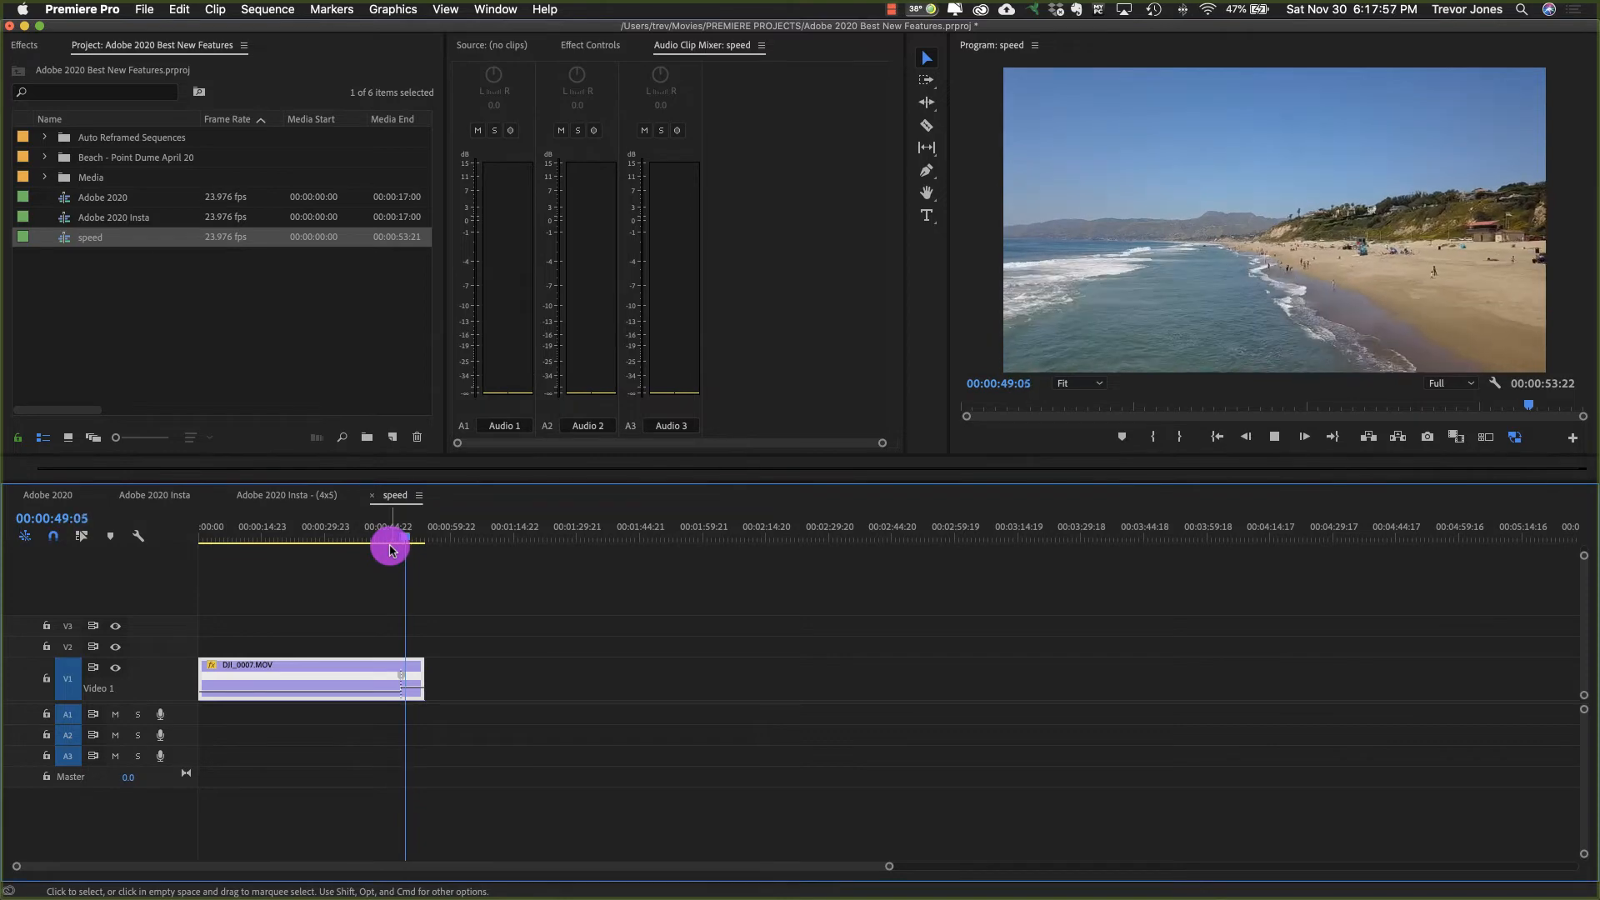
pyautogui.press('space')
pyautogui.click(390, 550)
# Step: Split the DJI_0007.MOV speed keyframe into a ramp ending at about 00:00:49:07 and play it from about 00:00:46:09
pyautogui.press('F3')
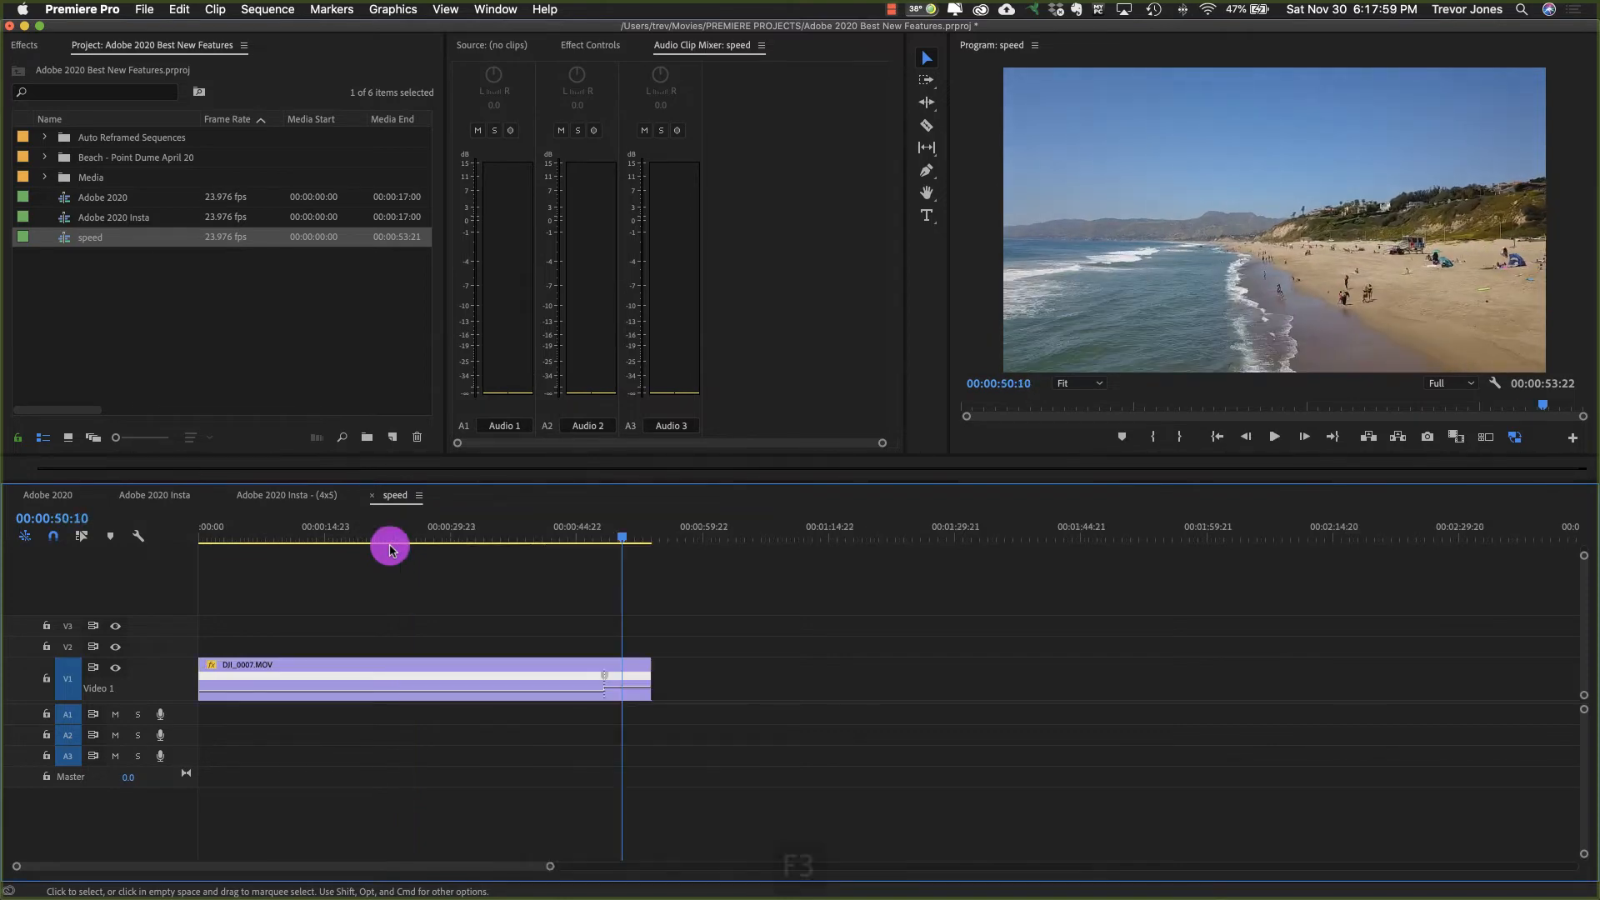
pyautogui.press('F3')
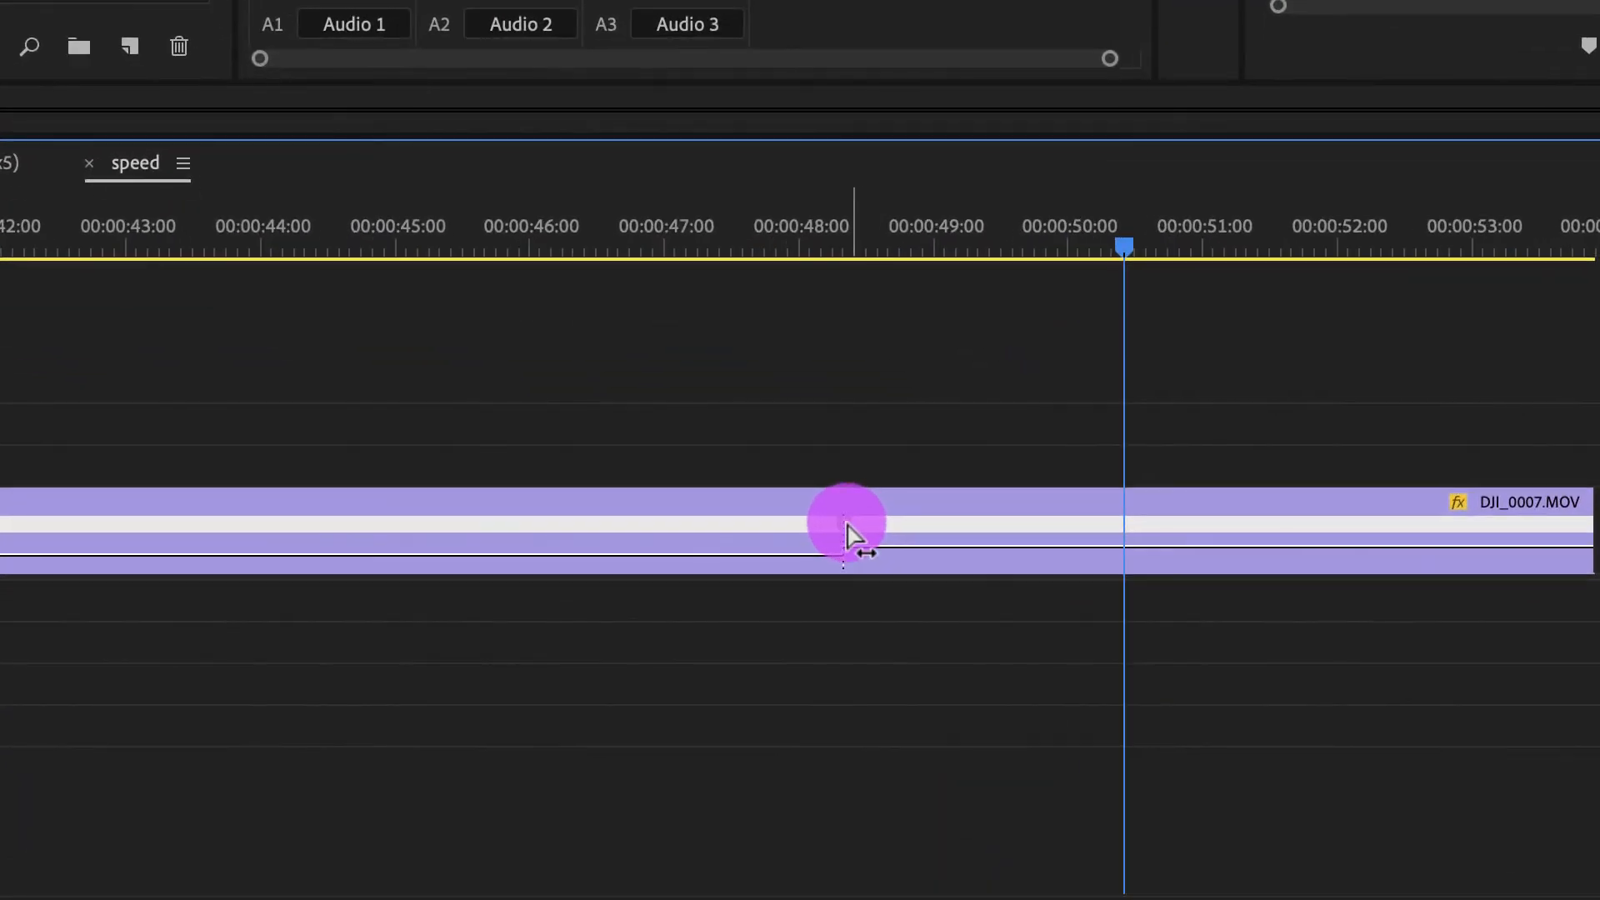
pyautogui.moveTo(847, 525); pyautogui.dragTo(973, 525)
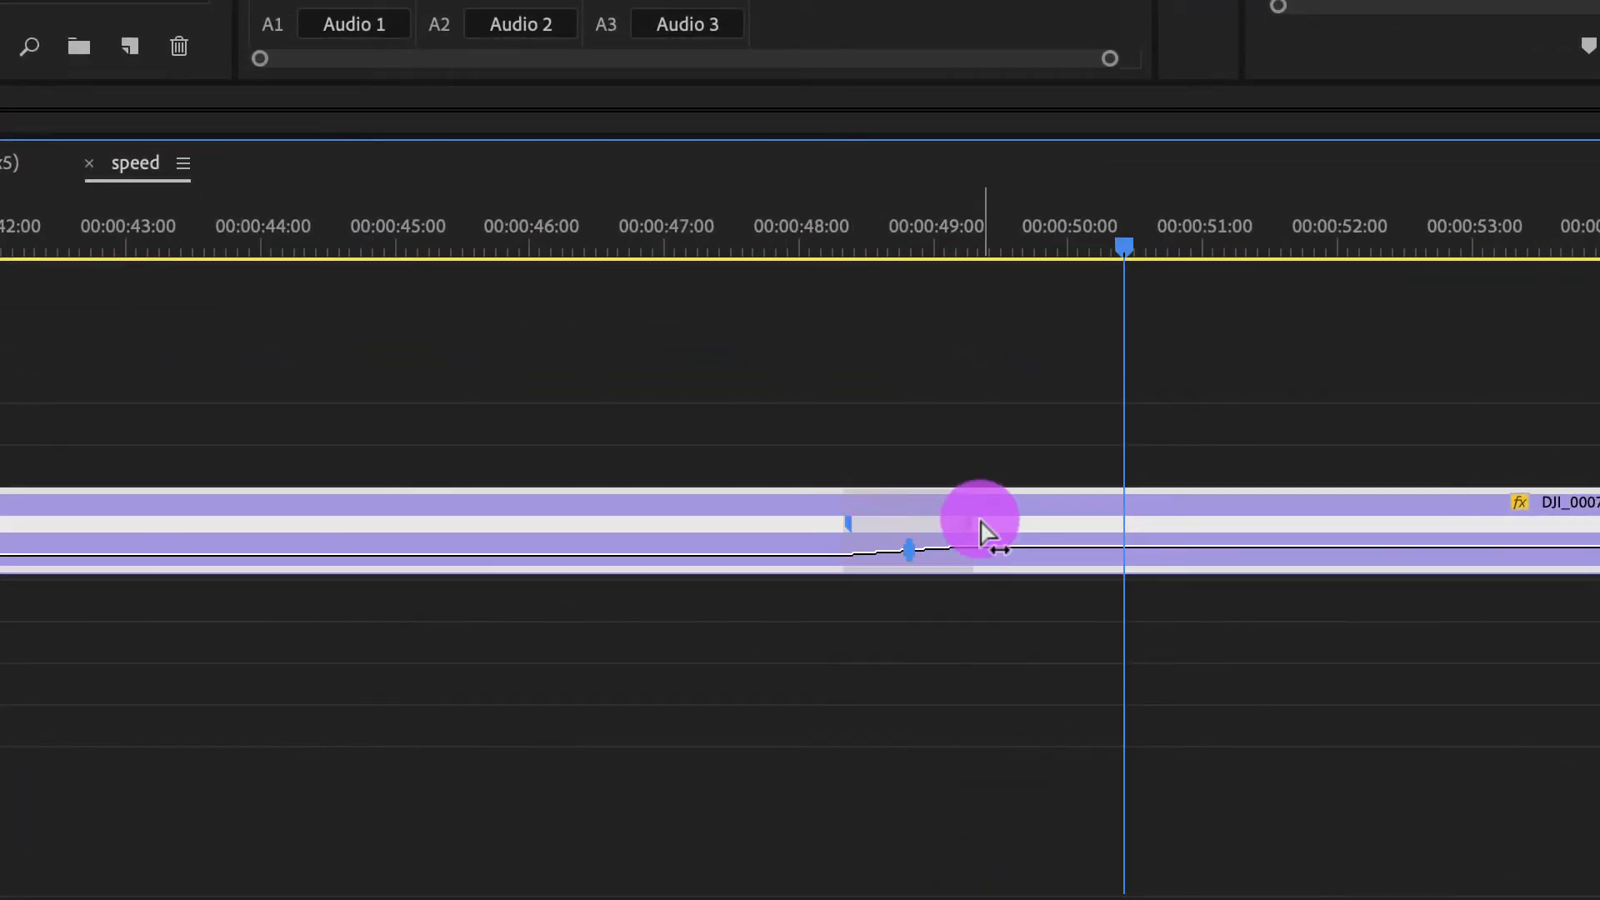
pyautogui.moveTo(891, 243); pyautogui.dragTo(581, 243)
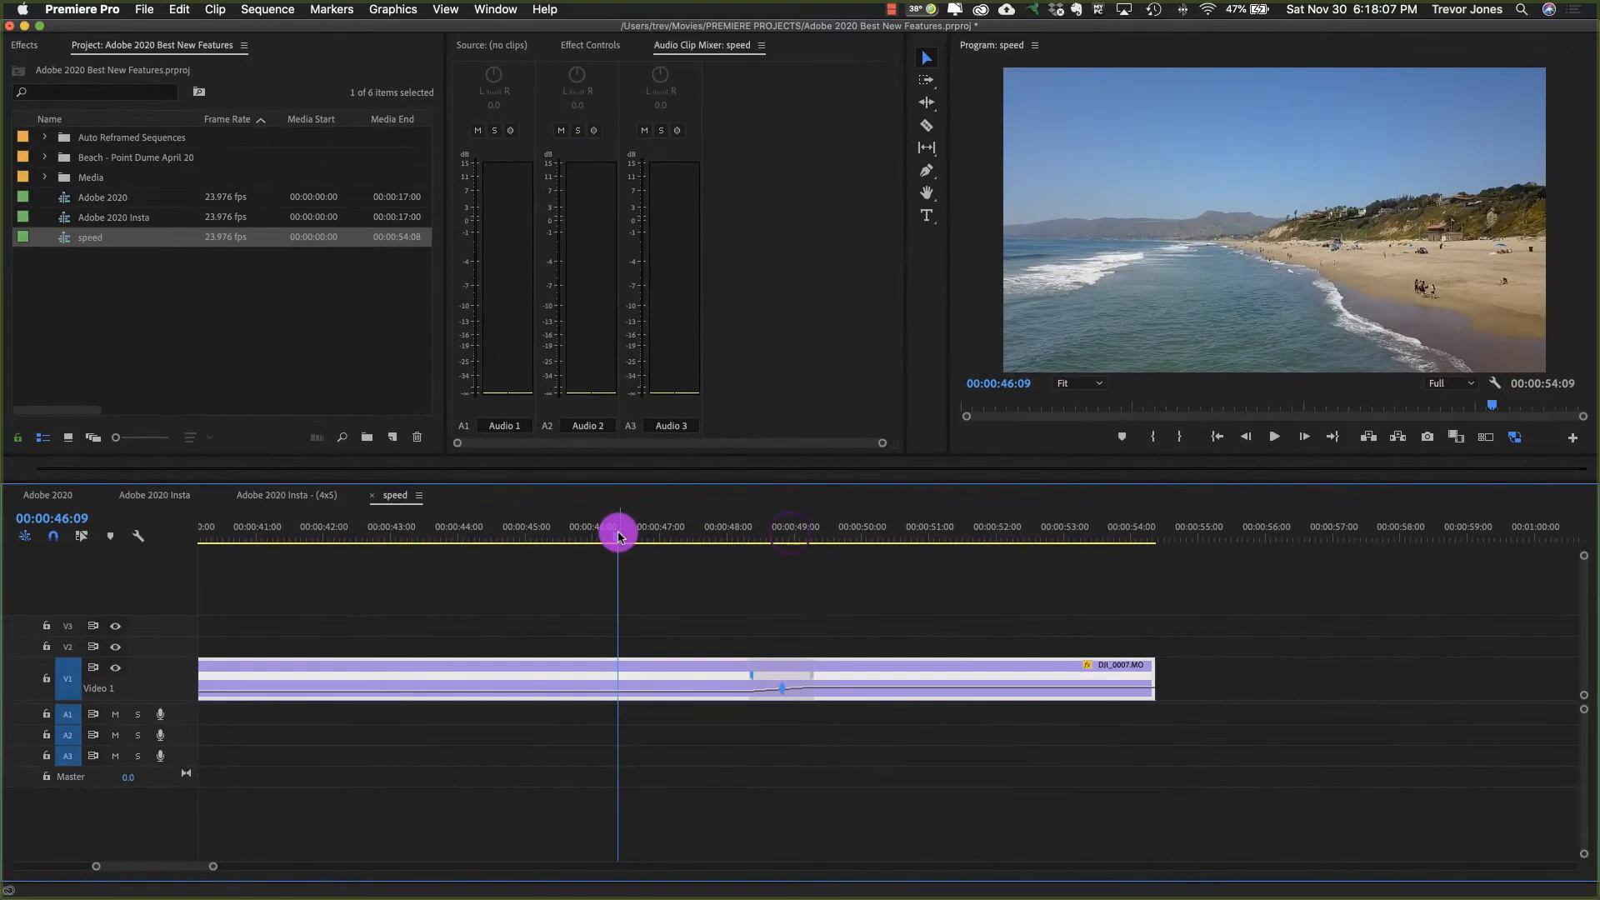
pyautogui.press('space')
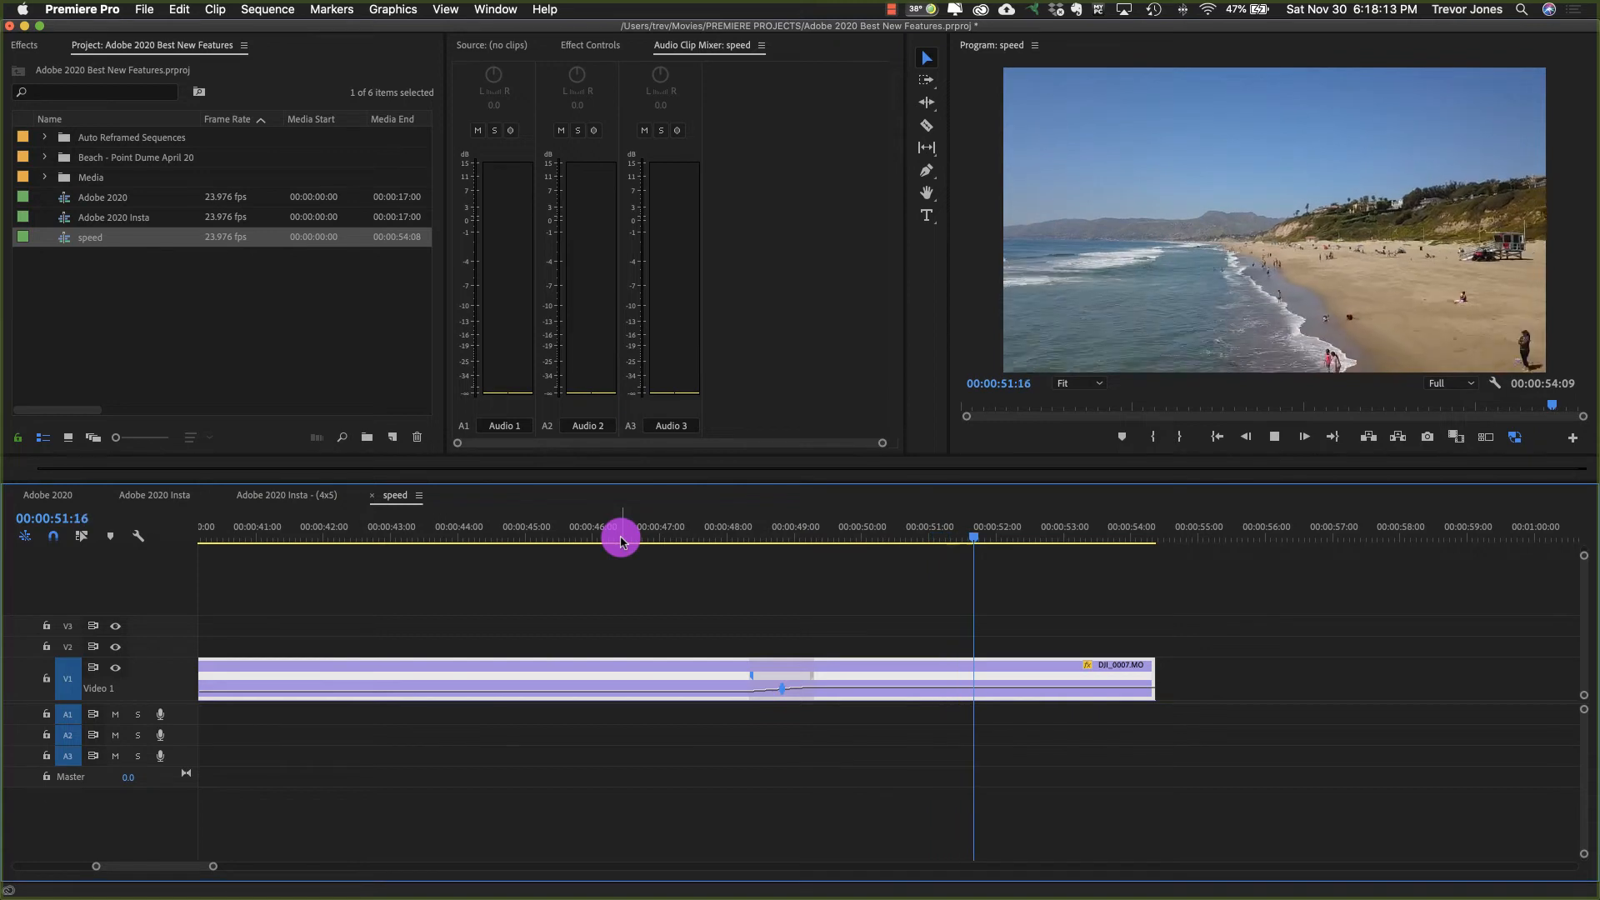
pyautogui.press('space')
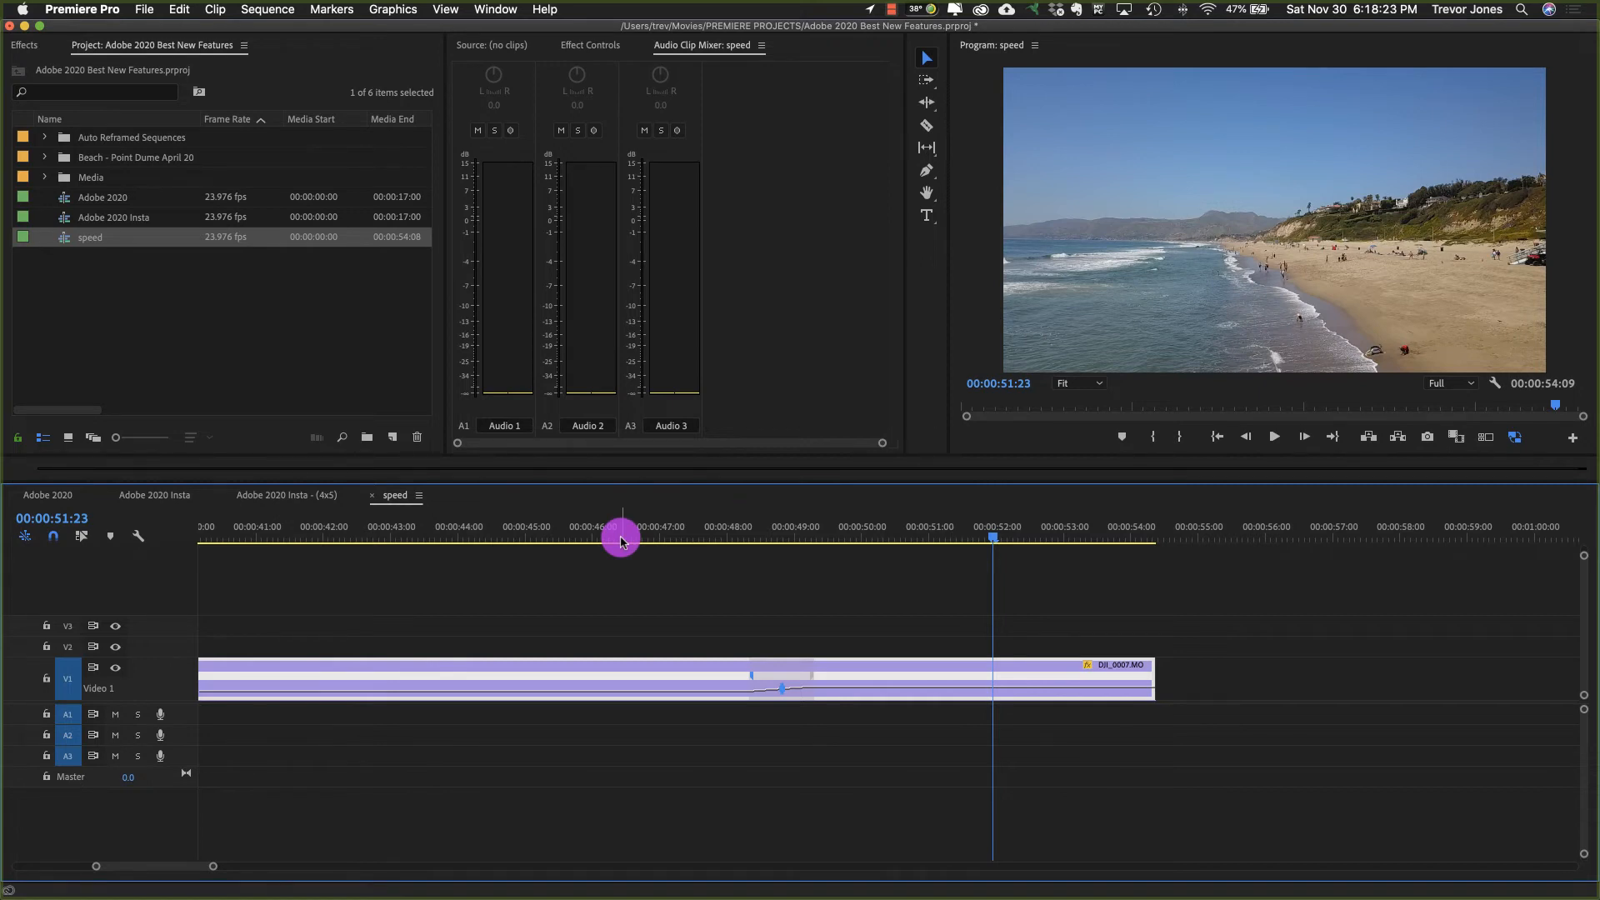
# Step: Try a scale of about 58 and a vertical position of about 515 on the DJI_0007.MOV clip, and undo back through the speed ramp
pyautogui.click(865, 612)
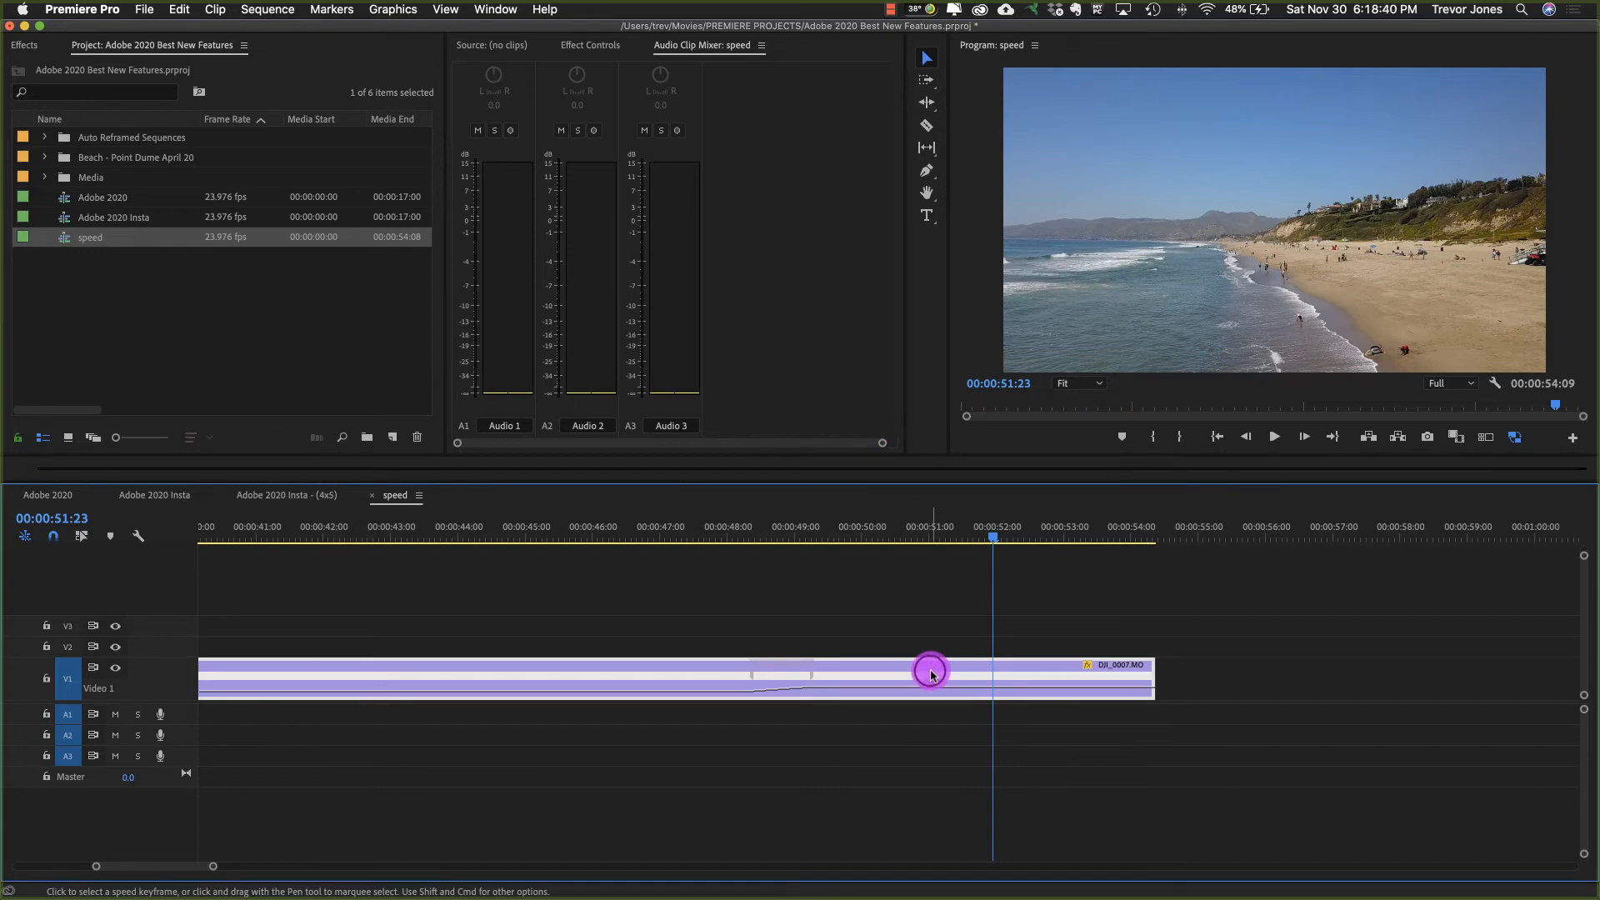
pyautogui.click(582, 45)
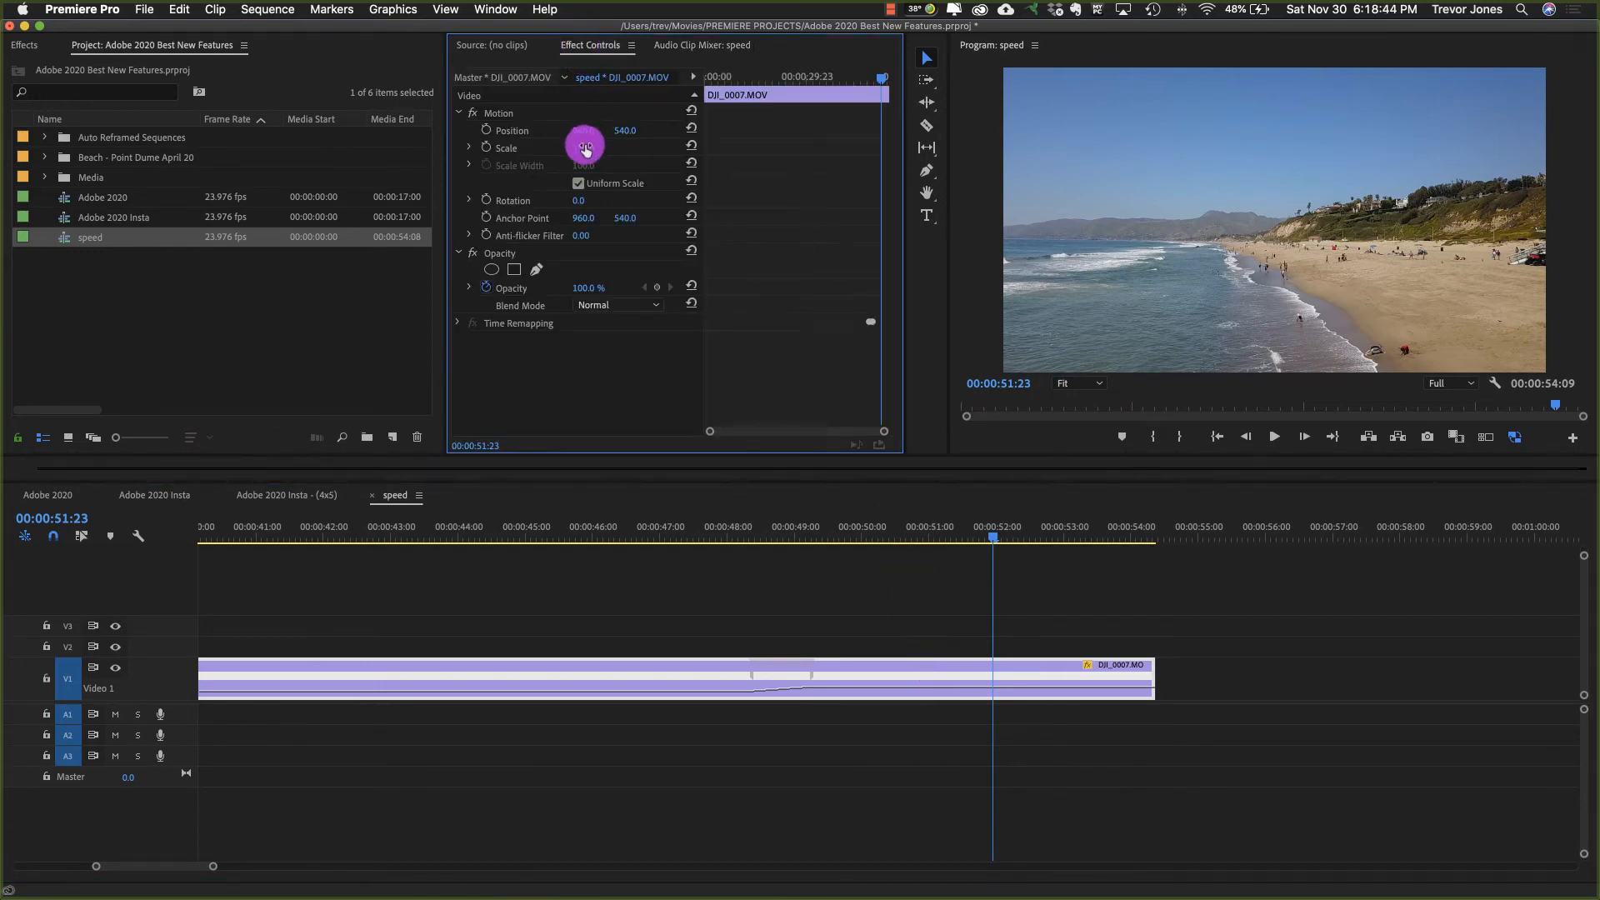
pyautogui.moveTo(586, 148)
pyautogui.mouseDown()
pyautogui.moveTo(540, 149)
pyautogui.moveTo(618, 131)
pyautogui.moveTo(544, 130)
pyautogui.moveTo(669, 131)
pyautogui.moveTo(611, 131)
pyautogui.mouseUp()
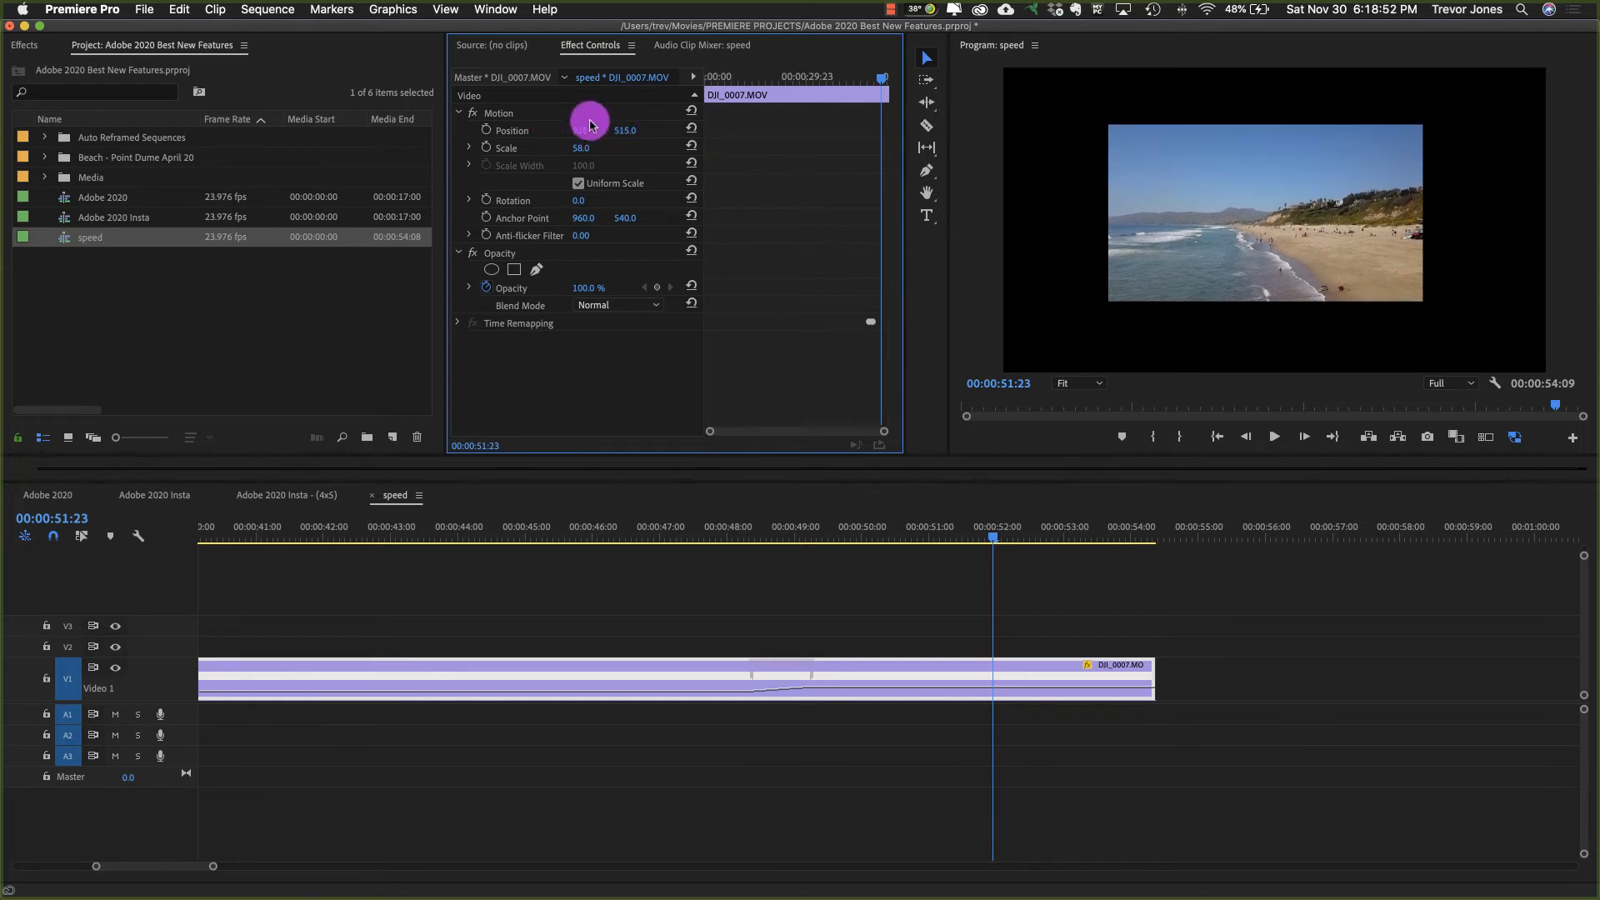
pyautogui.press('super+z')
pyautogui.press('super+z')
pyautogui.press('super+z')
pyautogui.press('super+z')
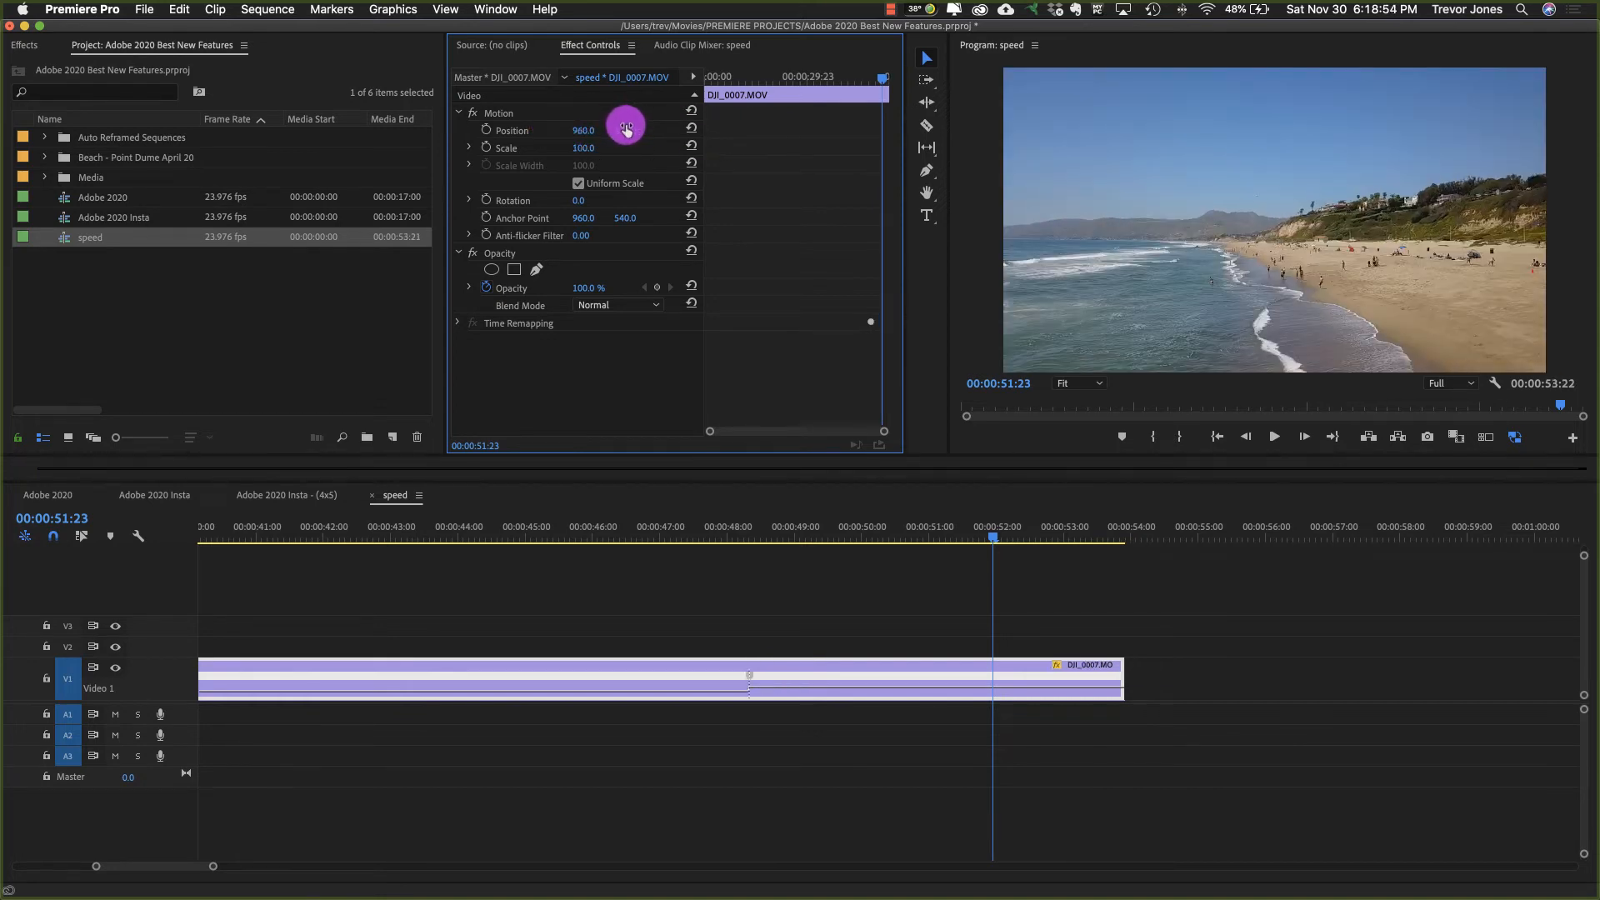
# Step: Activate the Motion handles and try shrinking the clip to about 11.5 scale at position 1246.1, 200.7 directly in the Program monitor
pyautogui.click(495, 114)
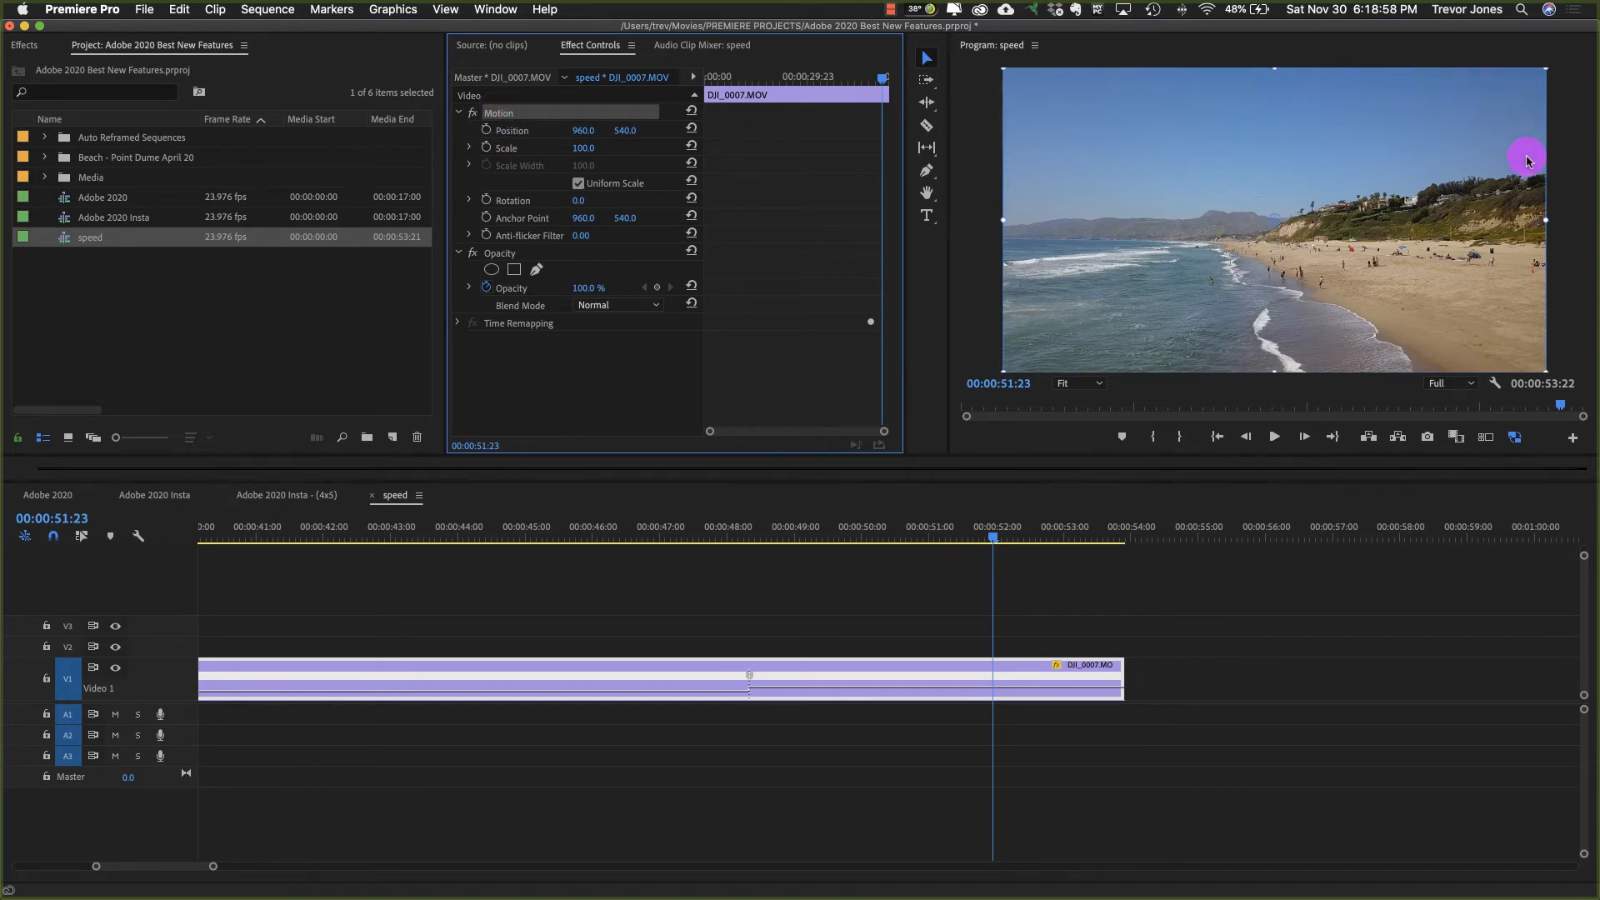
pyautogui.moveTo(1208, 222); pyautogui.dragTo(1231, 142)
pyautogui.moveTo(1086, 277); pyautogui.dragTo(1362, 261)
pyautogui.moveTo(1339, 125); pyautogui.dragTo(1192, 257)
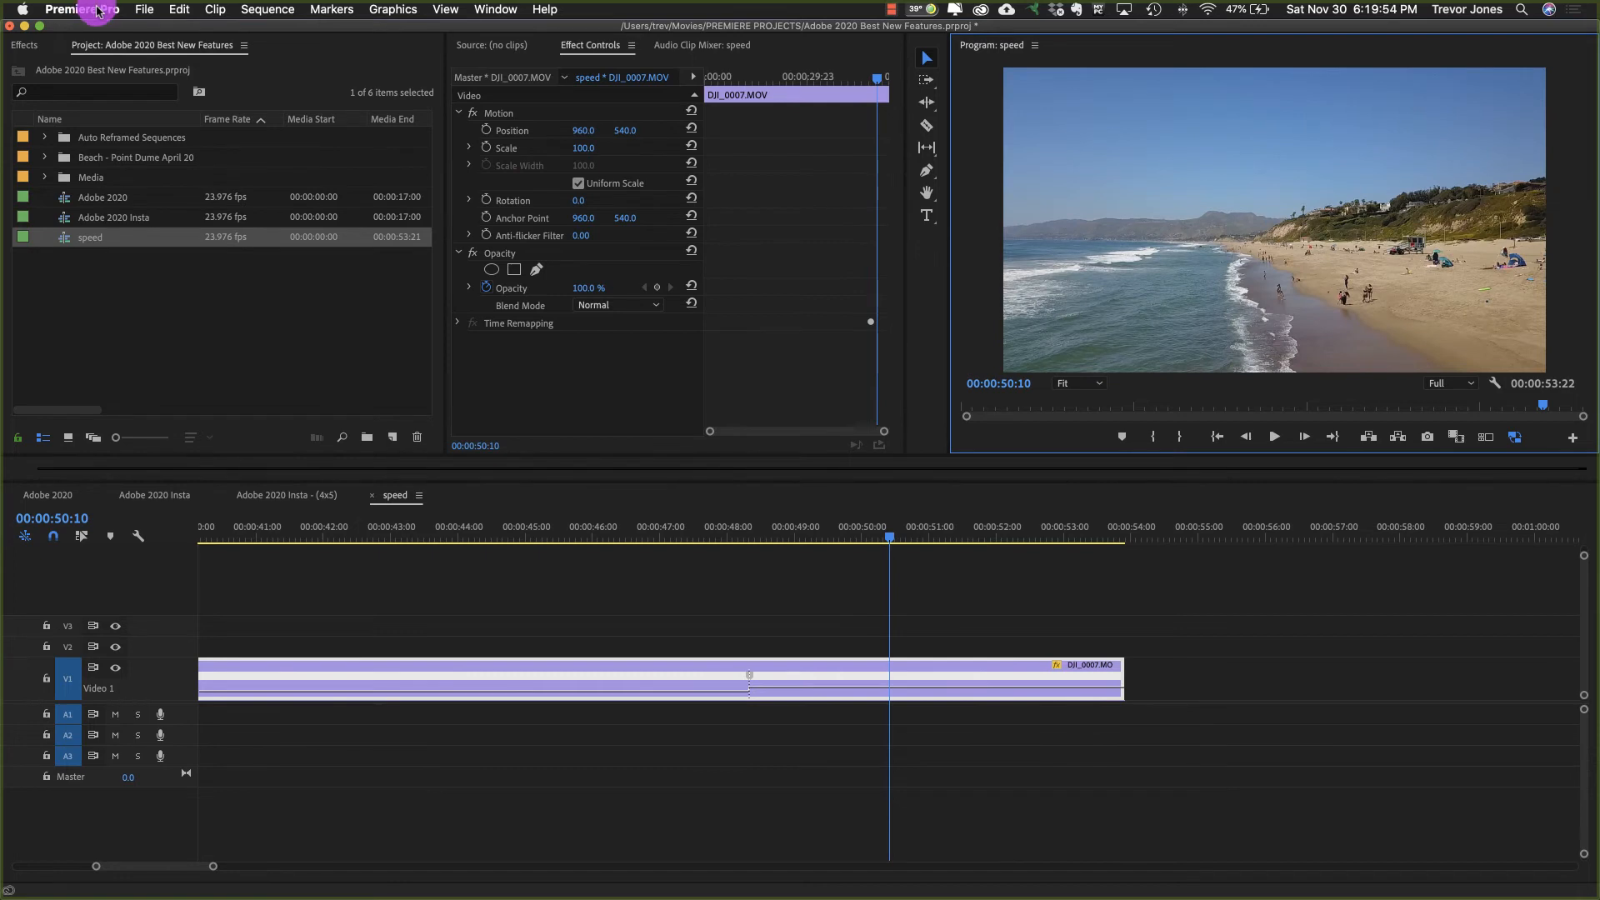
# Step: Find the Activate Direct Manipulation command in the keyboard shortcuts by searching "direc", assign it the shortcut U, and save
pyautogui.click(97, 10)
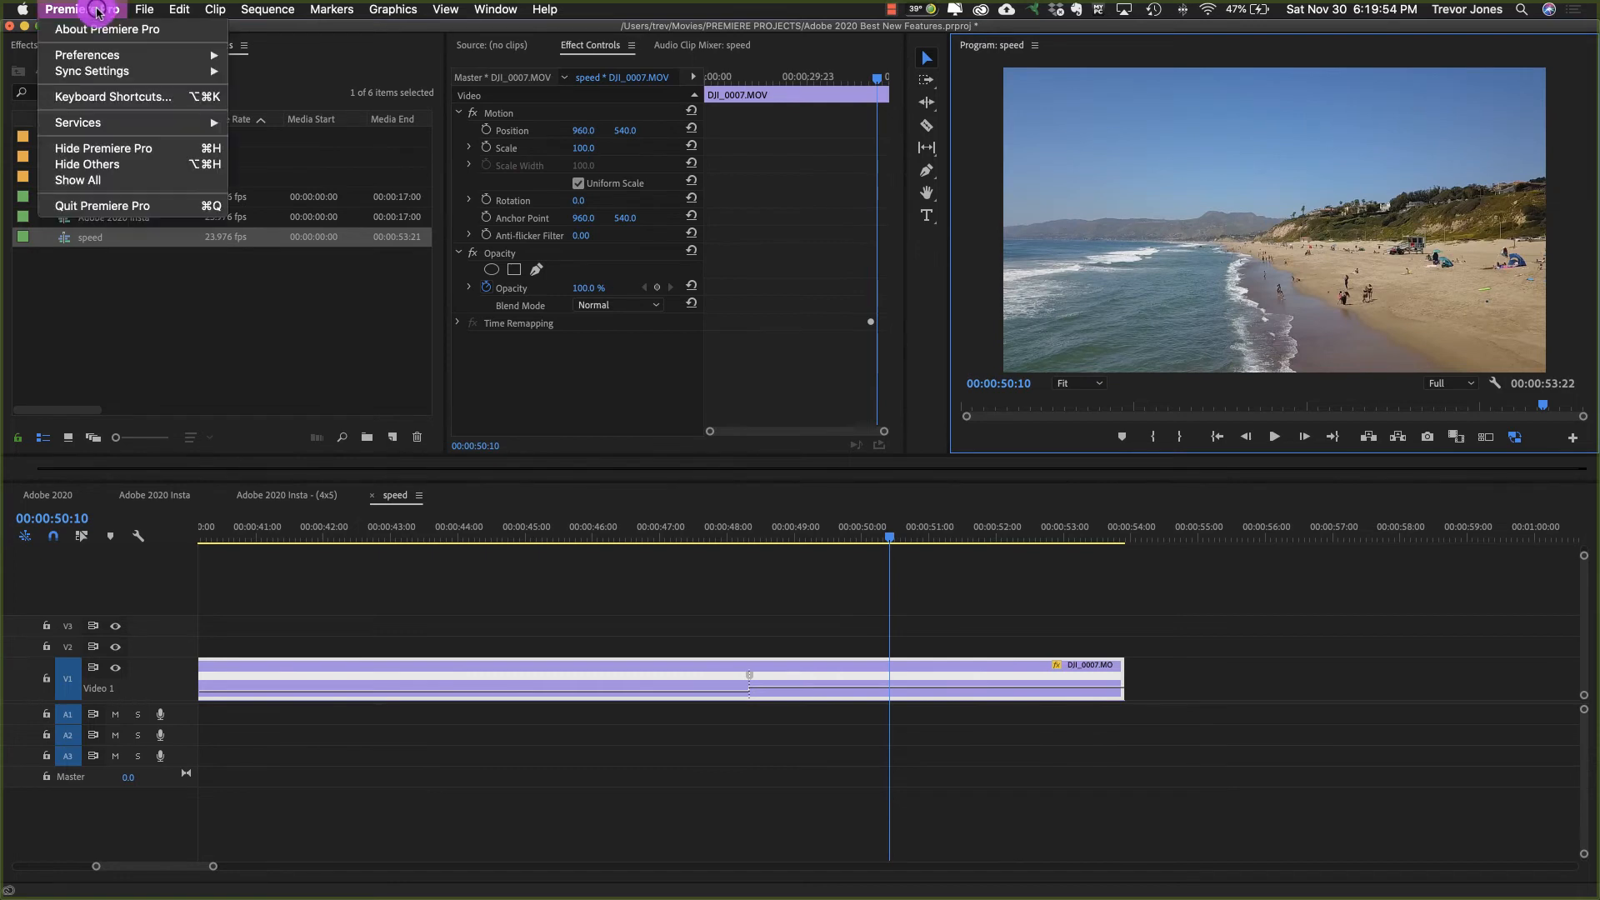
pyautogui.click(104, 99)
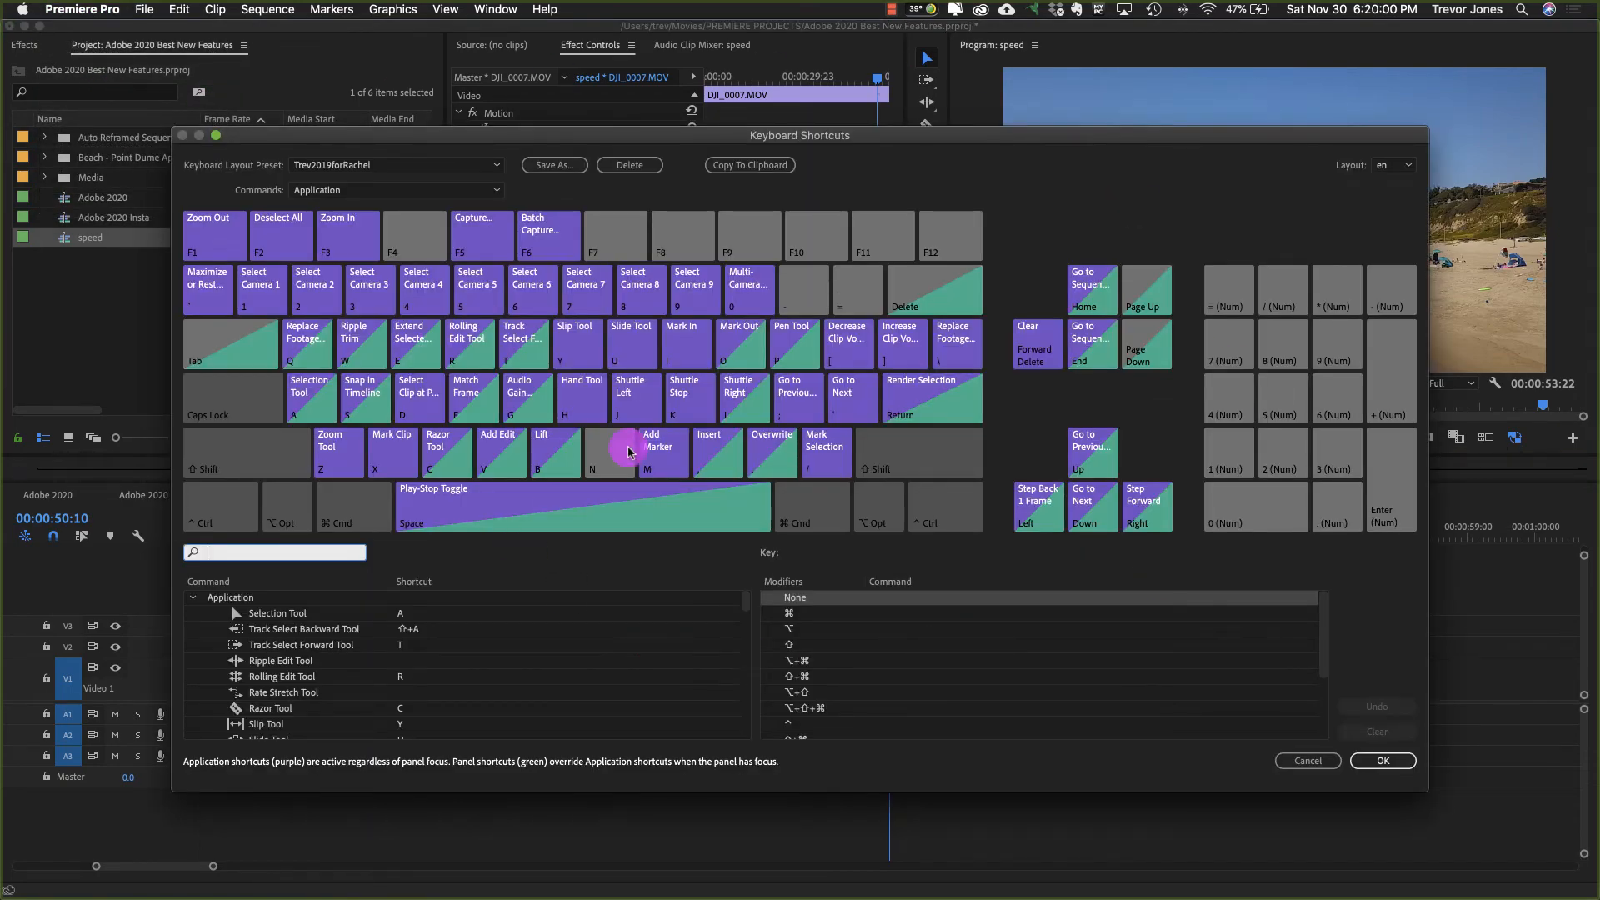
pyautogui.click(215, 552)
pyautogui.write('direc')
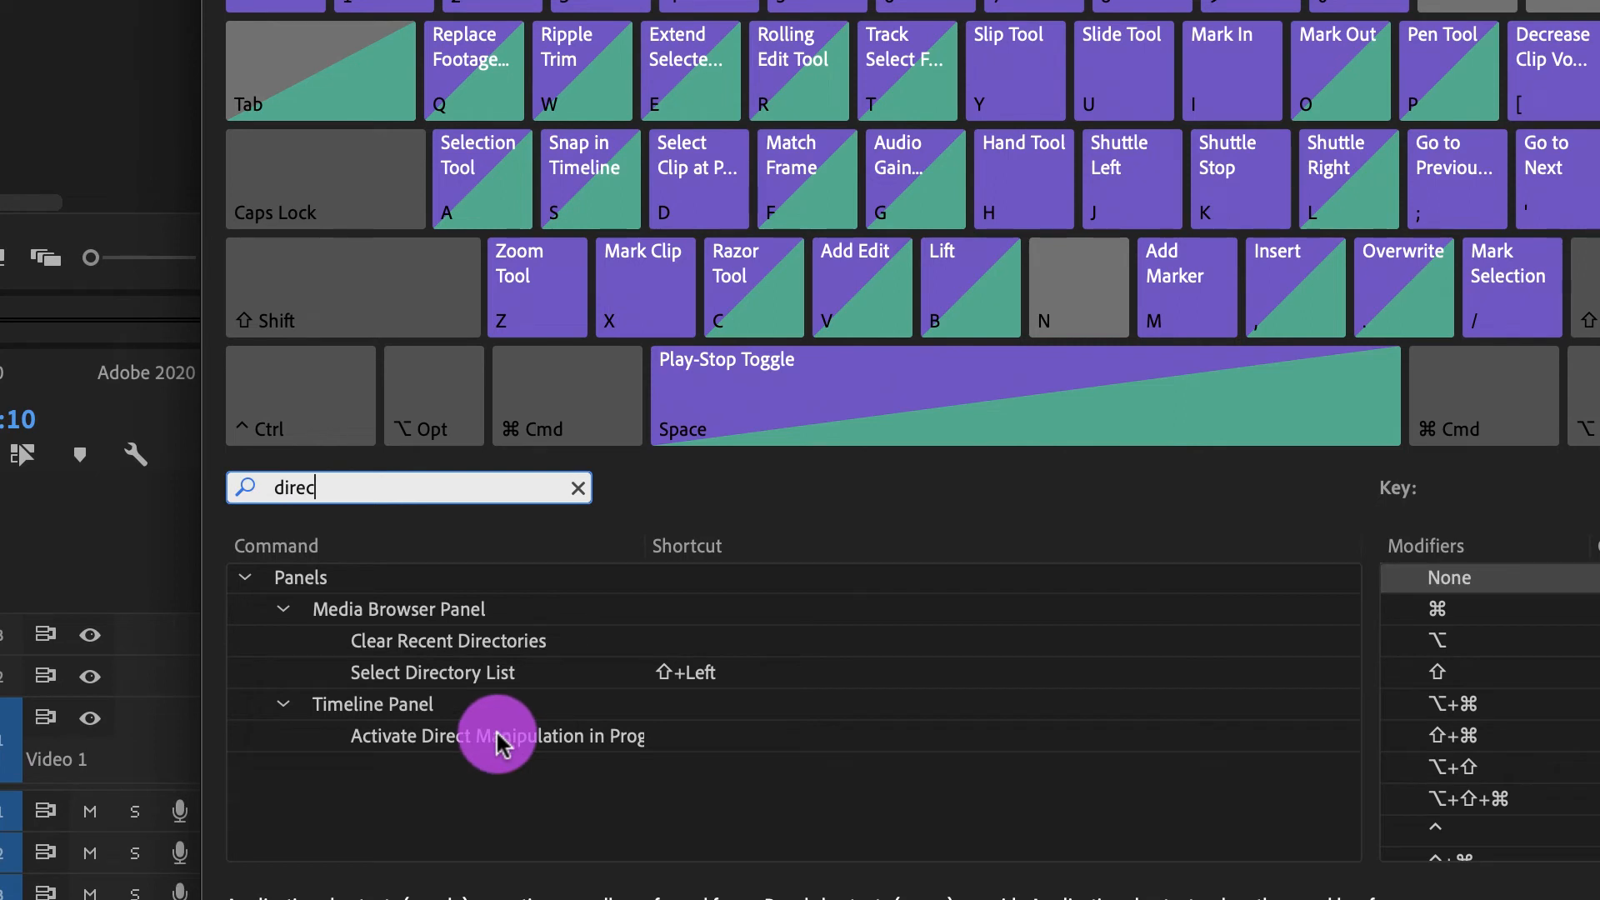
pyautogui.click(499, 740)
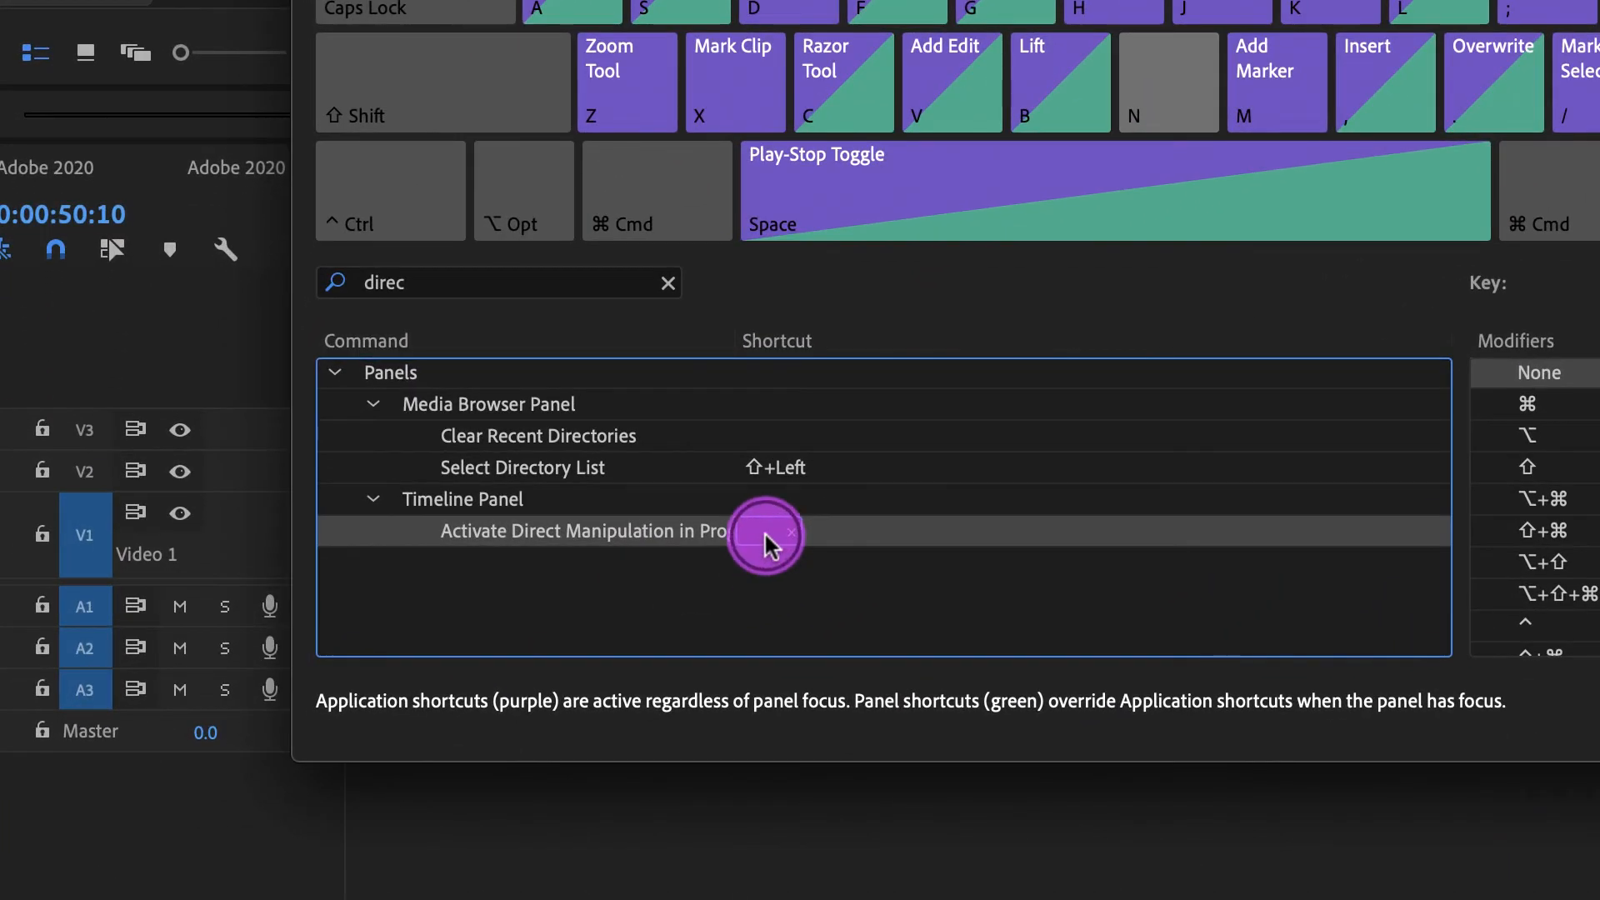
pyautogui.click(766, 536)
pyautogui.press('u')
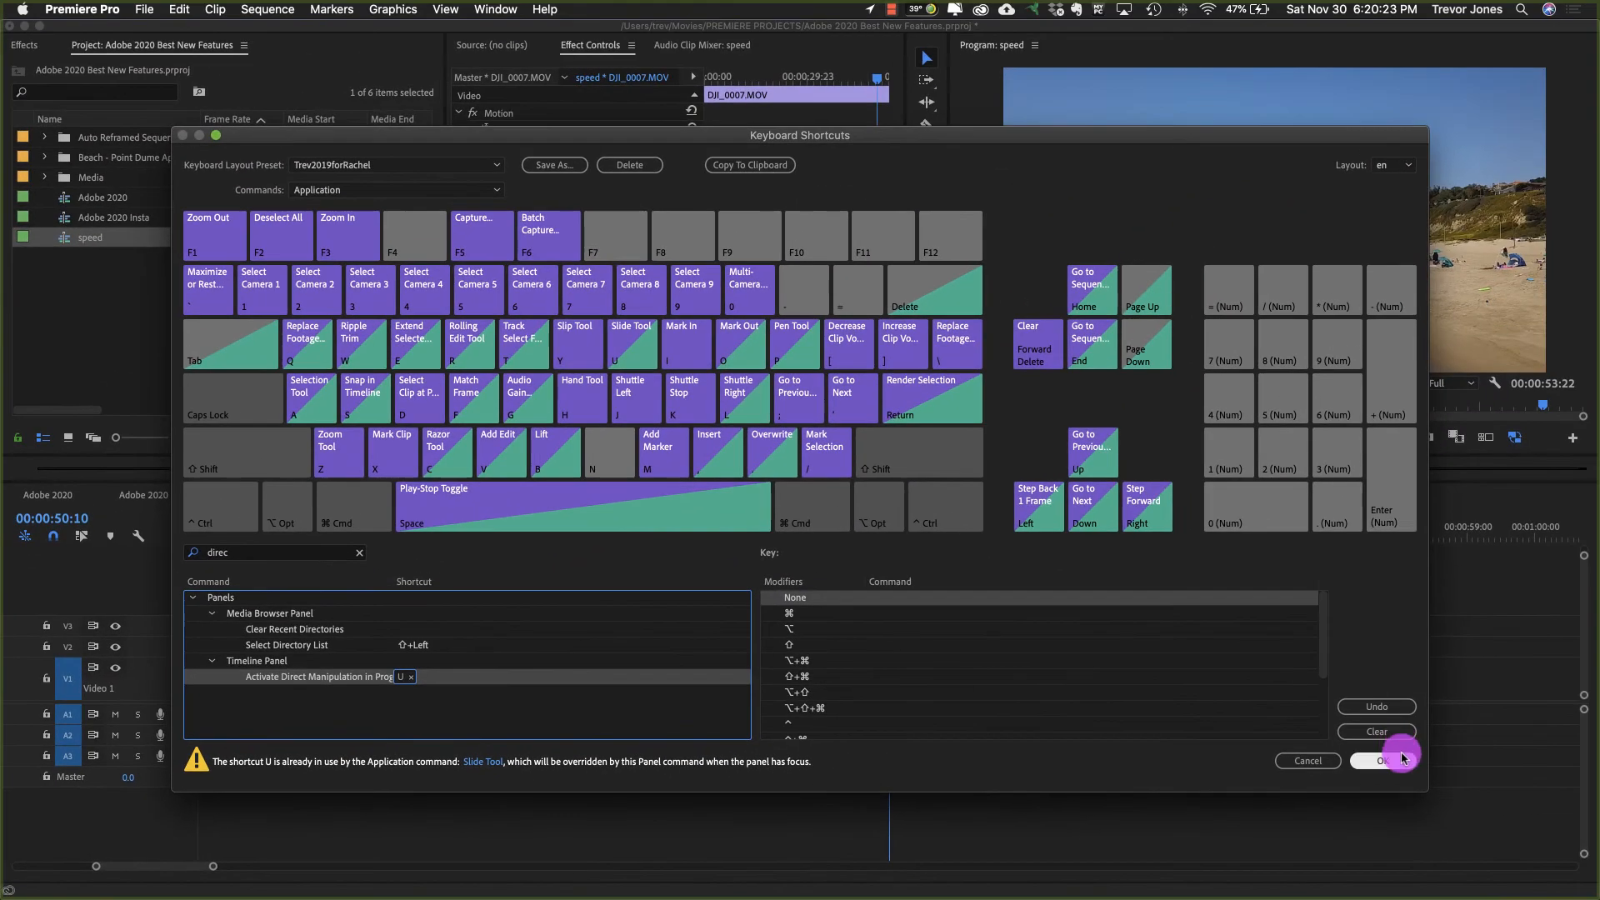
pyautogui.click(1395, 759)
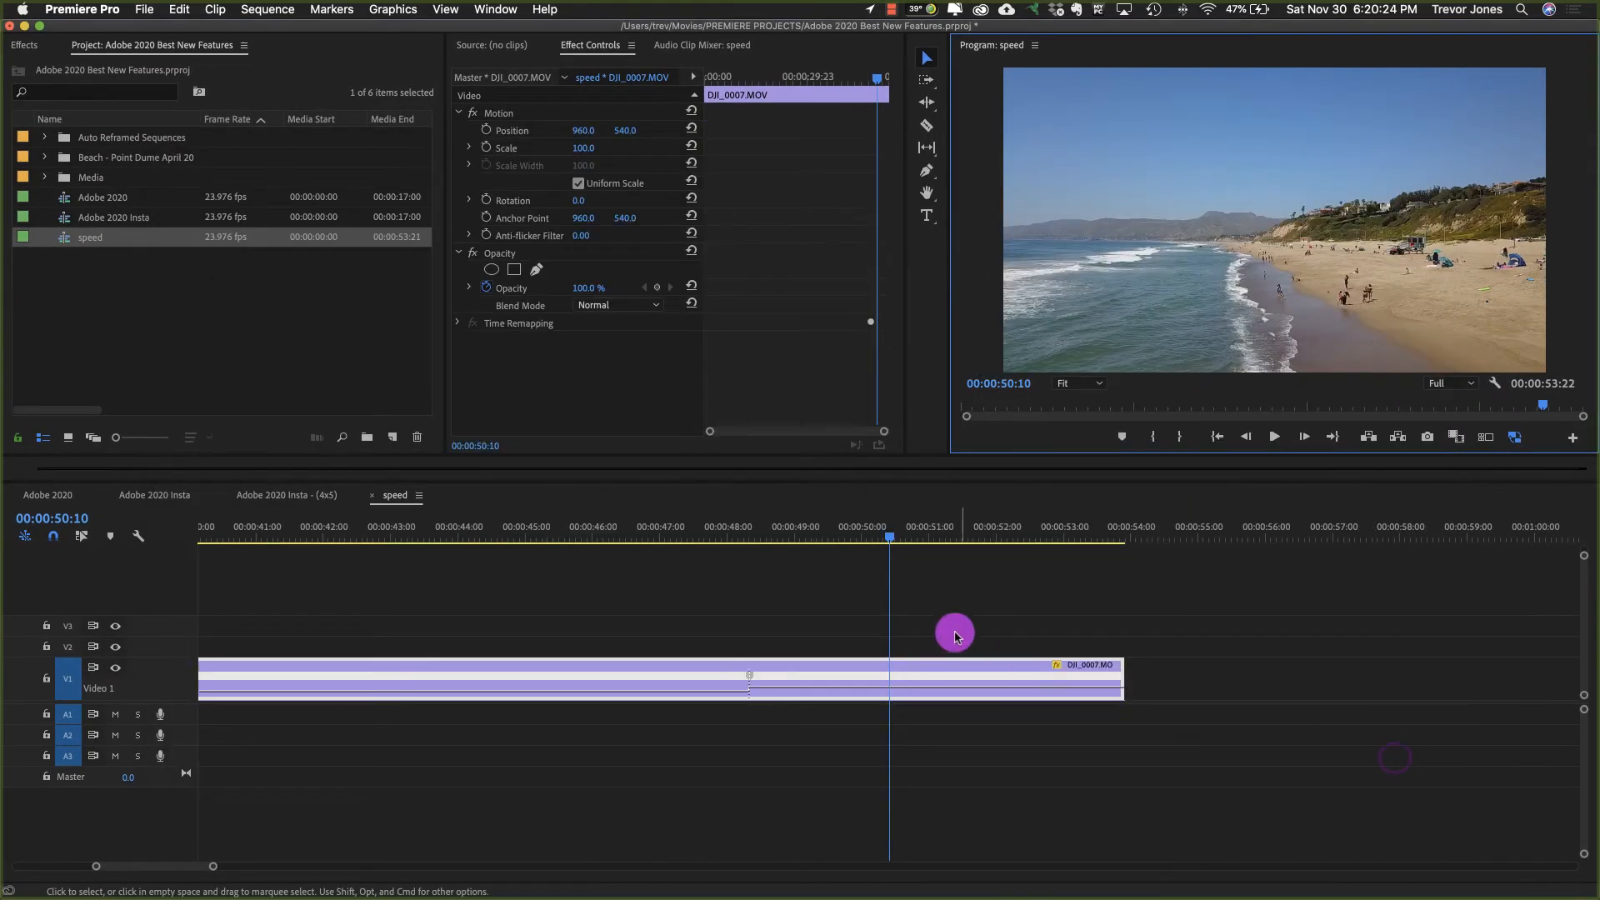
pyautogui.click(832, 598)
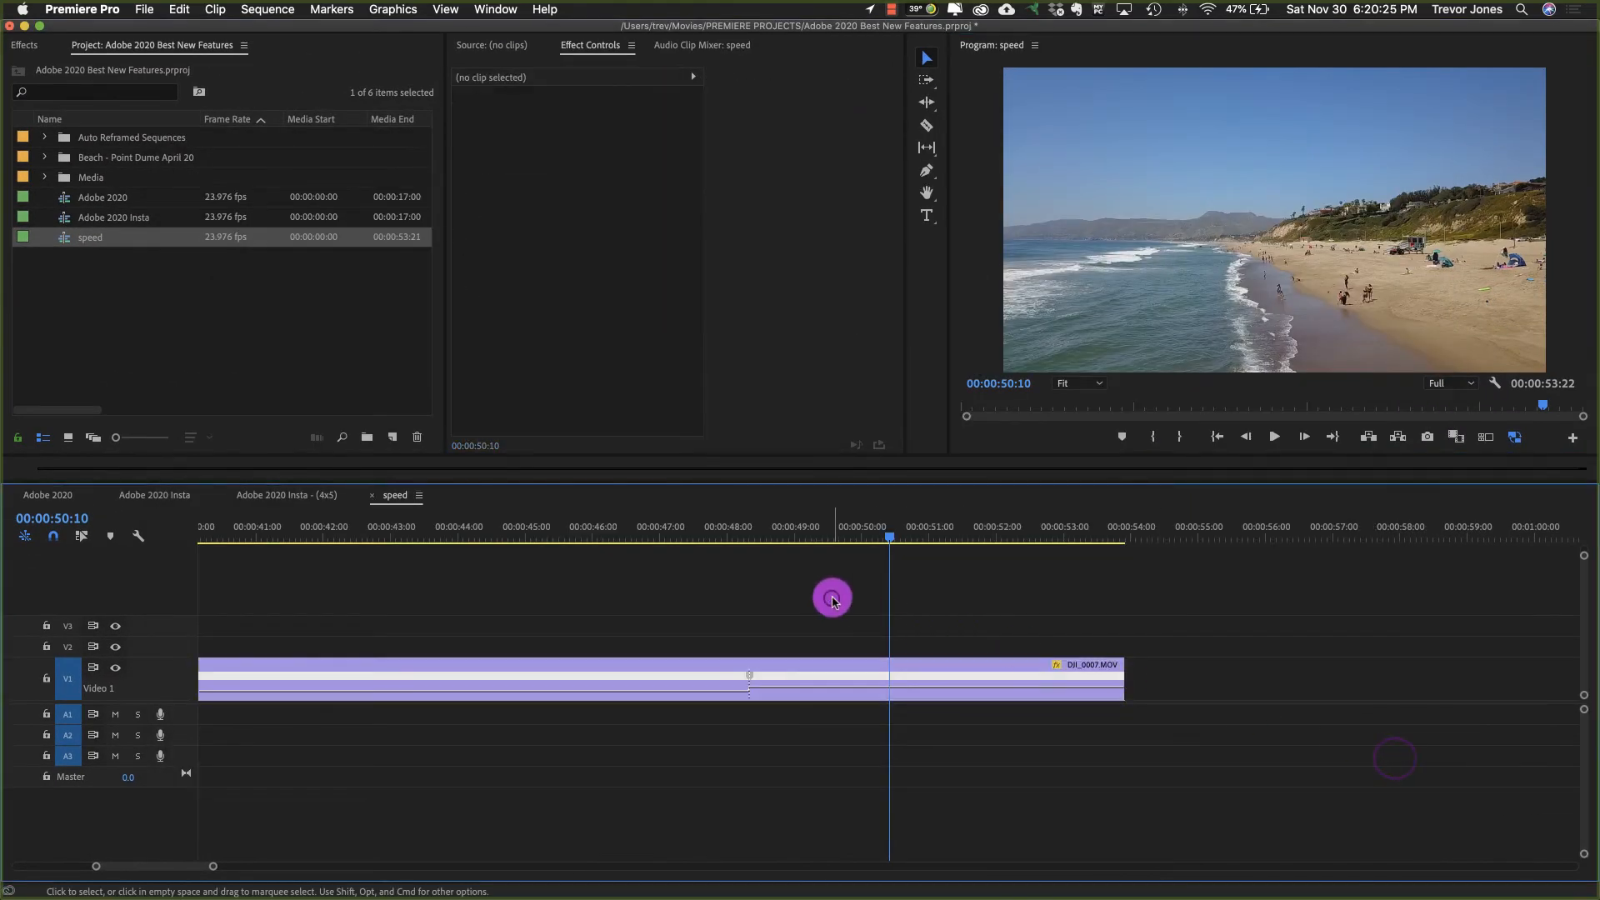
pyautogui.click(864, 676)
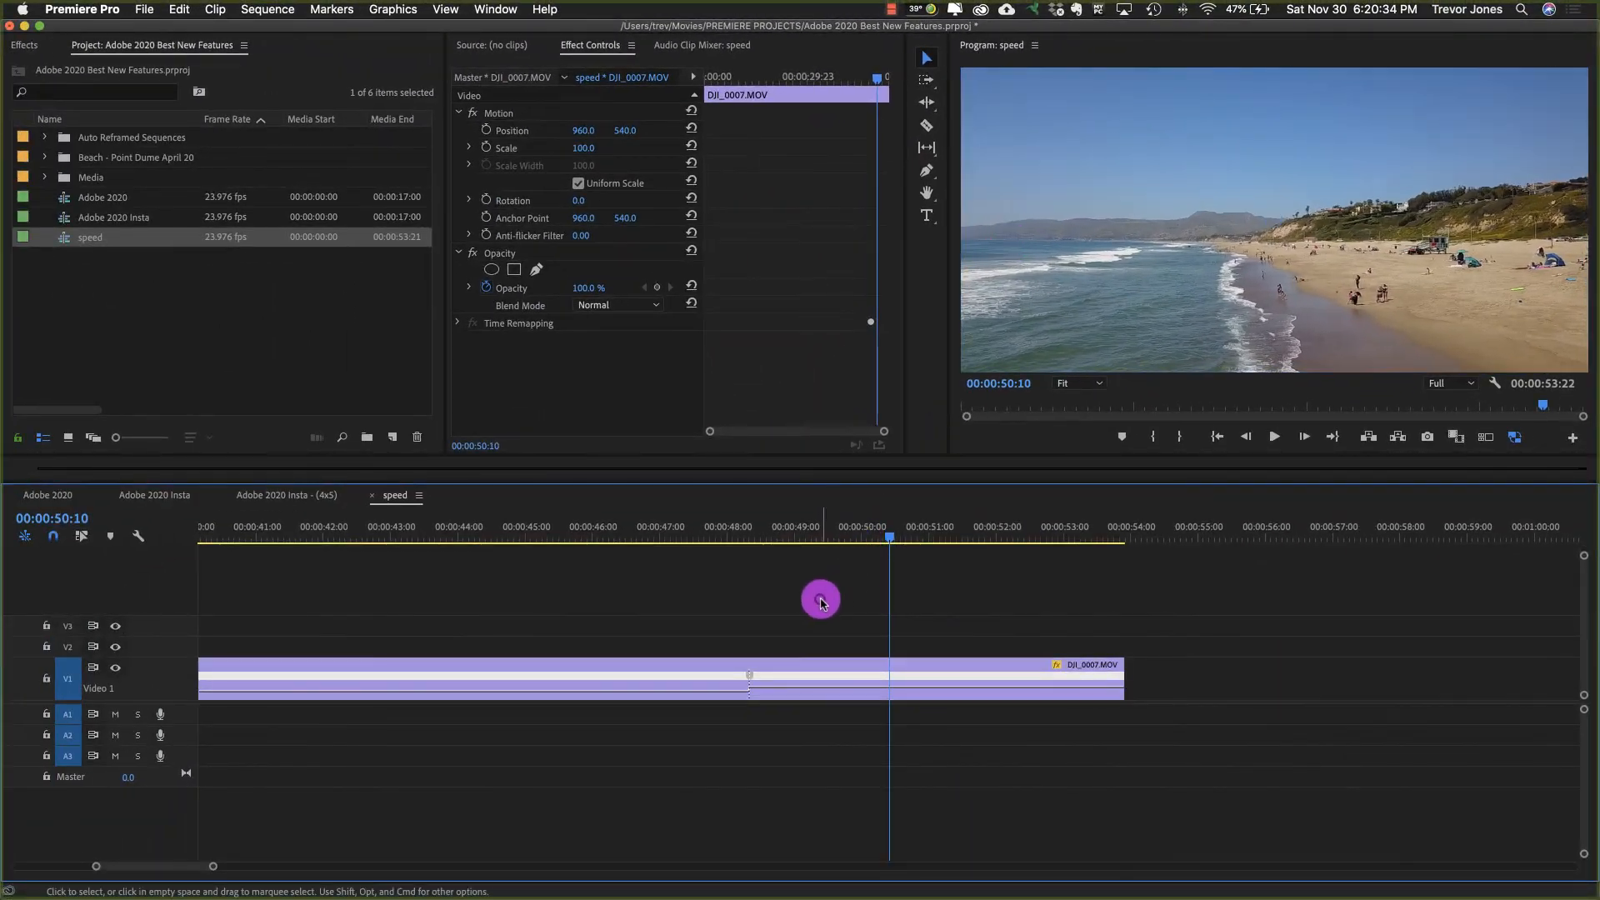
pyautogui.click(818, 603)
pyautogui.click(854, 667)
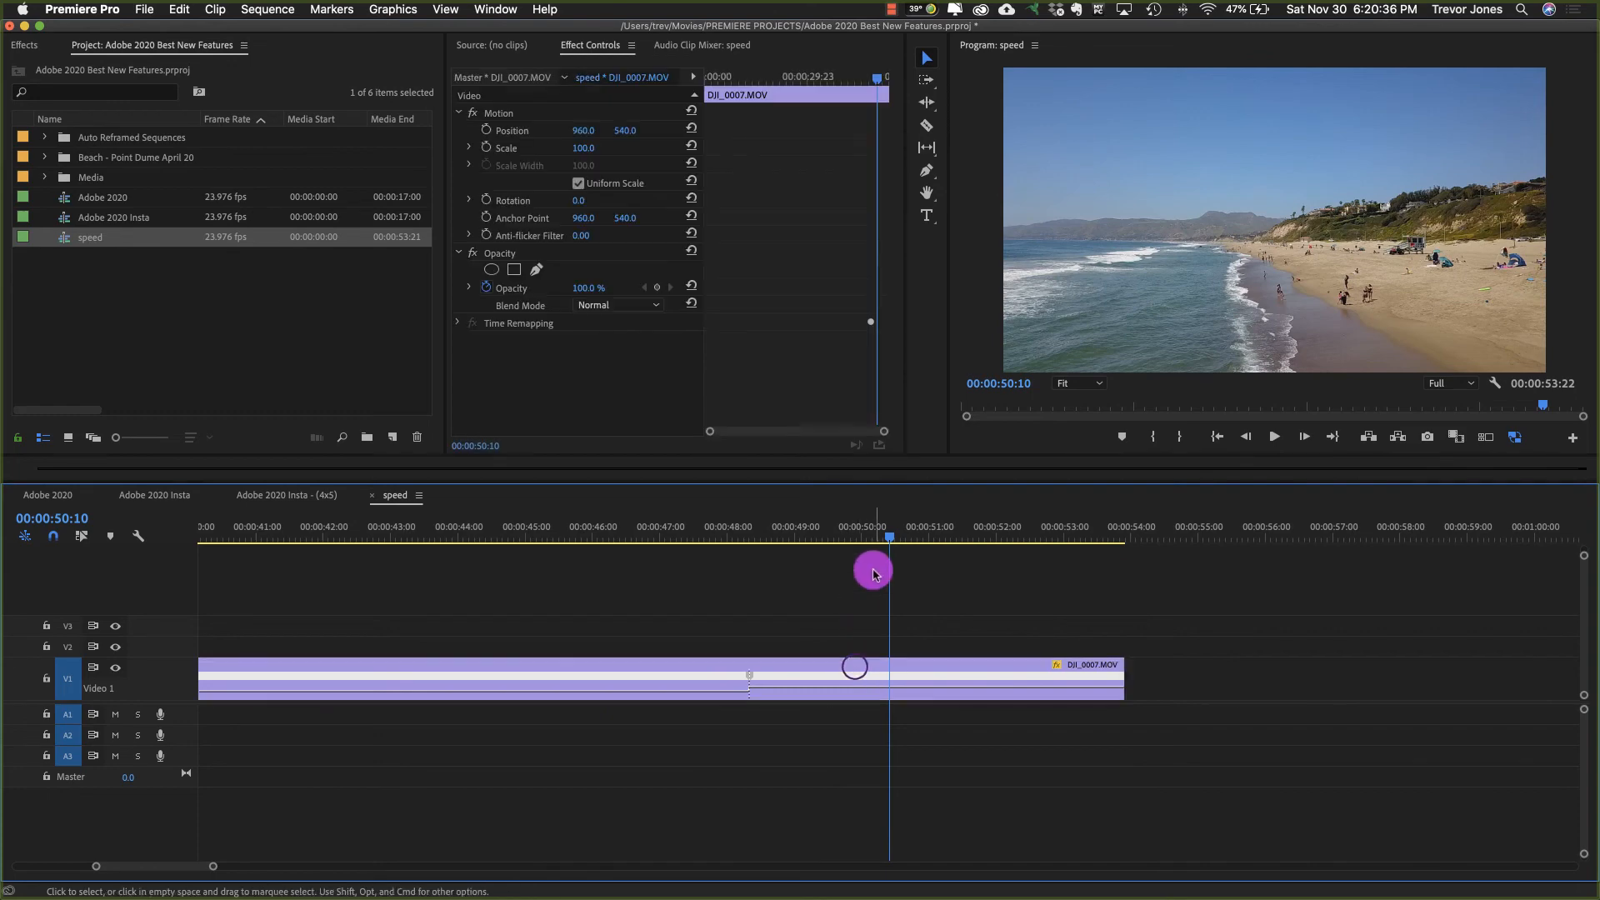
pyautogui.click(872, 570)
pyautogui.click(886, 658)
pyautogui.click(866, 607)
pyautogui.click(873, 665)
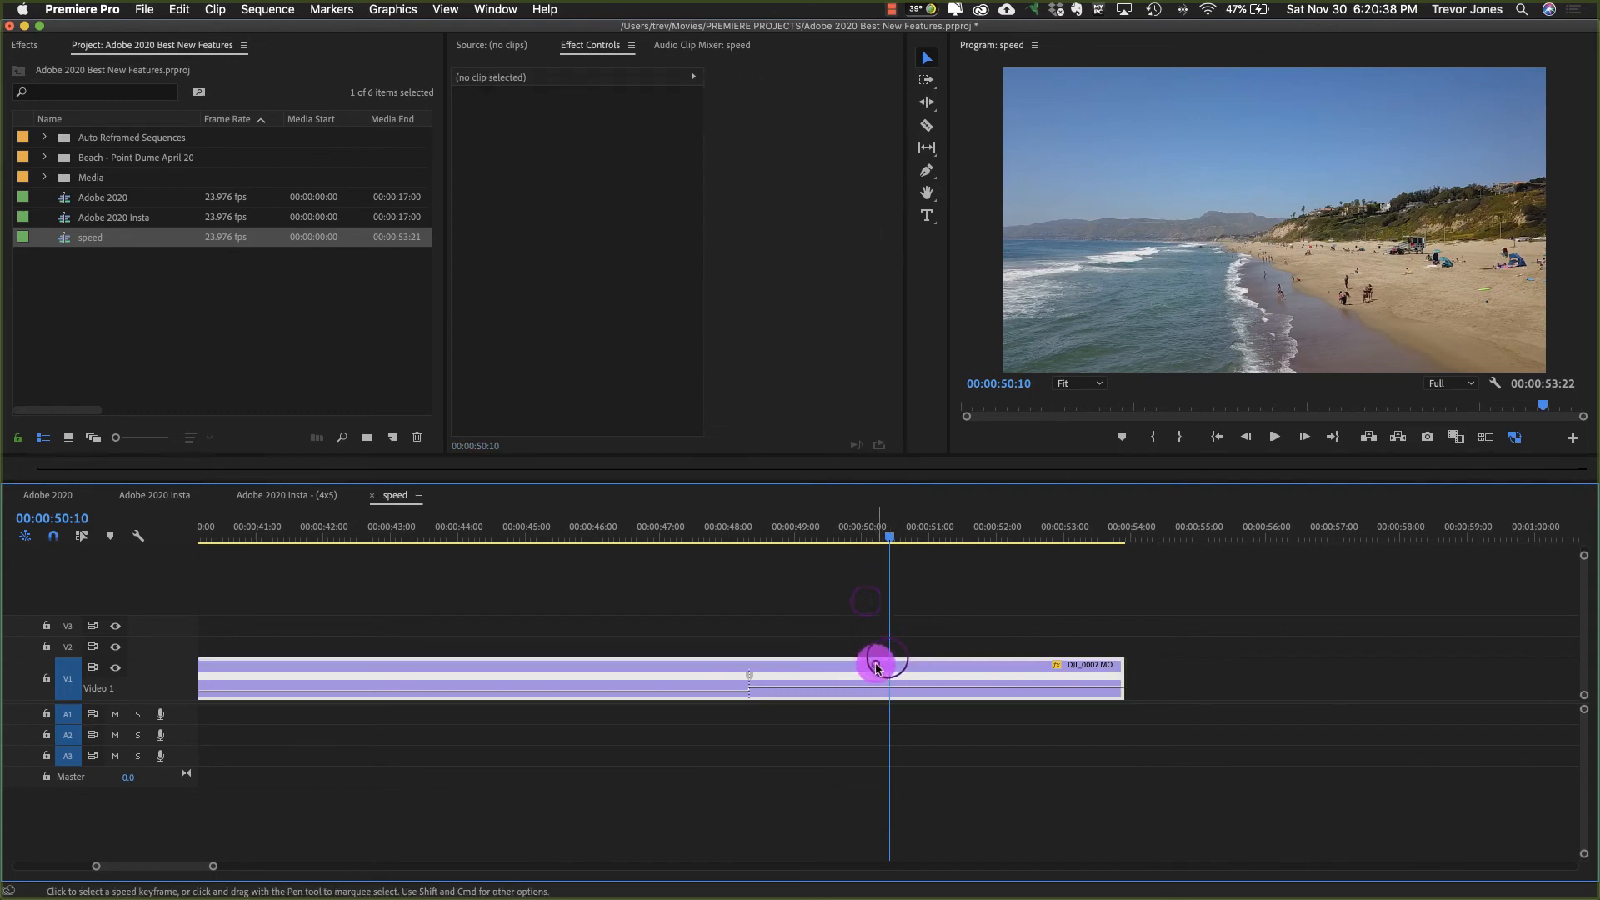
pyautogui.click(860, 596)
# Step: Select DJI_0007.MOV, activate direct manipulation, and scale it to about 21.3, rotated about -71.9°, at position 544.1, 858.7
pyautogui.click(872, 665)
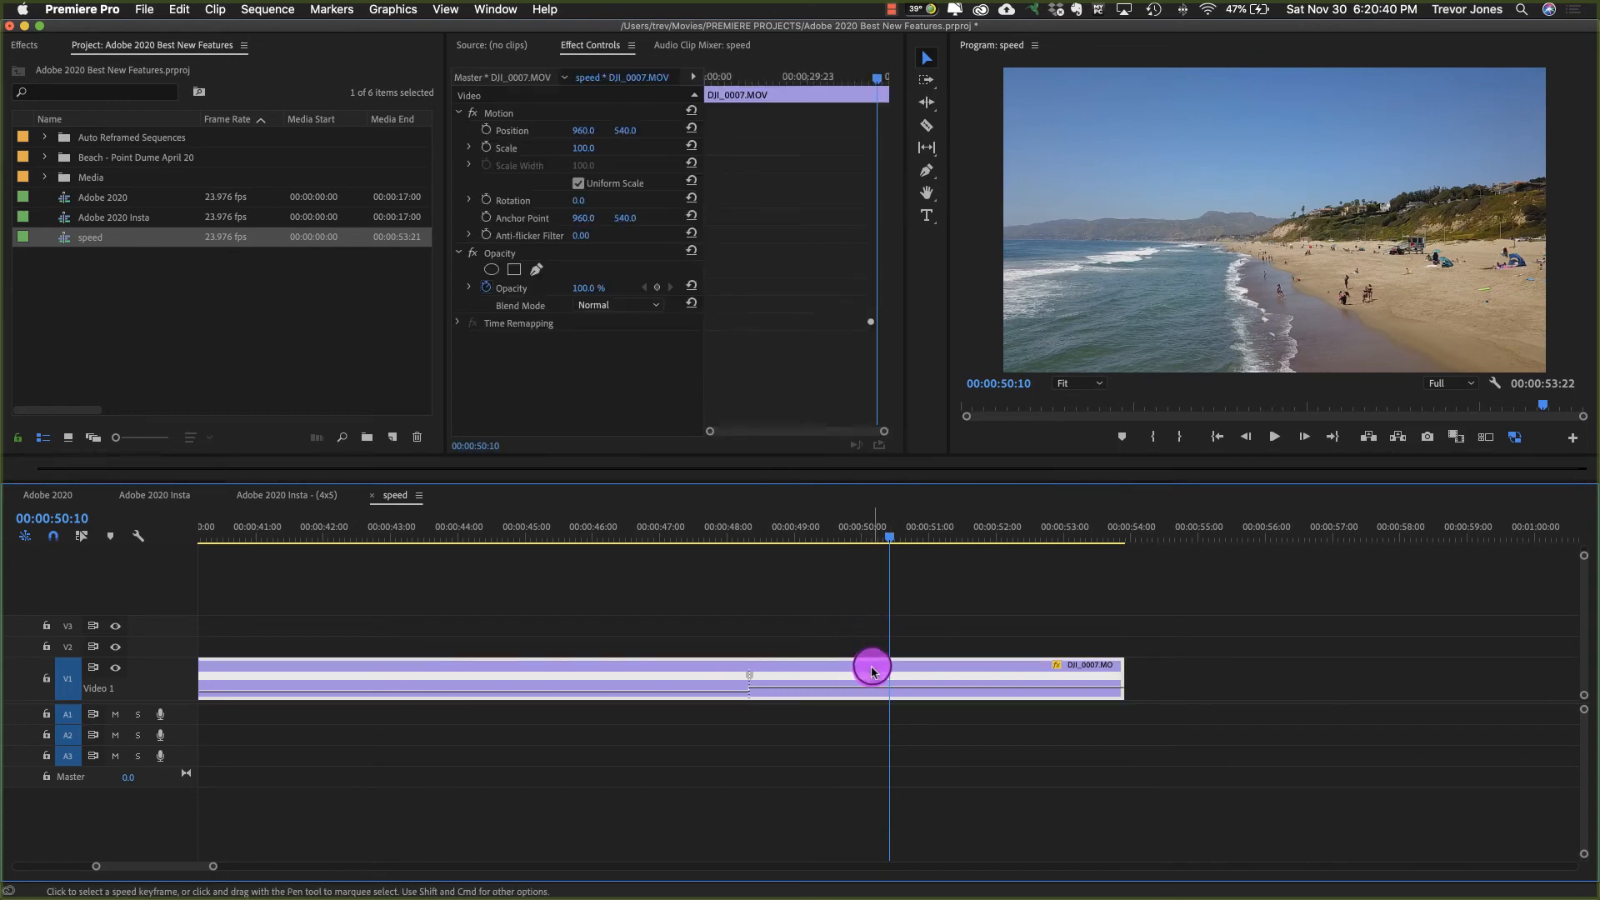
pyautogui.click(870, 666)
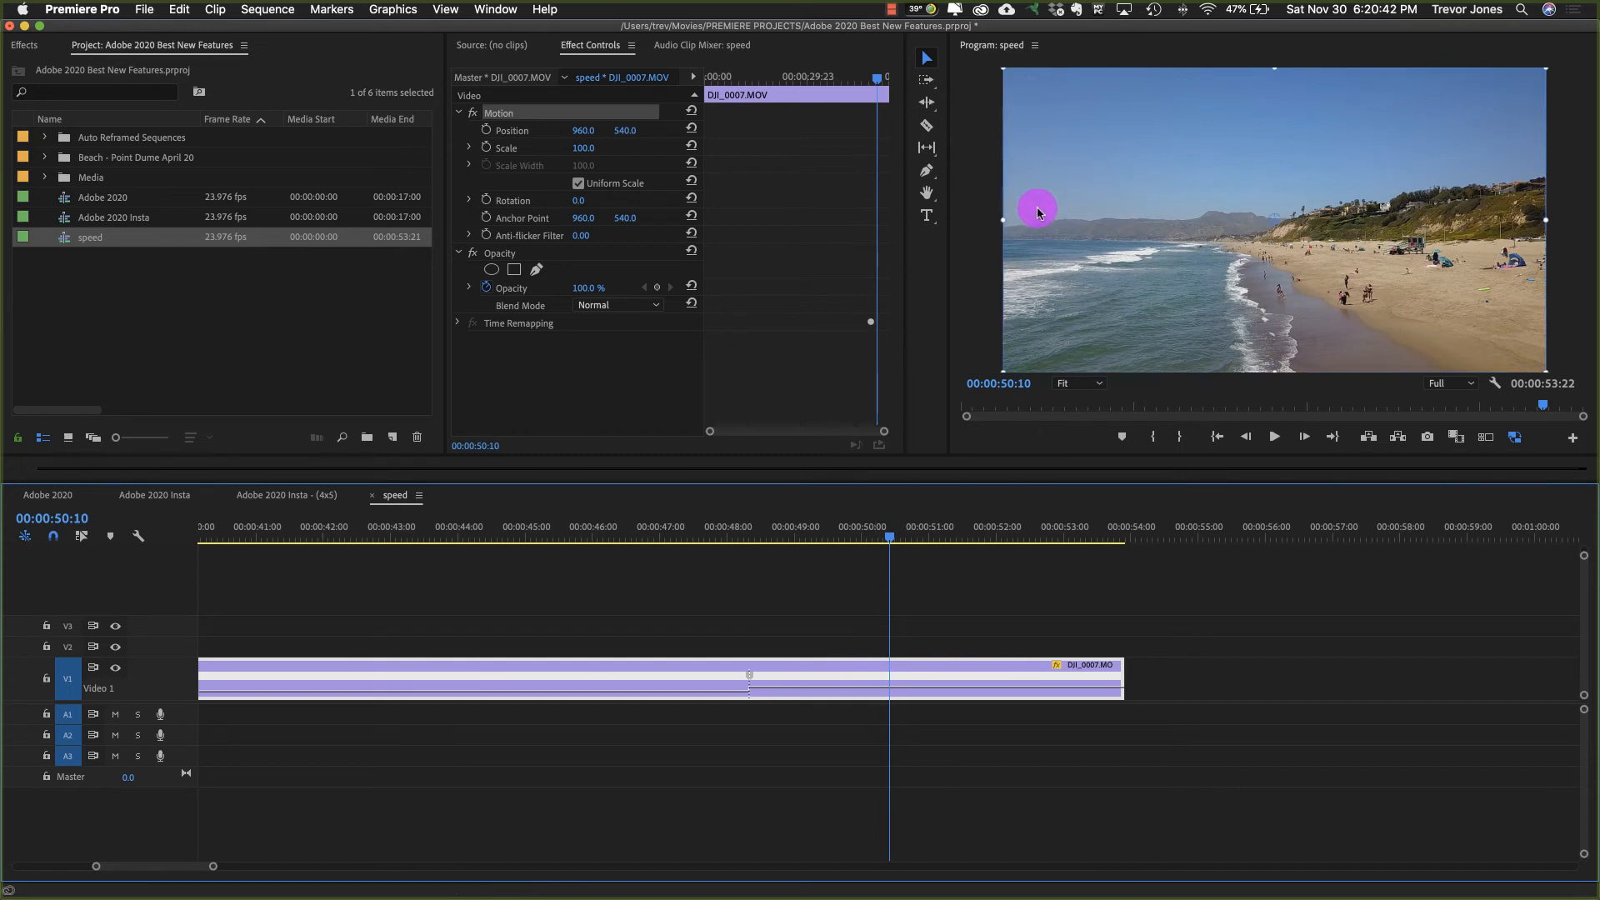
pyautogui.moveTo(1064, 238); pyautogui.dragTo(1158, 153)
pyautogui.moveTo(1133, 290); pyautogui.dragTo(1113, 124)
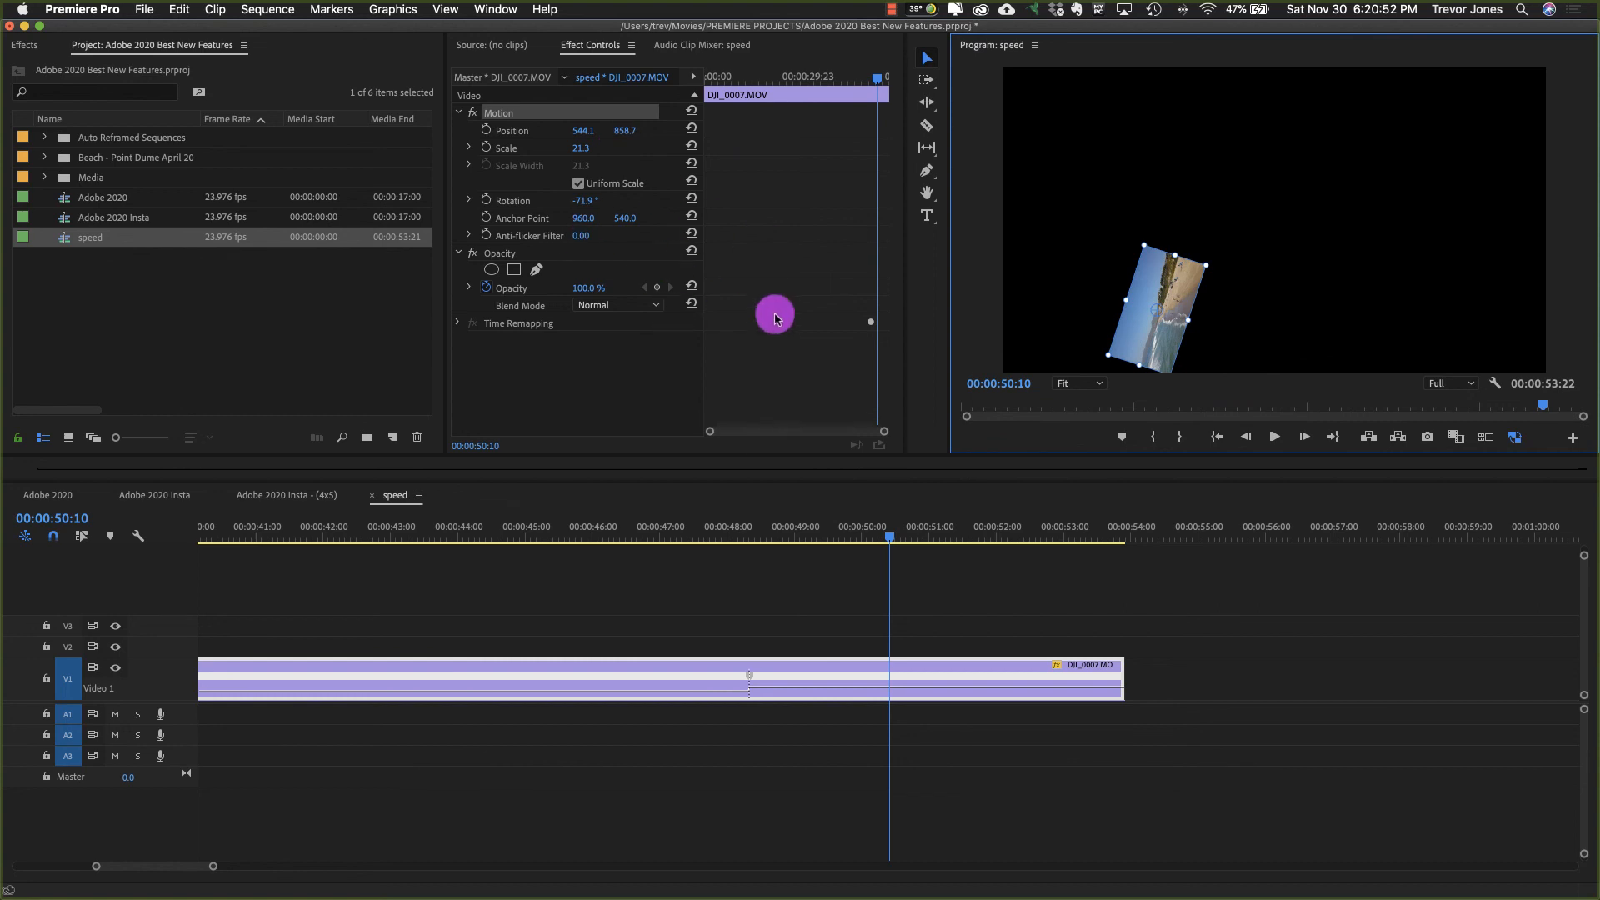